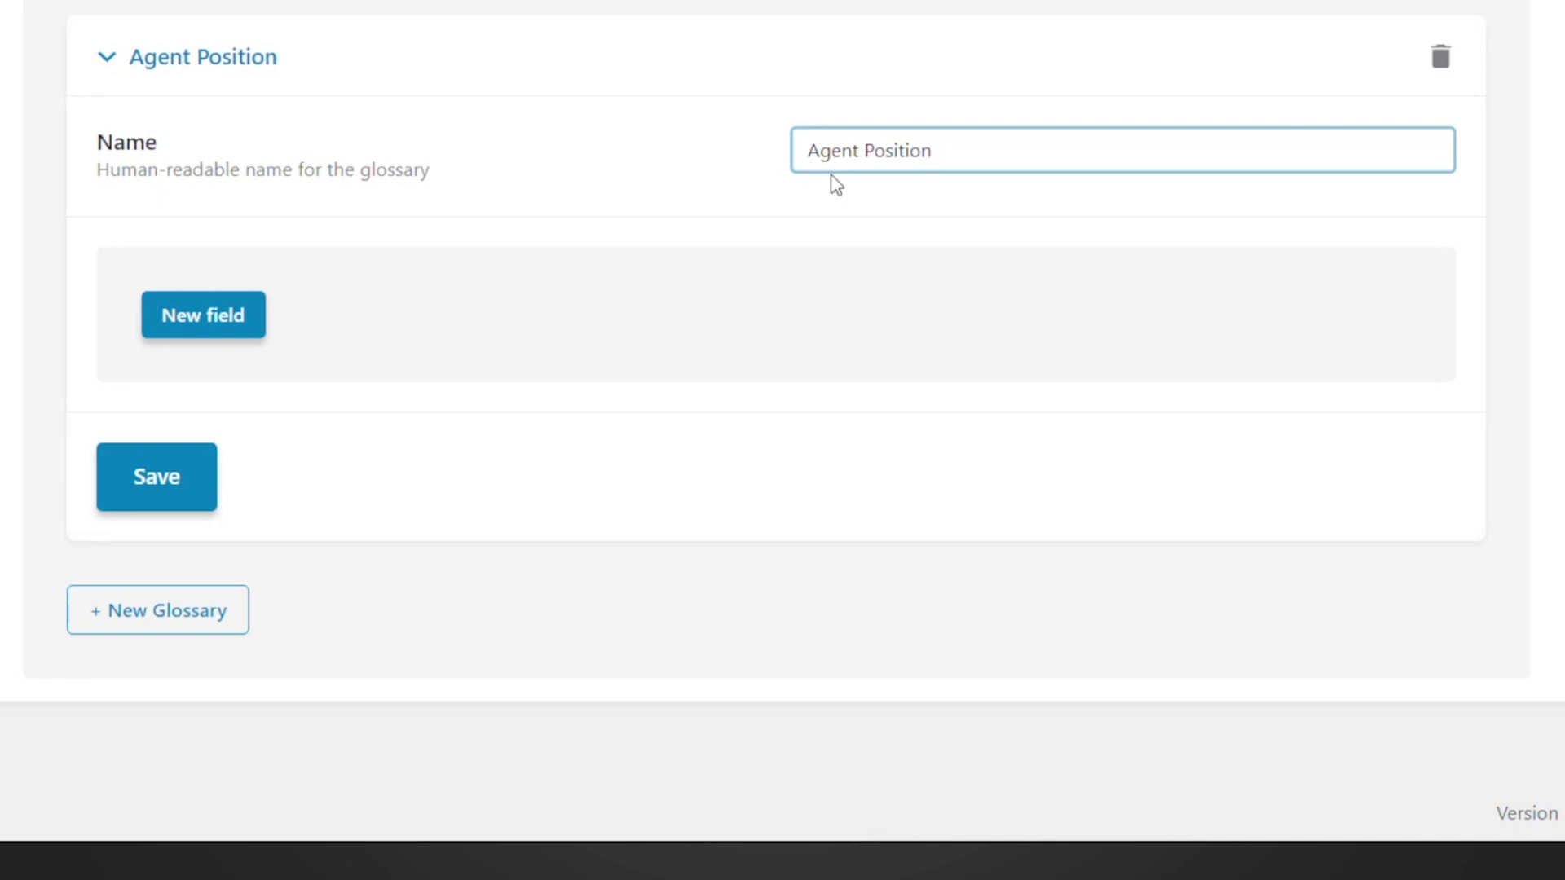
# Step: Add a field to the Agent Position glossary with both its value and label set to Sales Agent
pyautogui.click(482, 458)
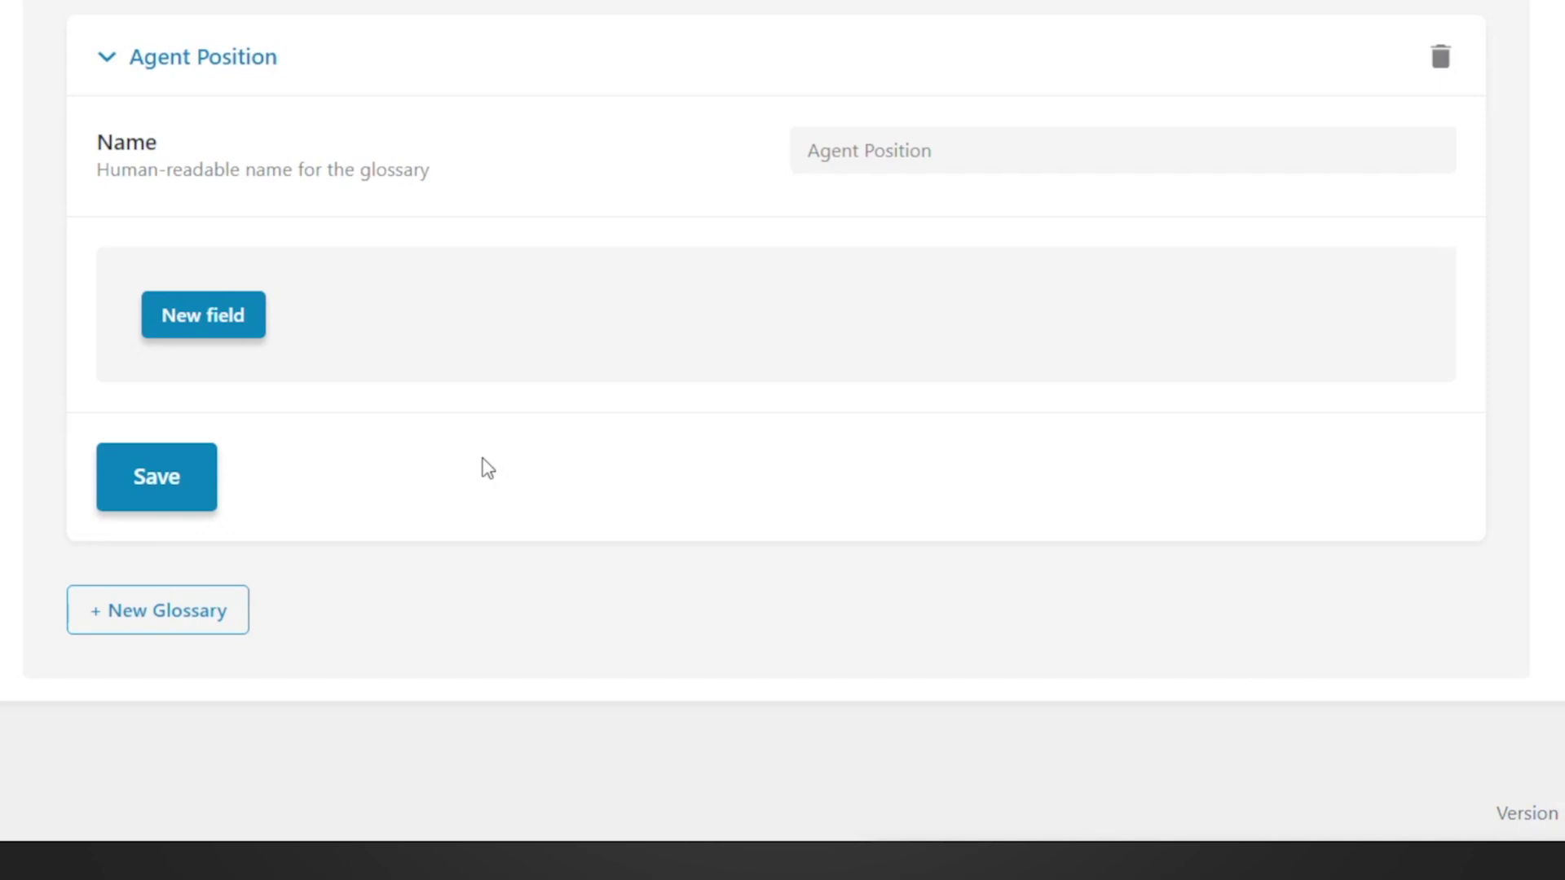
pyautogui.click(242, 327)
pyautogui.scroll(-2, 448, 522)
pyautogui.scroll(-2, 447, 522)
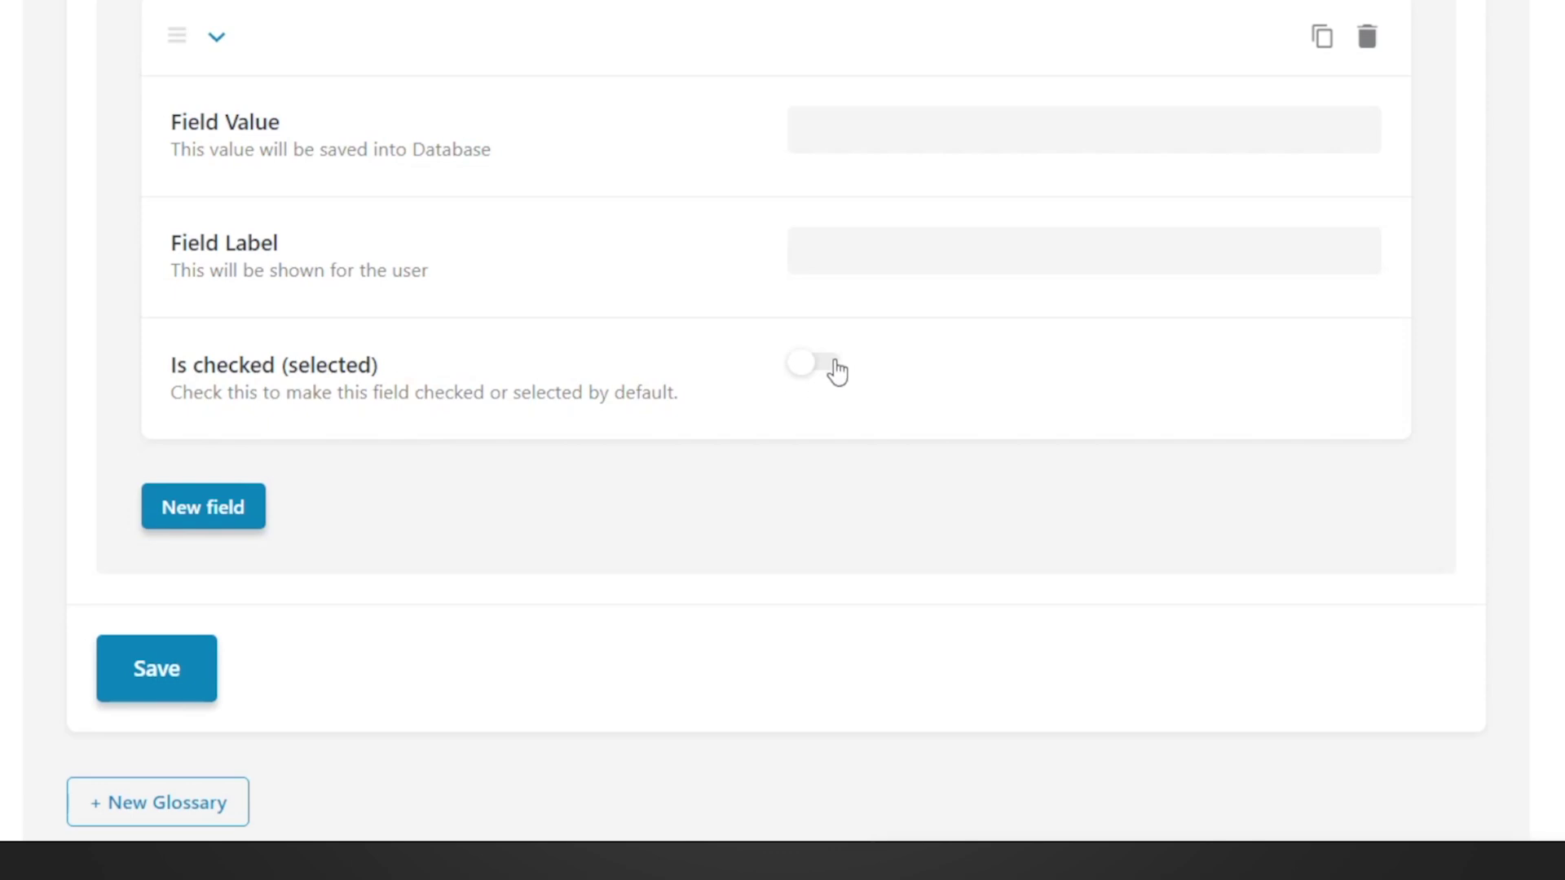
pyautogui.scroll(2, 1237, 779)
pyautogui.click(847, 277)
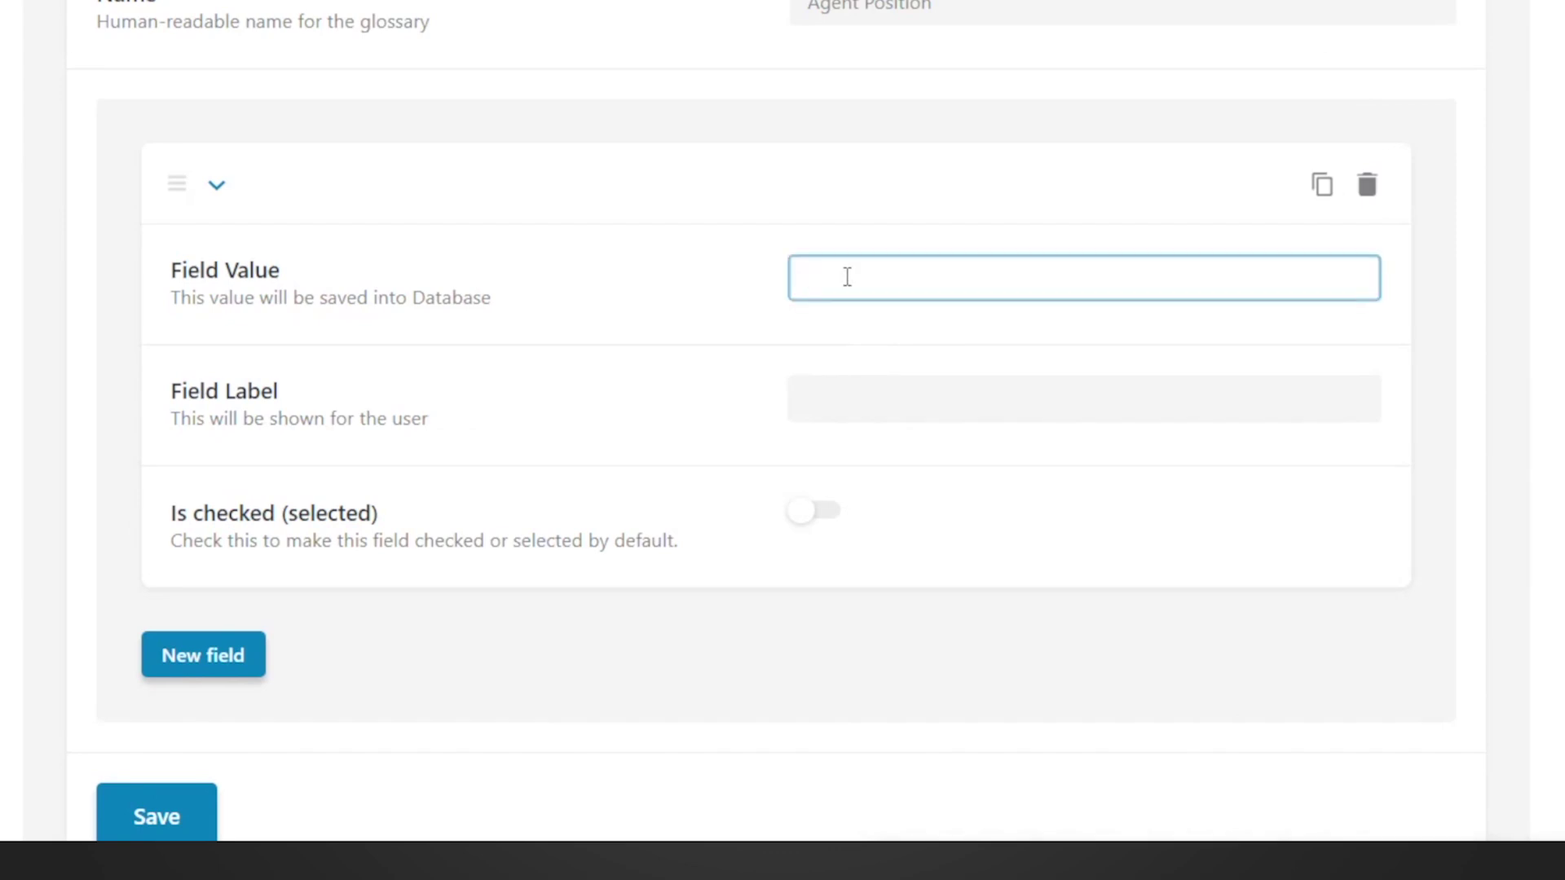
pyautogui.write('Sales Agent')
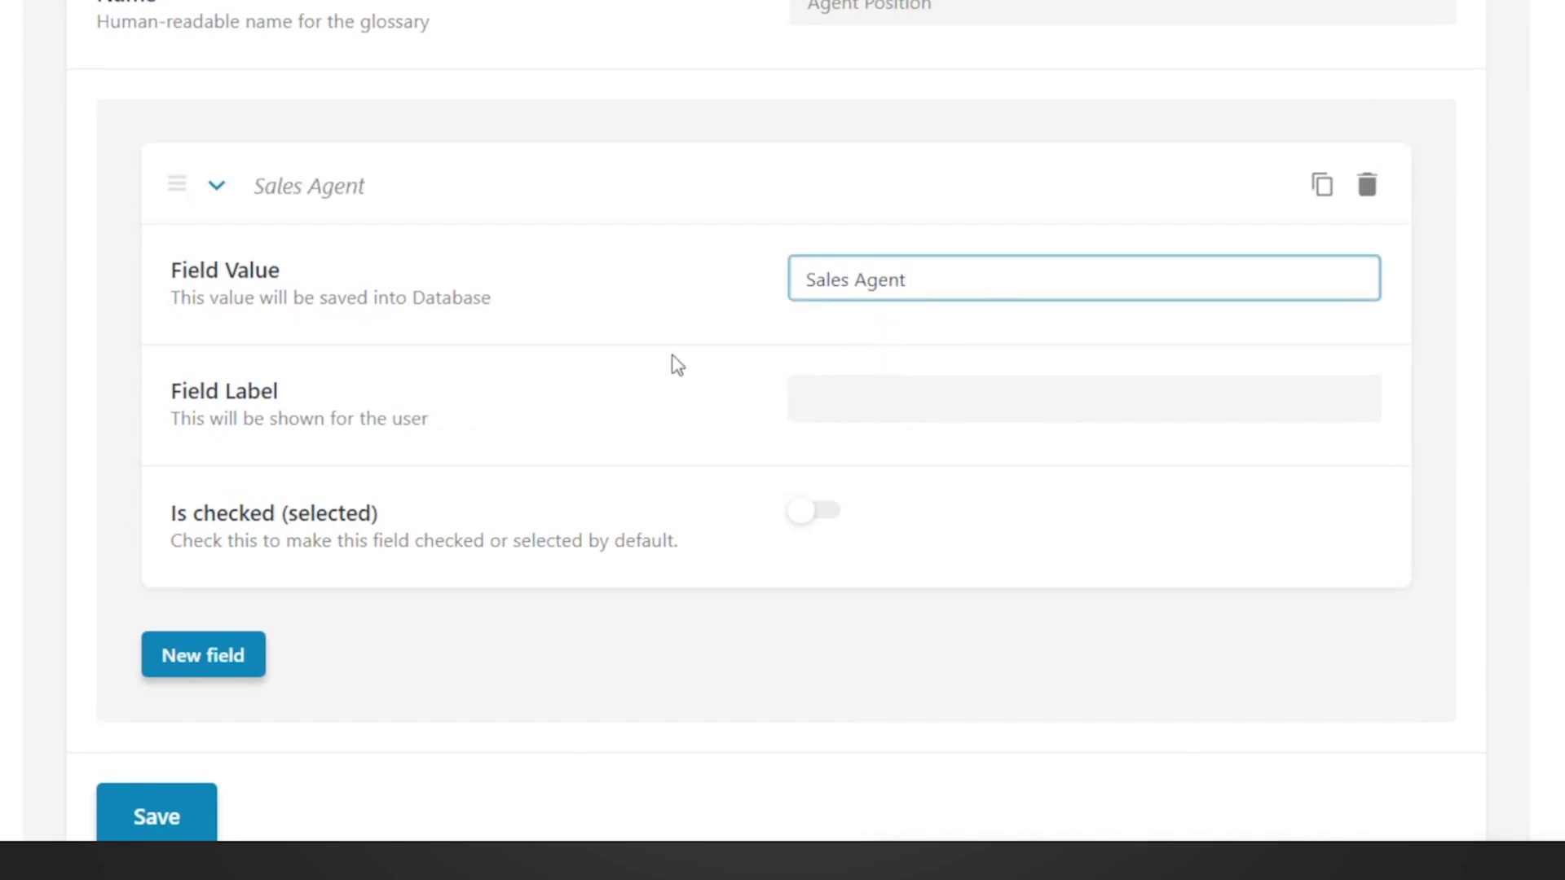
pyautogui.click(954, 397)
pyautogui.write('Sales Agent')
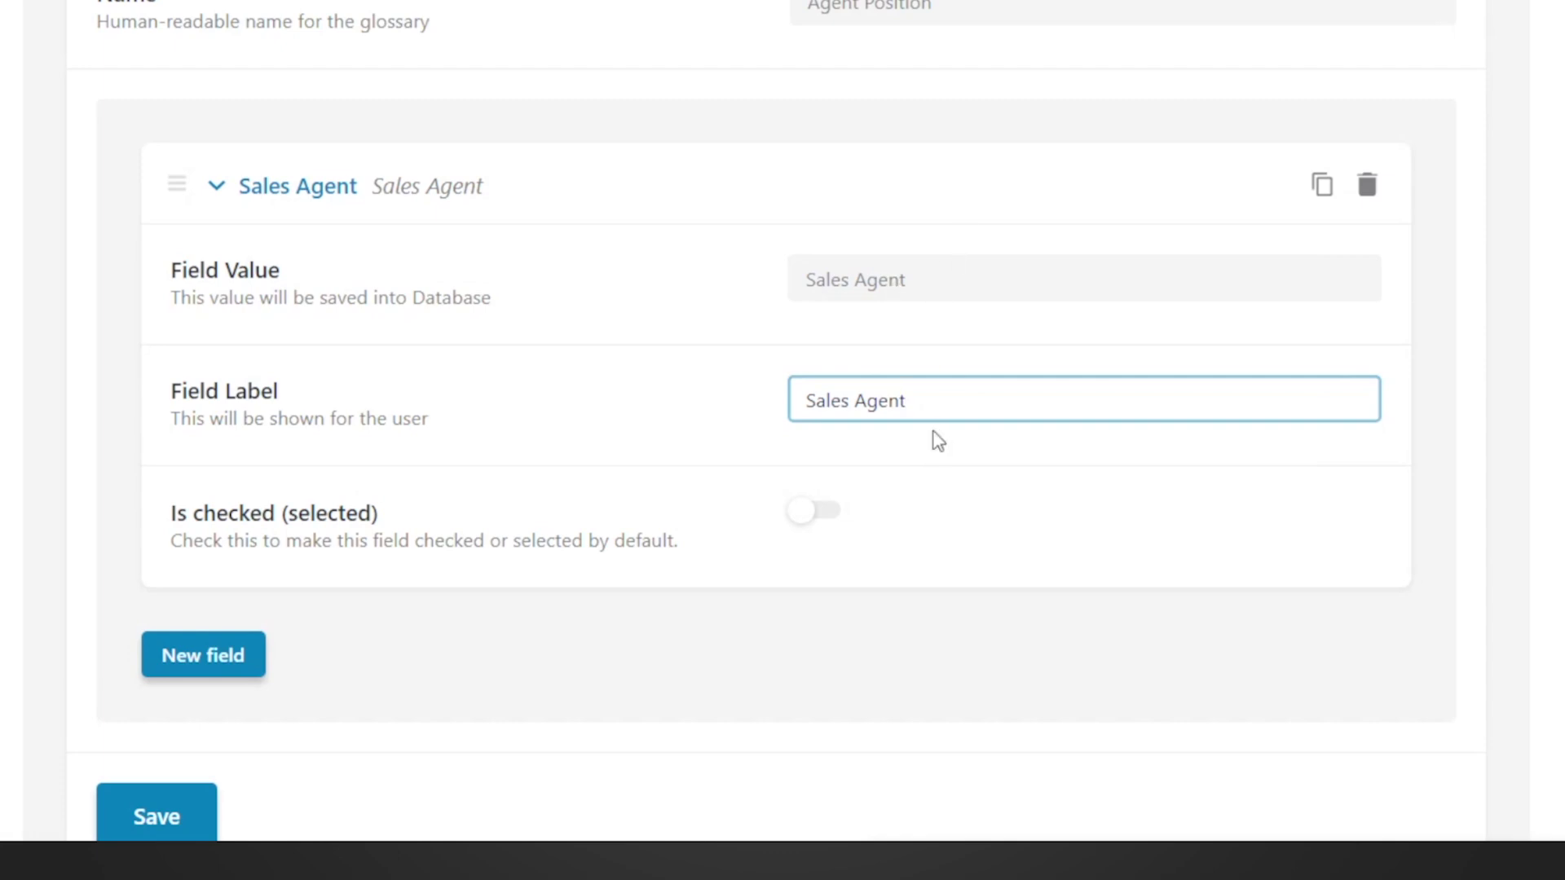
pyautogui.moveTo(940, 398); pyautogui.dragTo(795, 399)
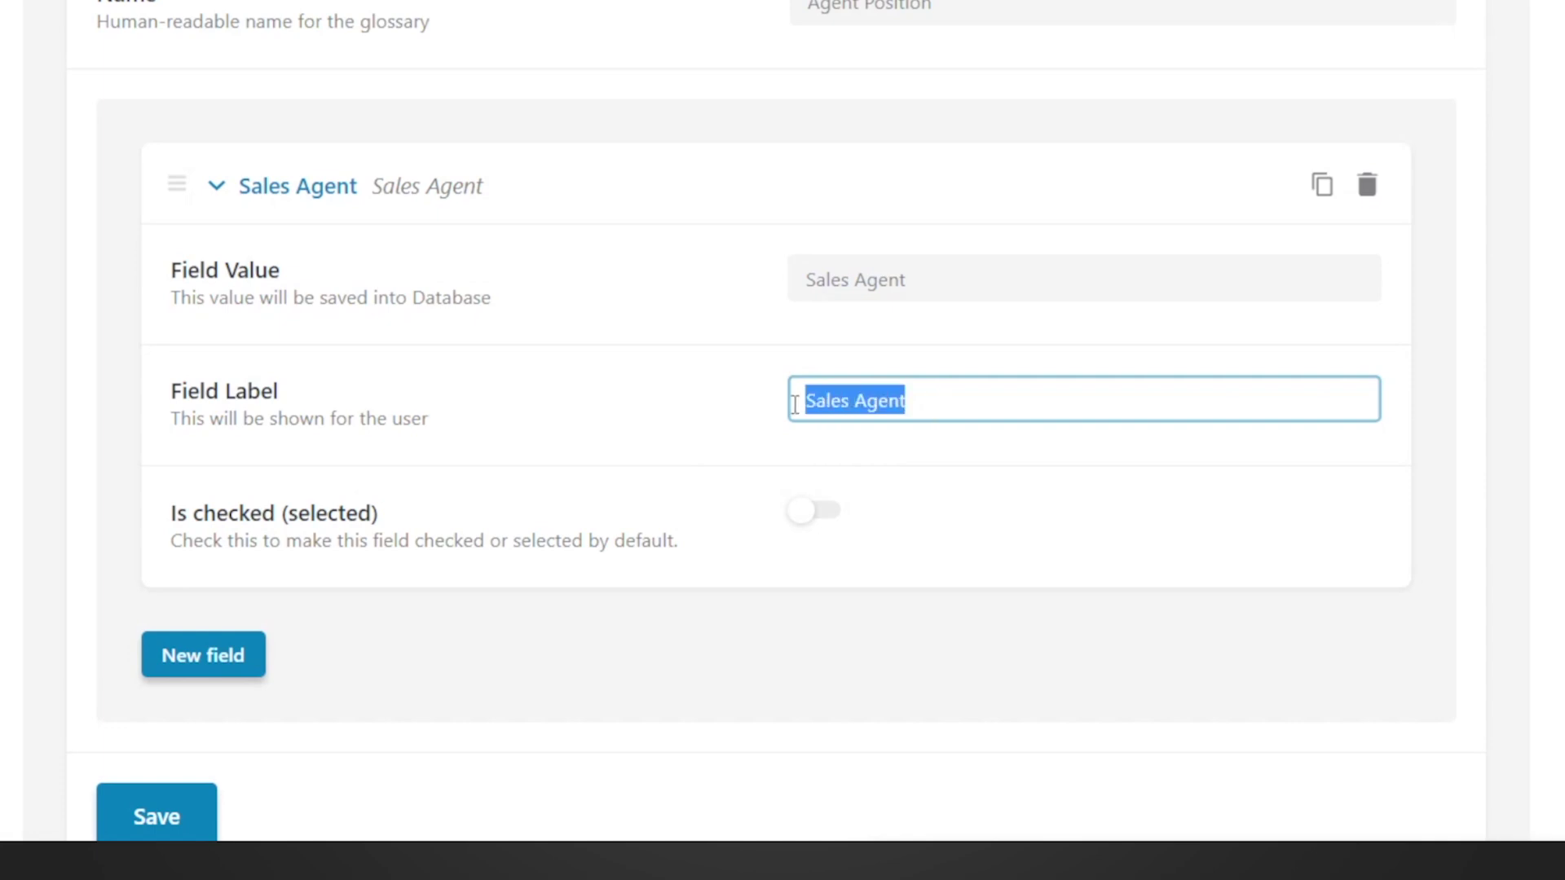
pyautogui.click(956, 400)
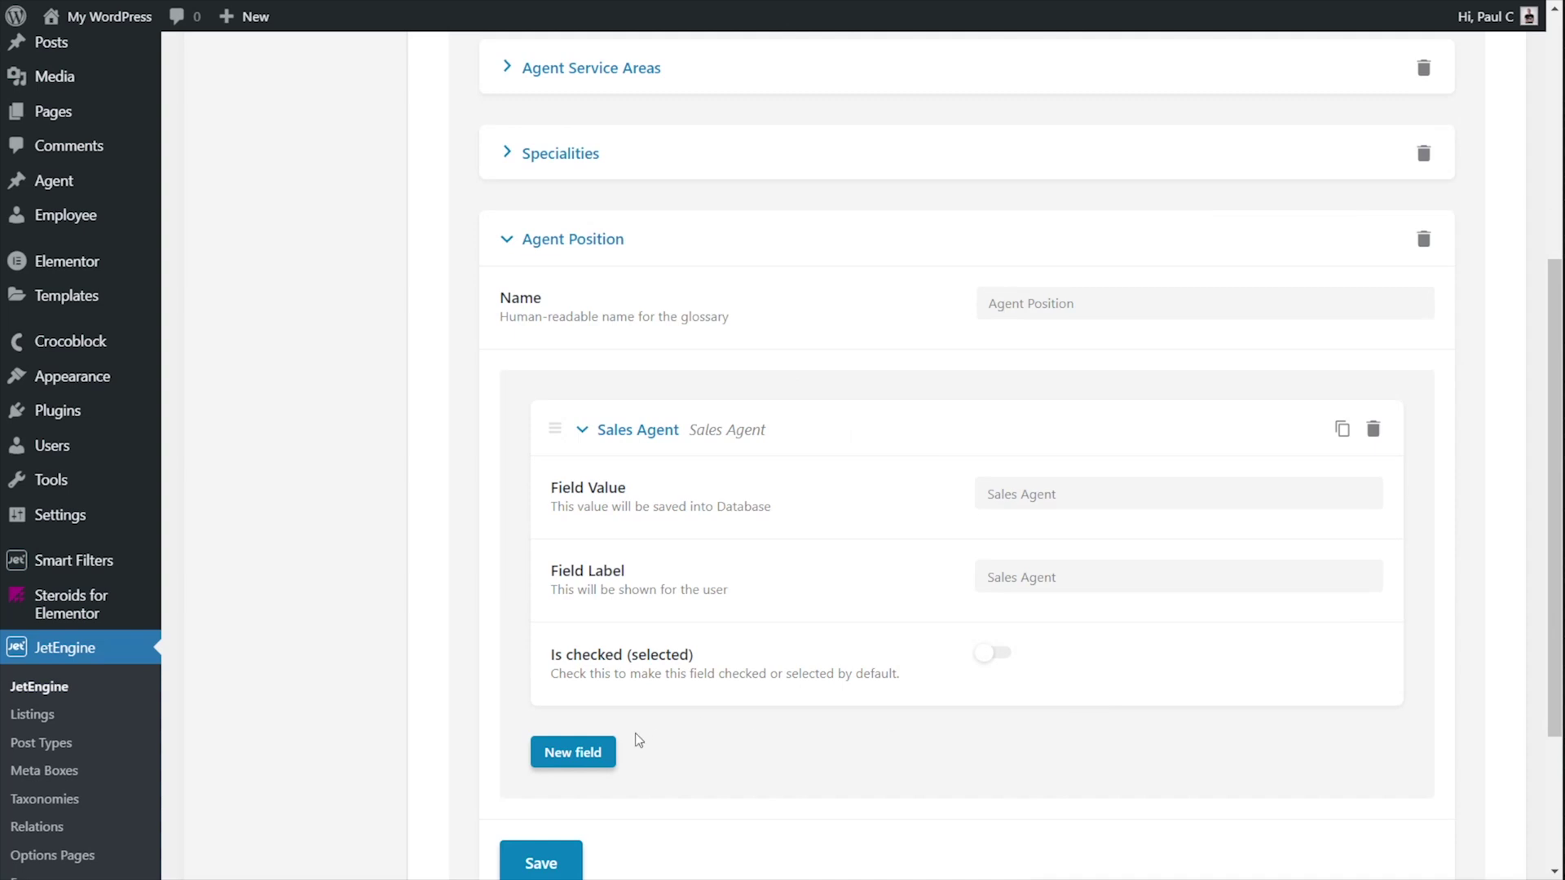
# Step: Add glossary fields for Senior Sales Agent and Sales Negotiator, giving each the same text as value and label
pyautogui.click(440, 717)
pyautogui.scroll(-1, 832, 721)
pyautogui.scroll(-2, 831, 720)
pyautogui.click(990, 522)
pyautogui.write('Senior Sales Agent')
pyautogui.click(1019, 608)
pyautogui.write('Senior Sales Agent')
pyautogui.click(575, 783)
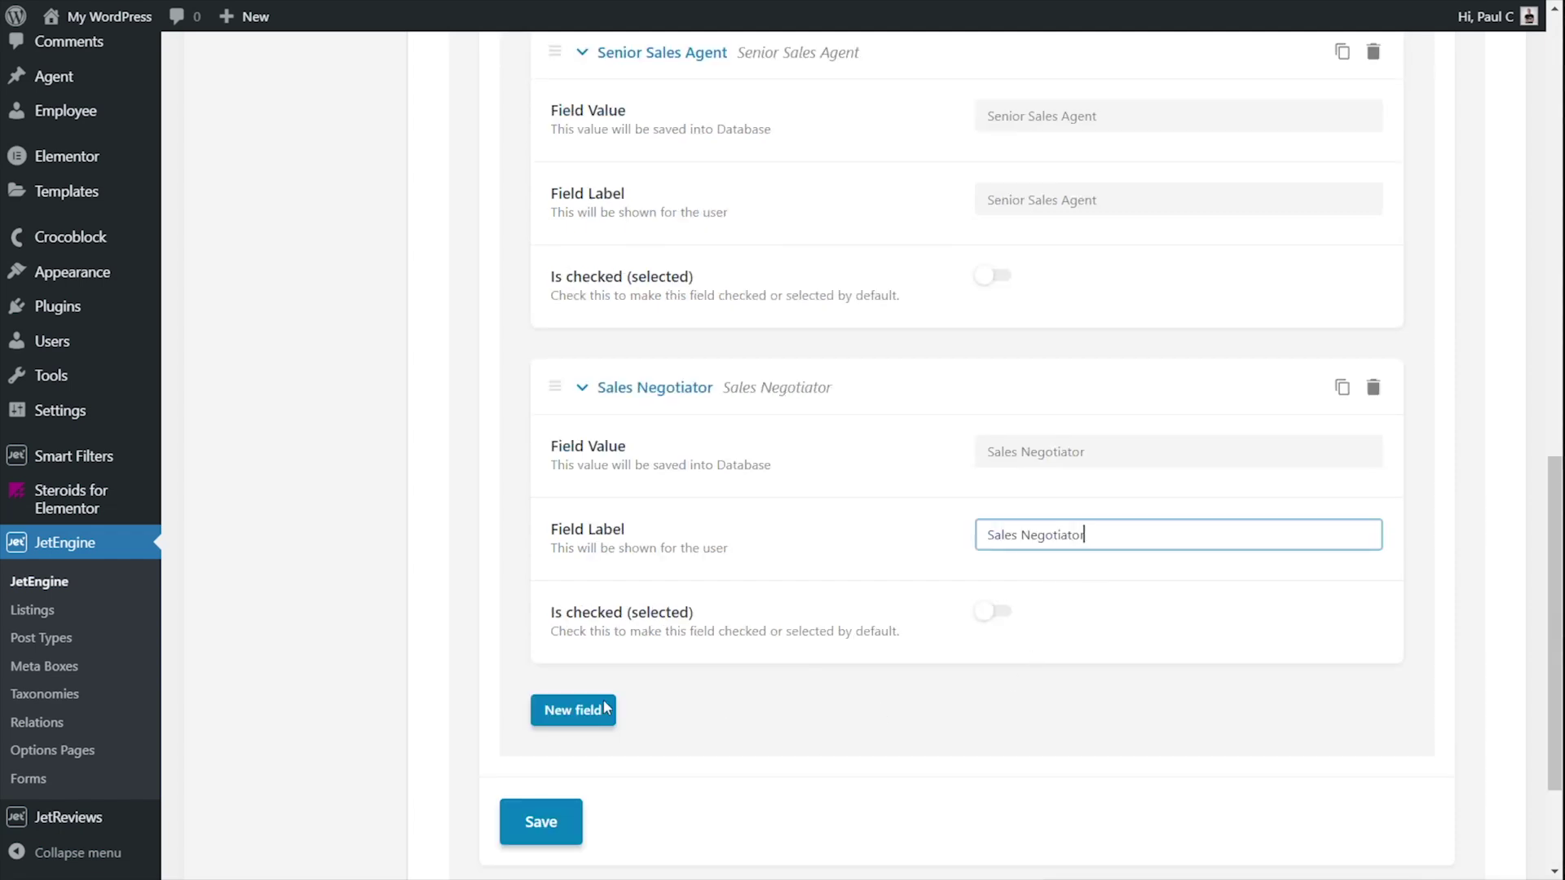
# Step: Add another glossary field with both its value and label set to Senior Sales Negotiator
pyautogui.click(571, 709)
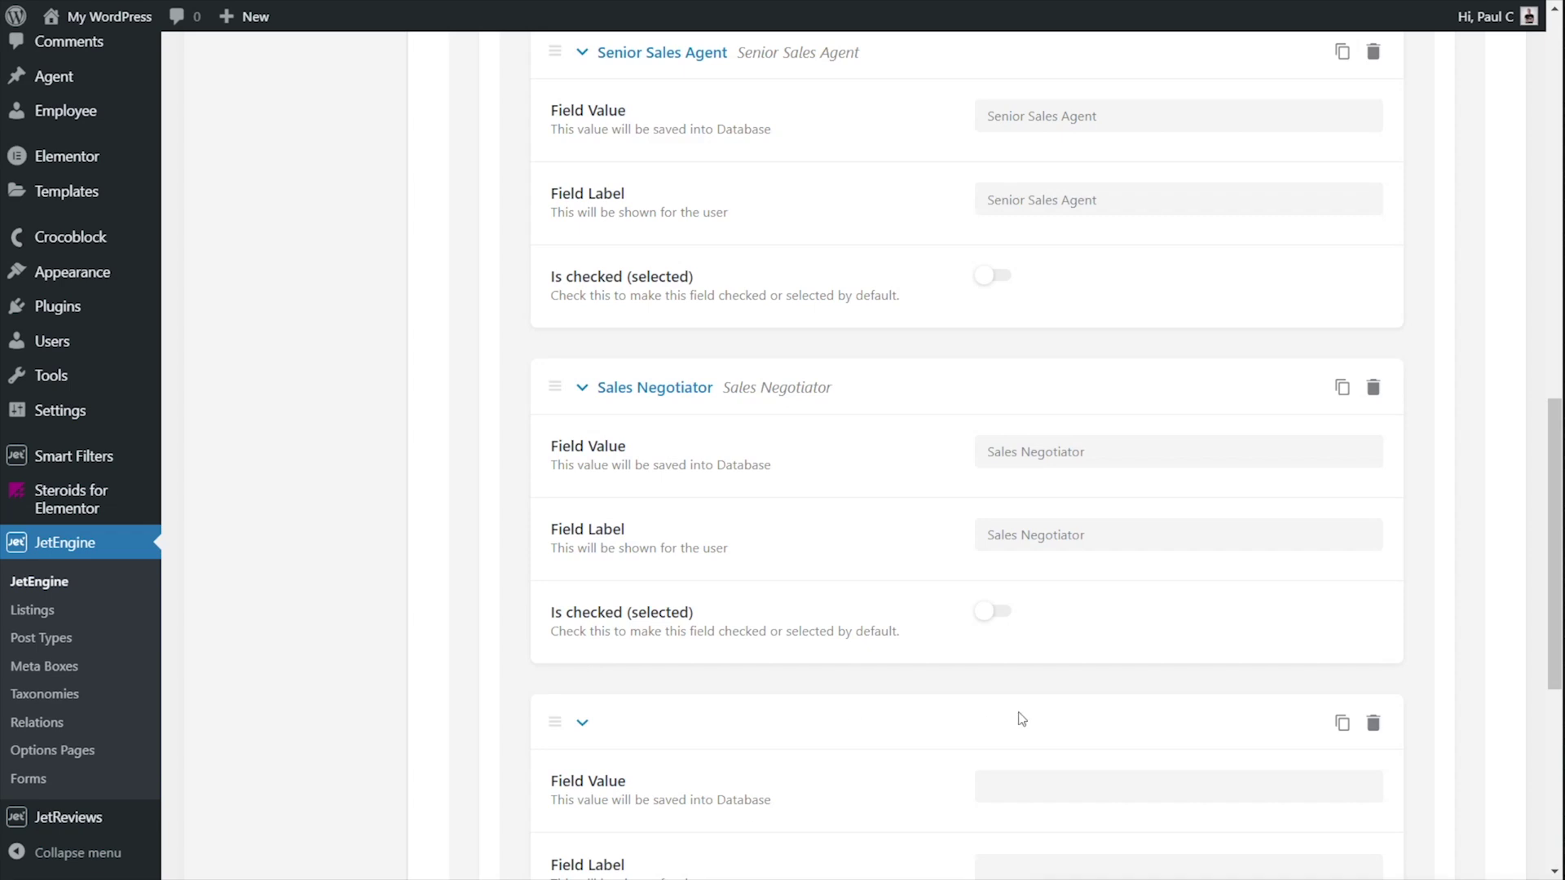
pyautogui.scroll(-2, 1014, 723)
pyautogui.click(1053, 595)
pyautogui.write('Senior Sales Negotiator')
pyautogui.click(1030, 677)
pyautogui.write('Senior Sales Negotiator')
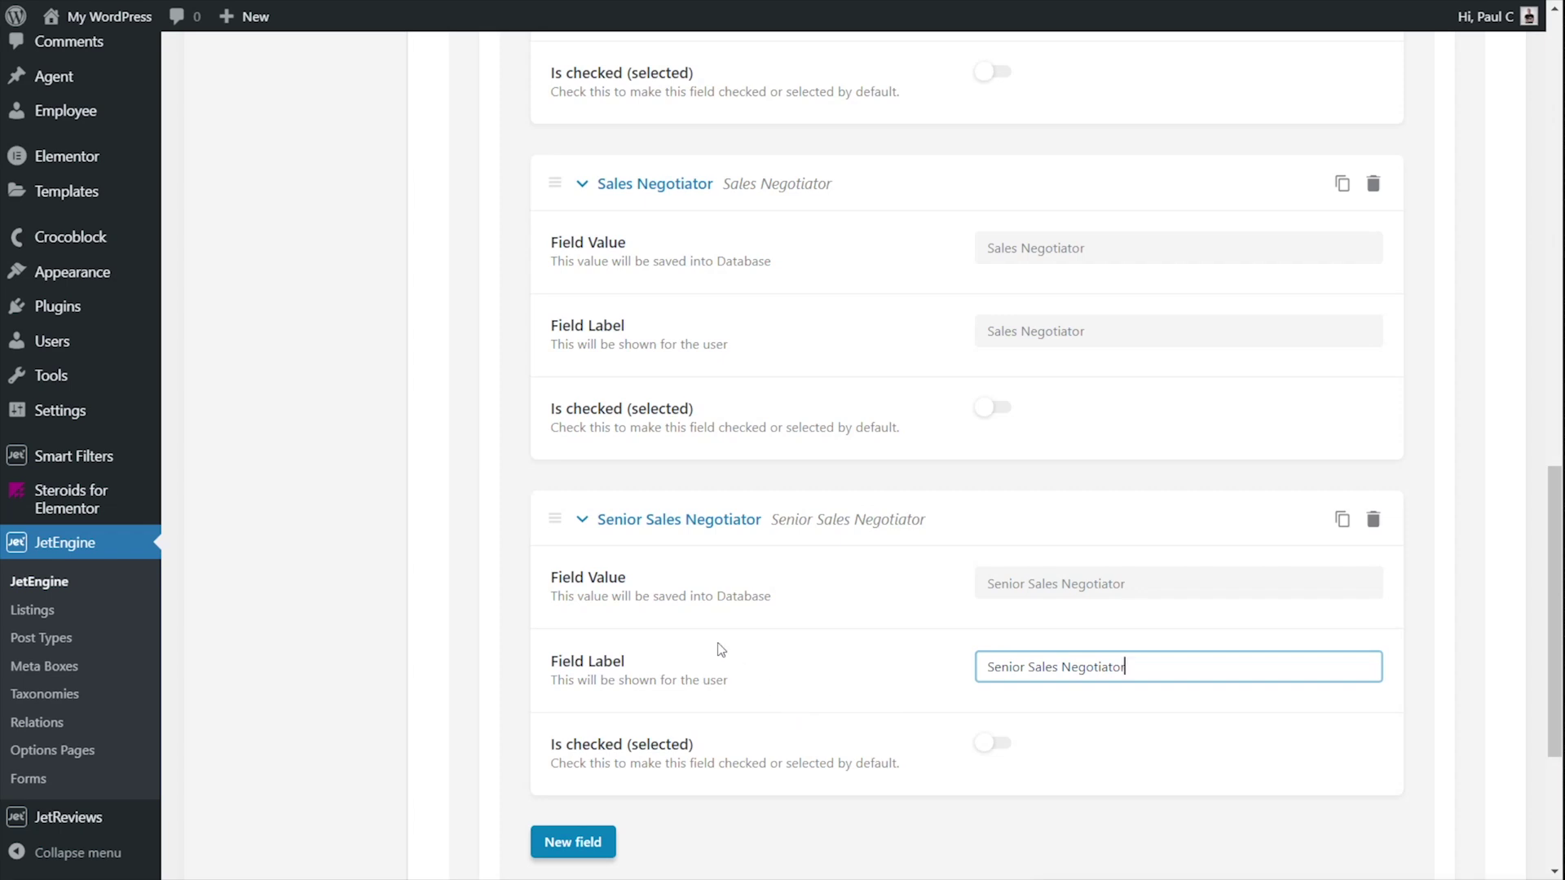
# Step: Save the Agent Position glossary and collapse its entry
pyautogui.scroll(-3, 716, 648)
pyautogui.scroll(4, 717, 649)
pyautogui.scroll(8, 719, 655)
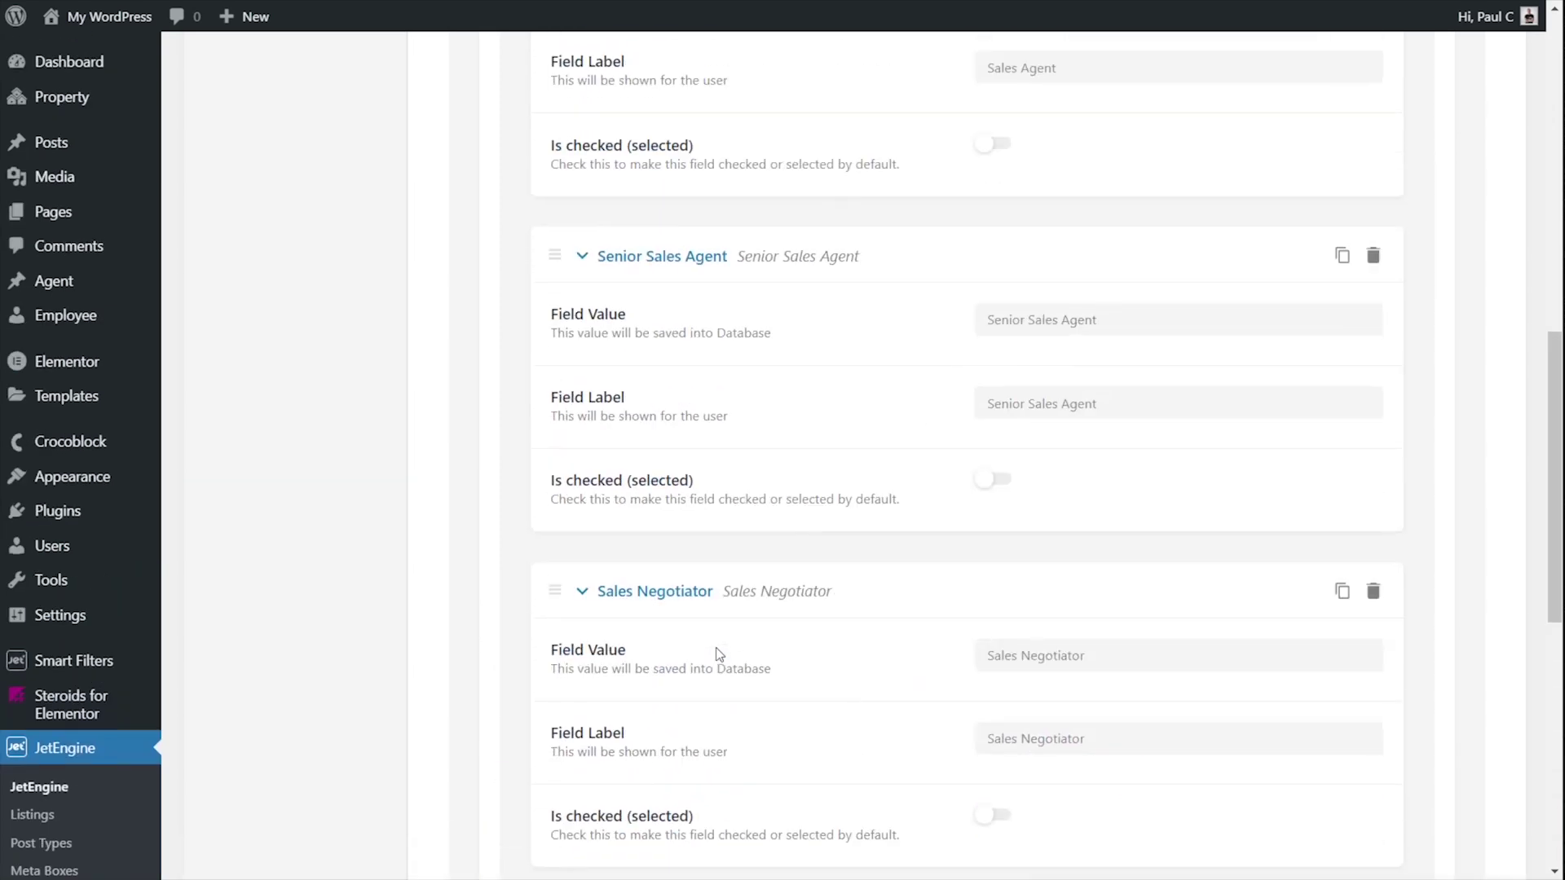
pyautogui.scroll(-12, 716, 664)
pyautogui.click(582, 641)
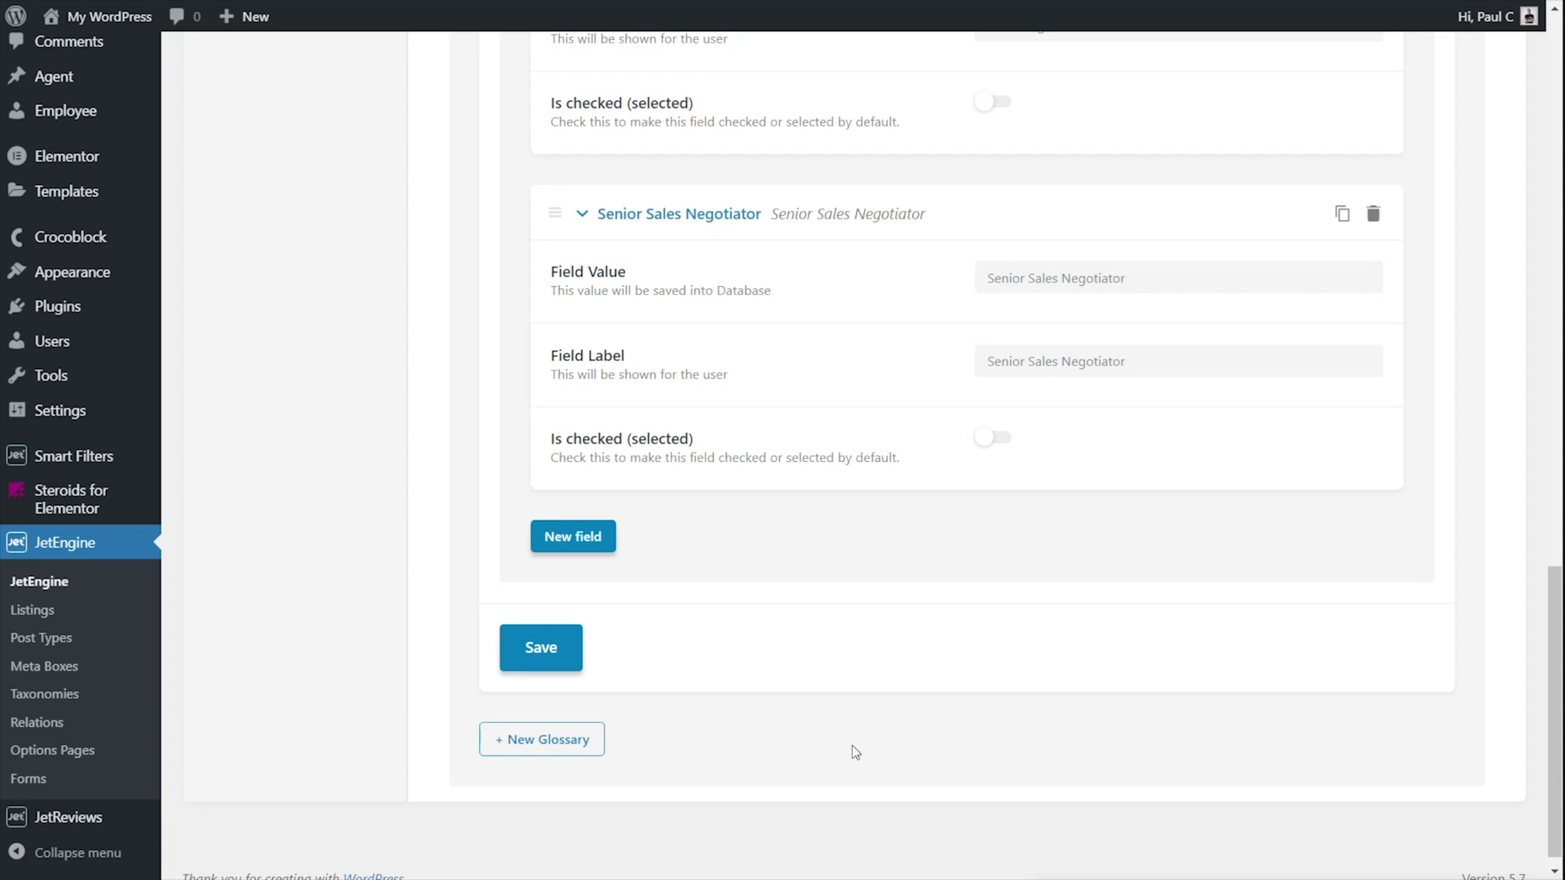
pyautogui.scroll(10, 853, 745)
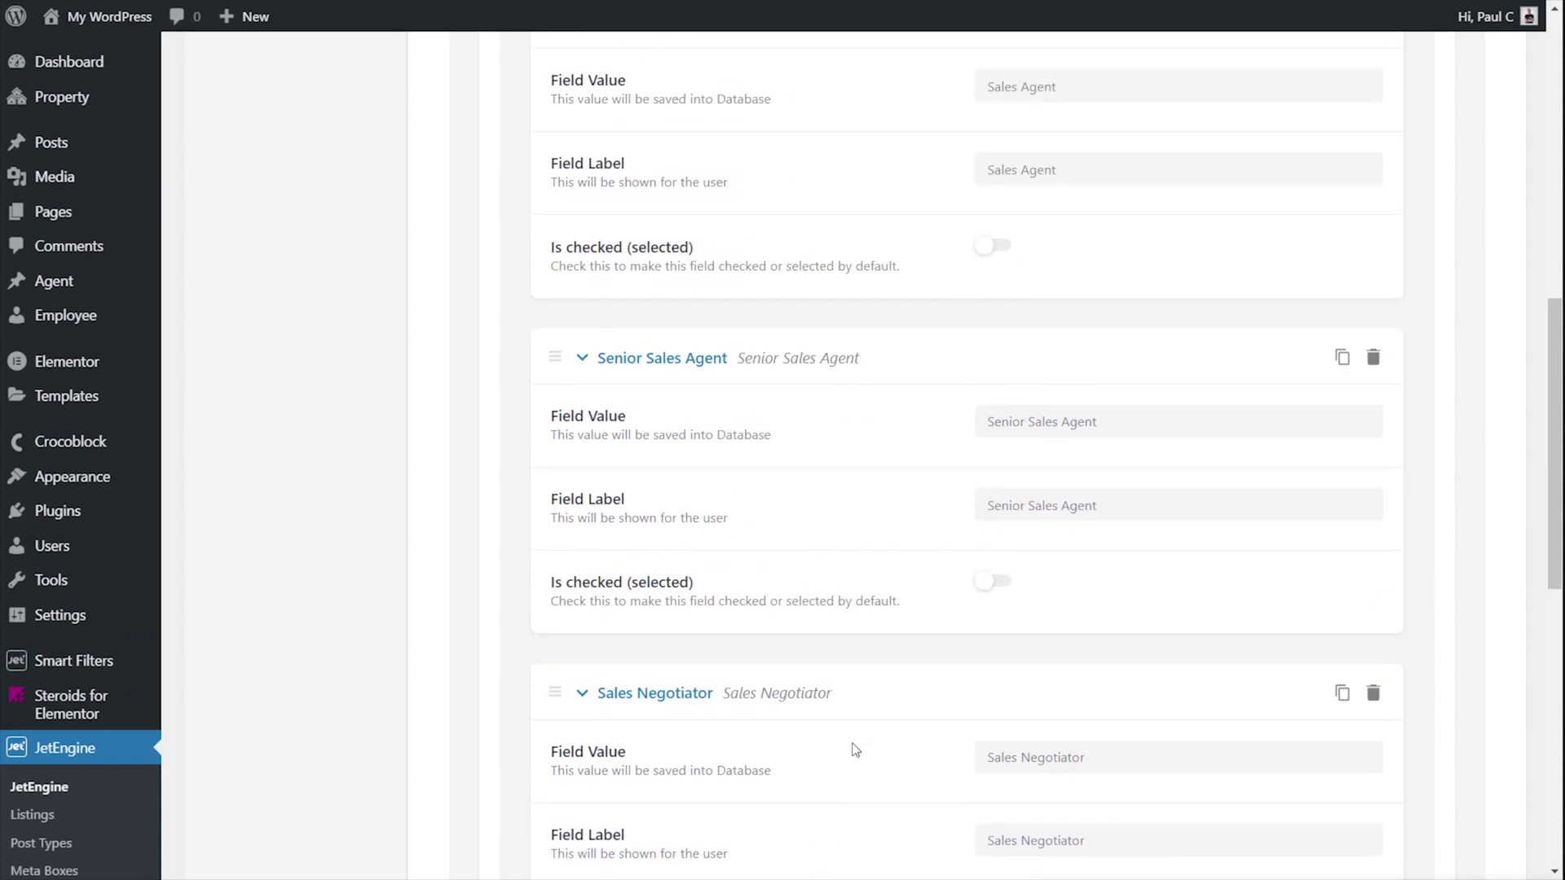
pyautogui.scroll(5, 855, 748)
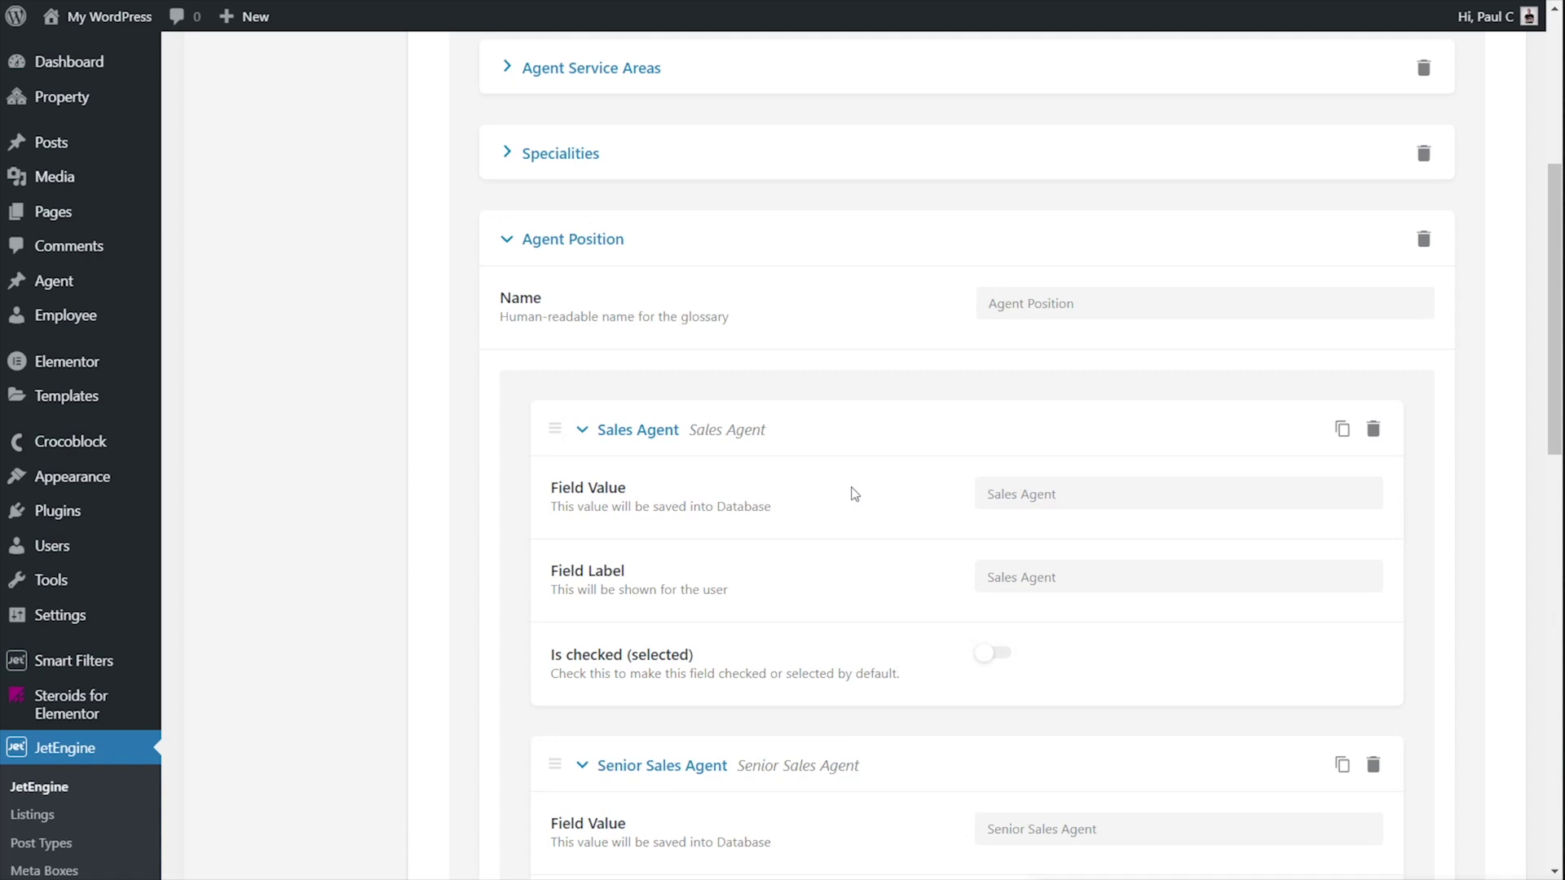
pyautogui.click(571, 241)
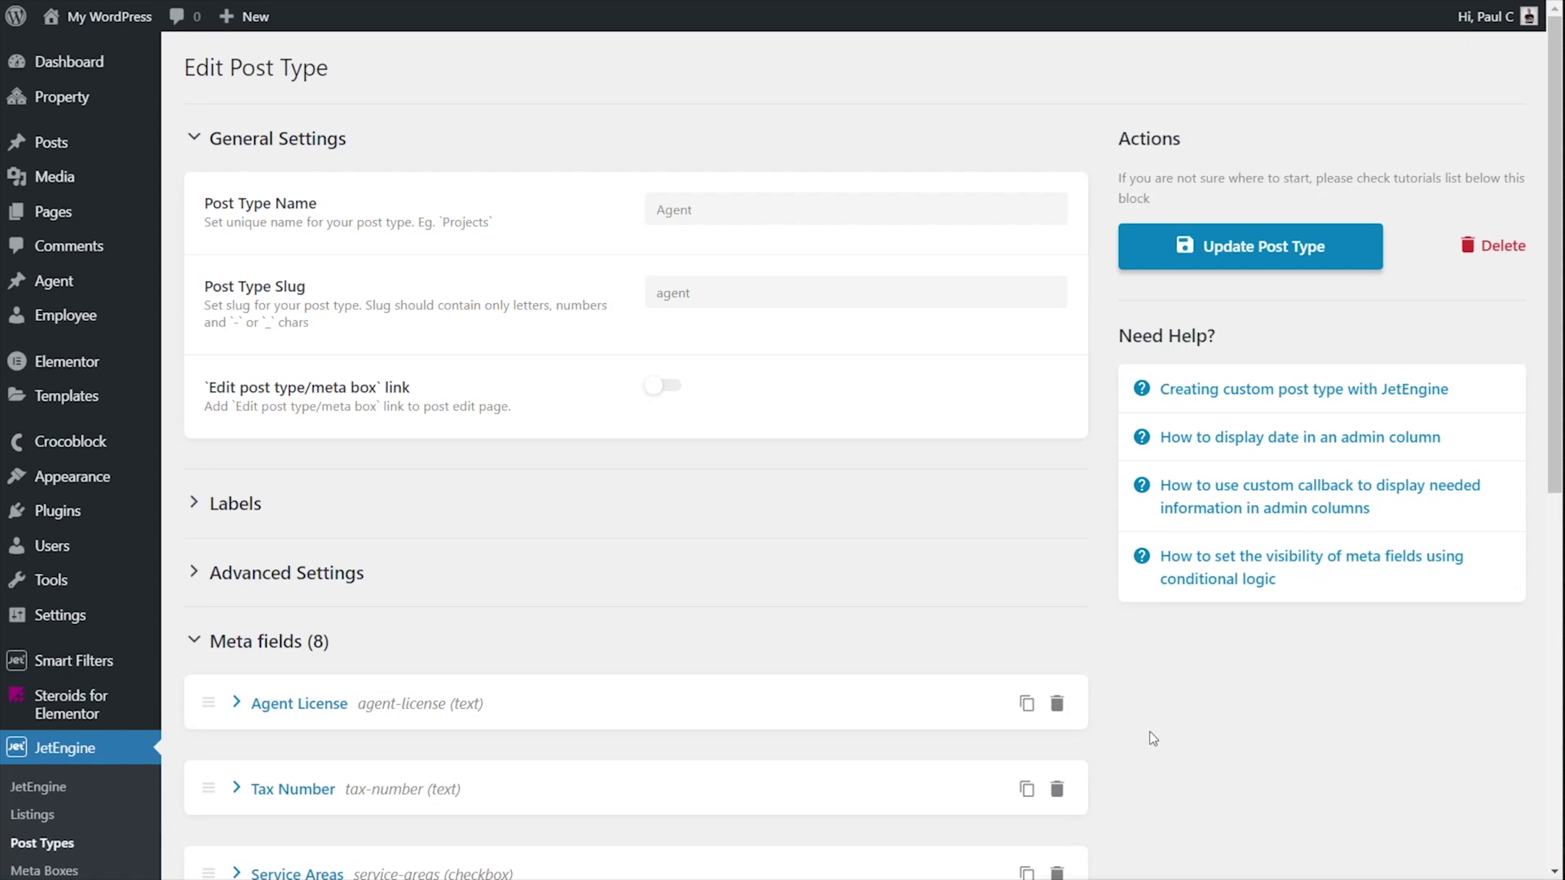
# Step: Add a meta field labelled Agent Position to the Agent post type and have its Name/ID filled from the label
pyautogui.scroll(-7, 1152, 738)
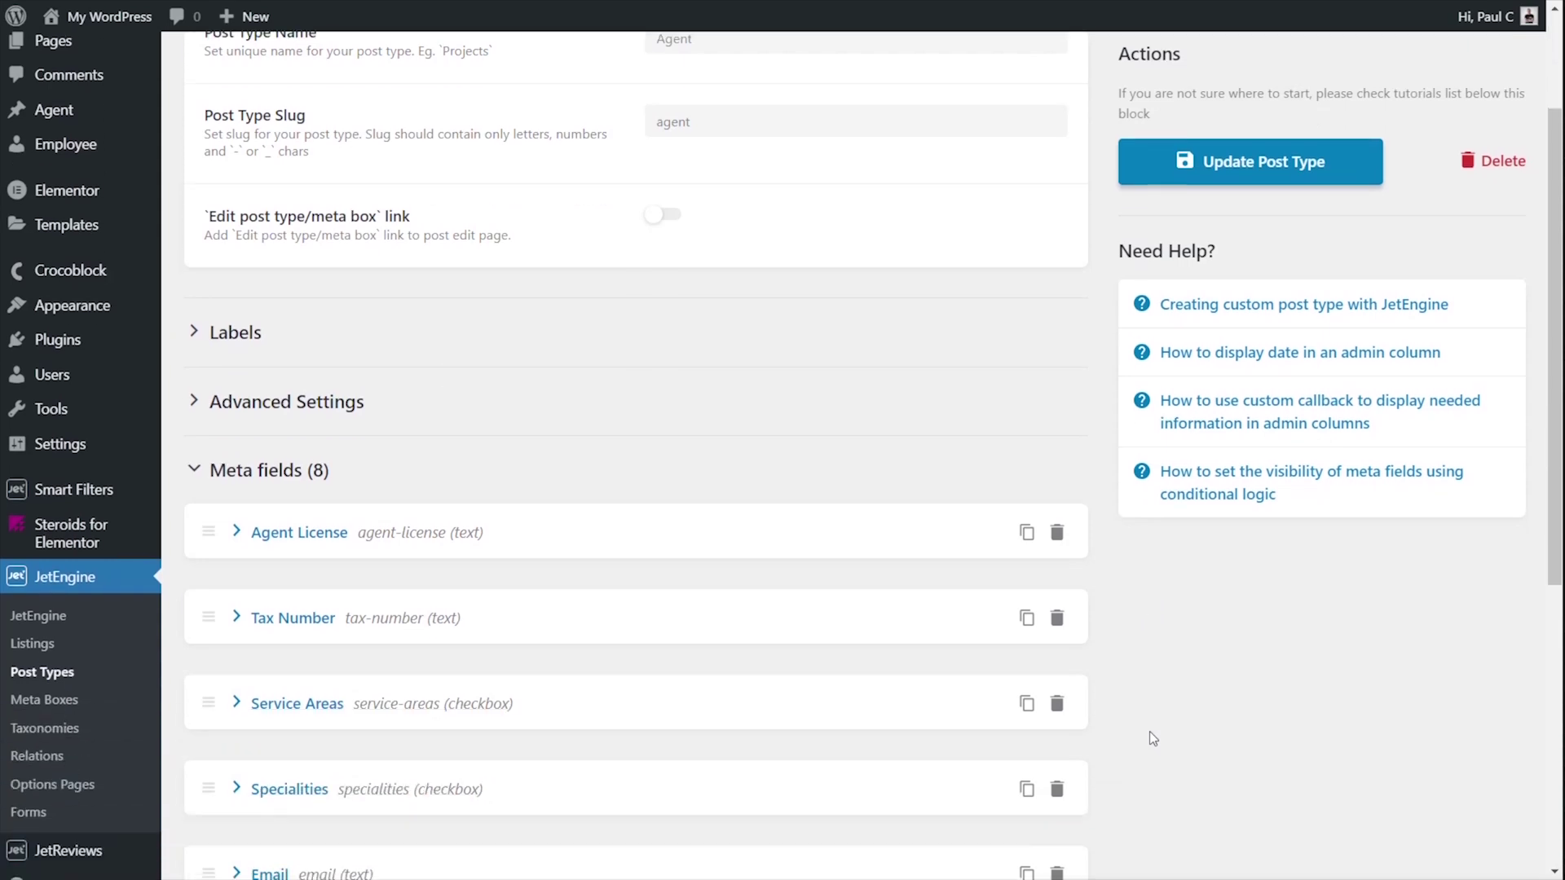
pyautogui.scroll(-1, 1149, 731)
pyautogui.scroll(1, 1150, 731)
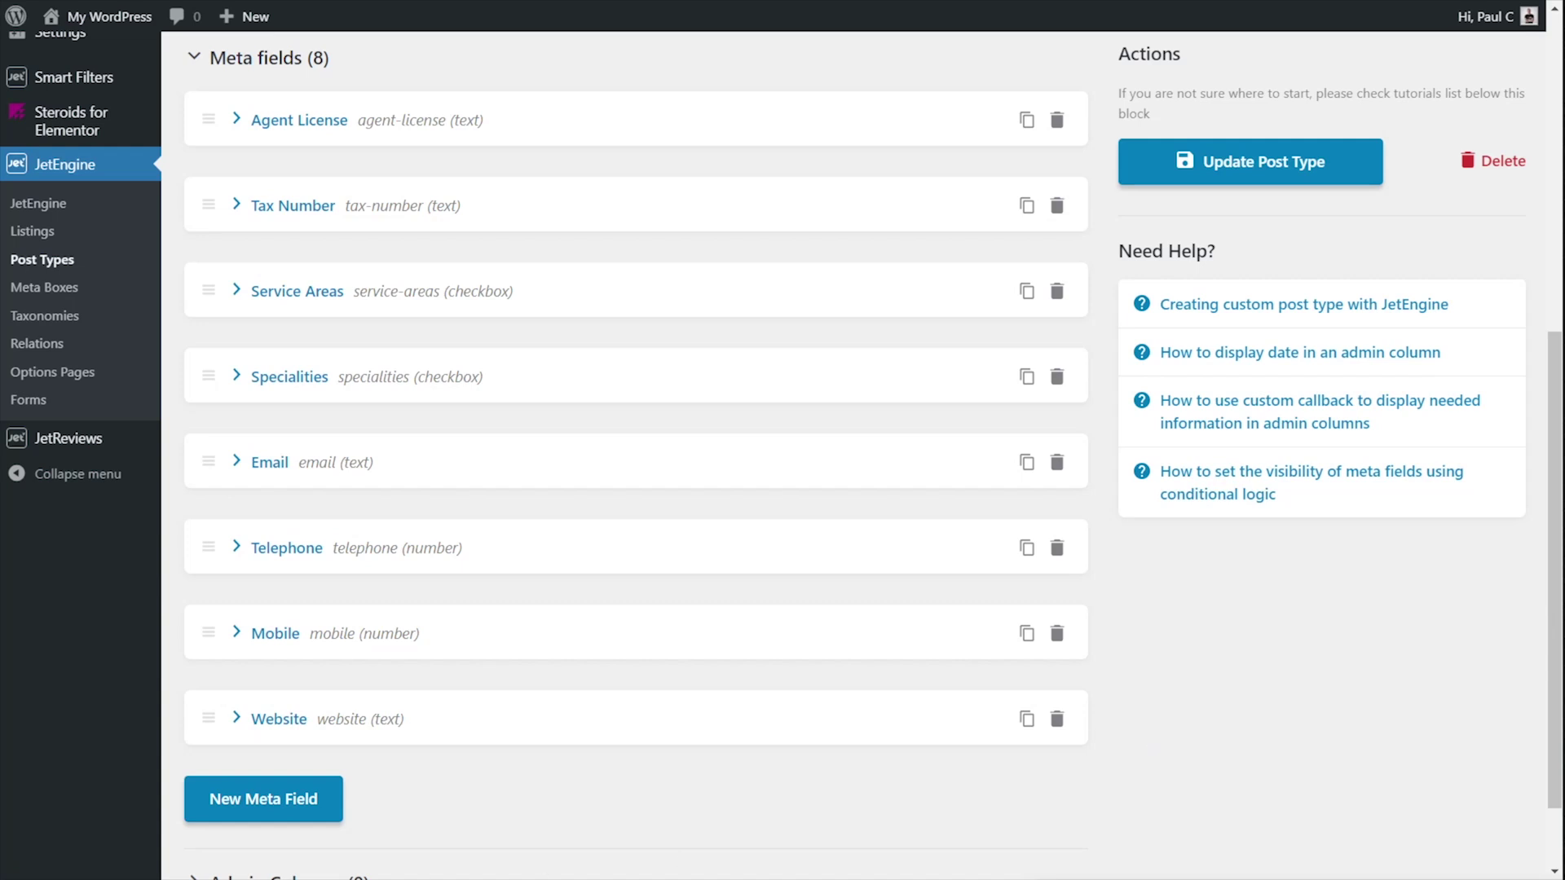
pyautogui.click(252, 809)
pyautogui.scroll(-7, 1122, 716)
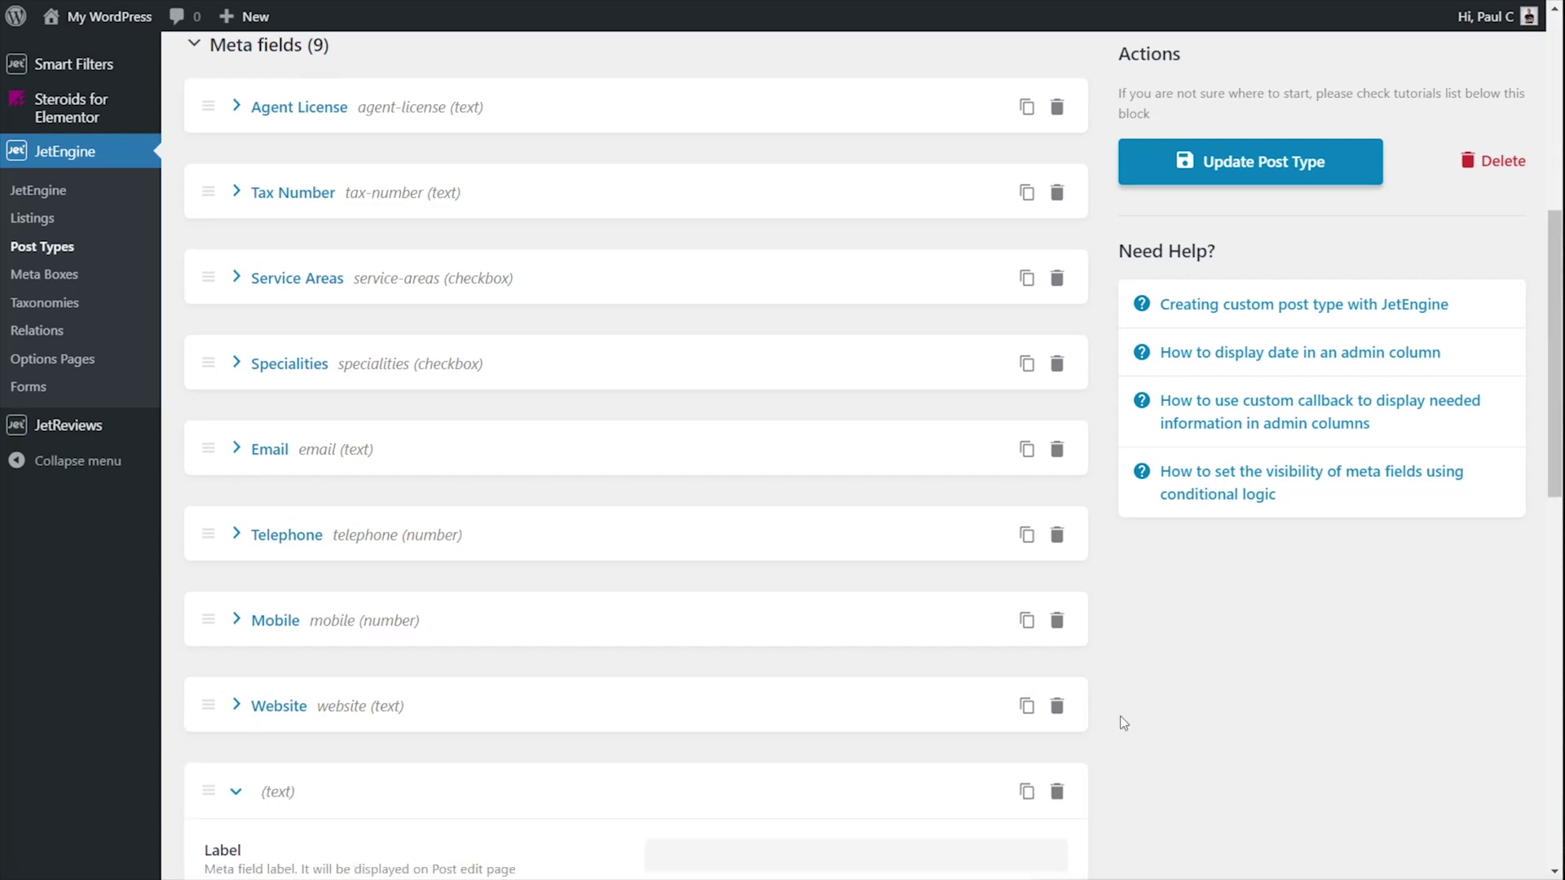
pyautogui.click(716, 262)
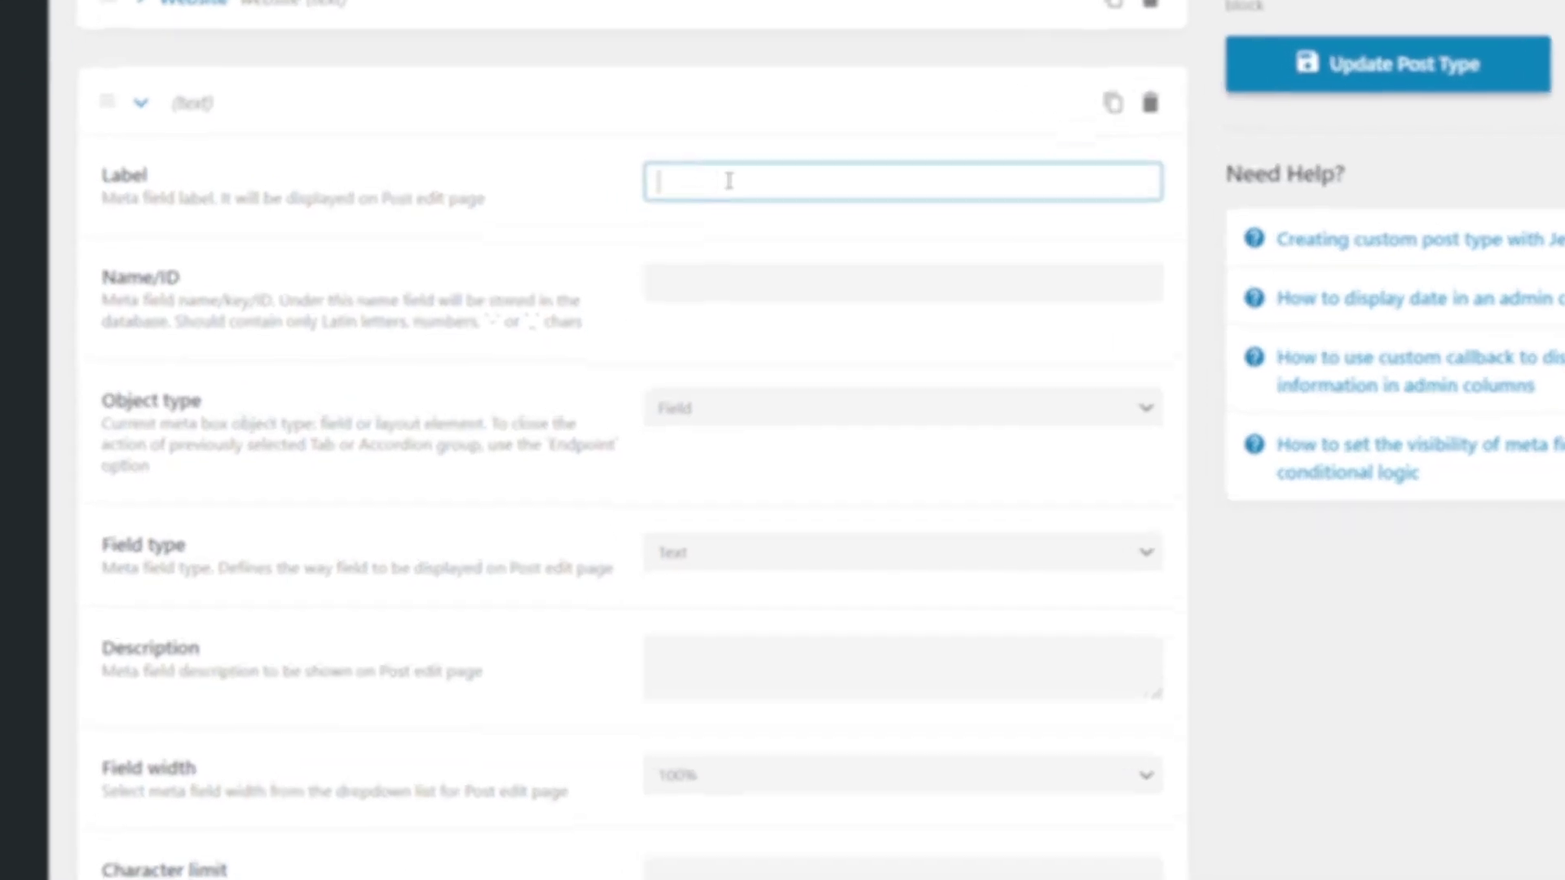
pyautogui.write('Agent Position')
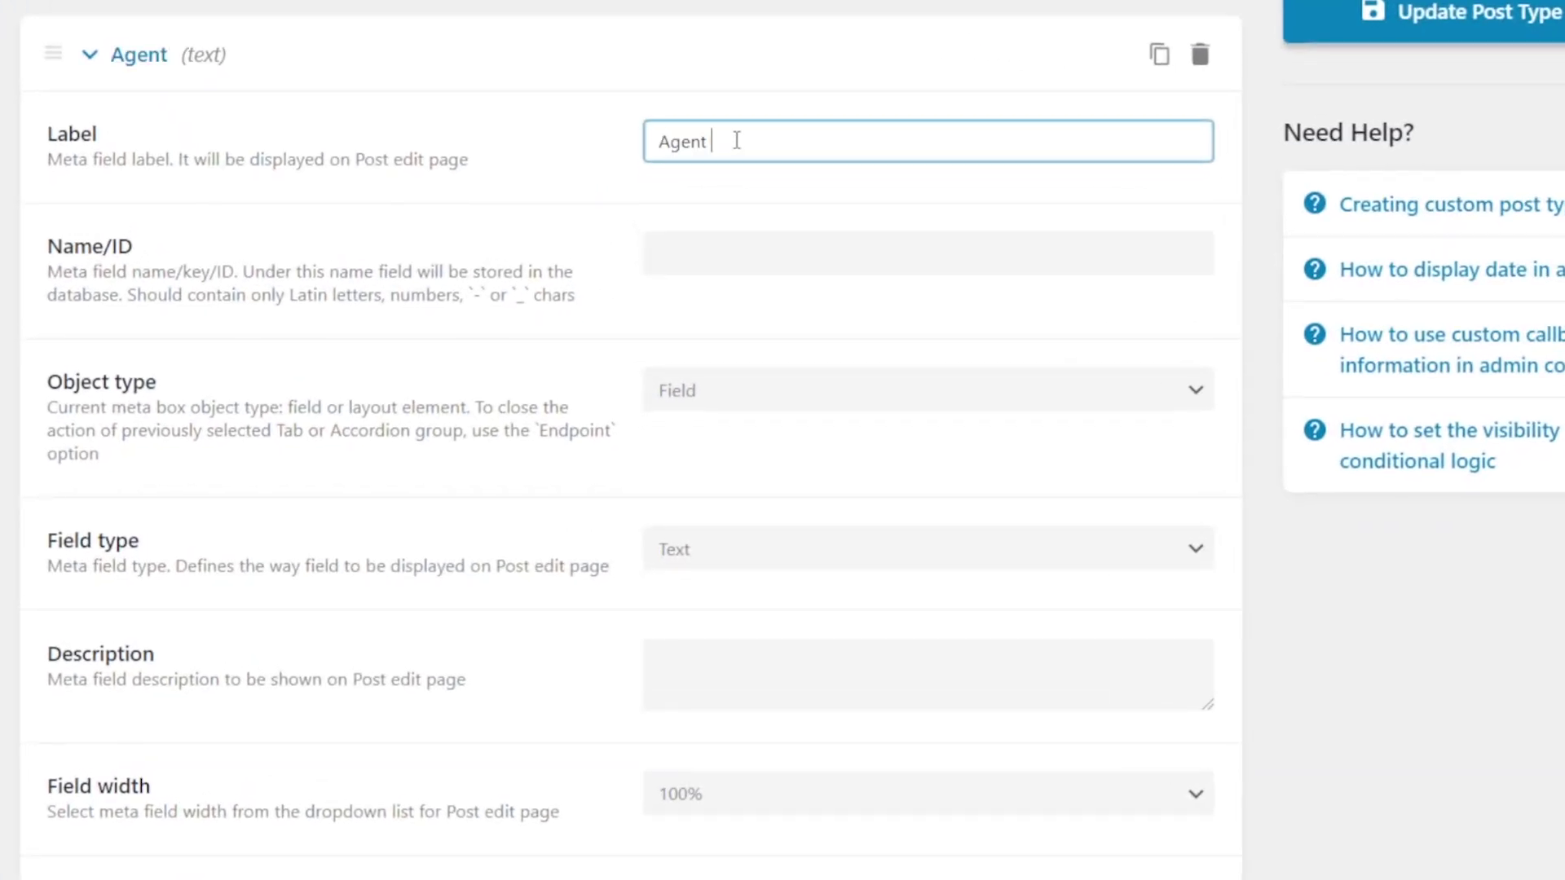
pyautogui.click(803, 261)
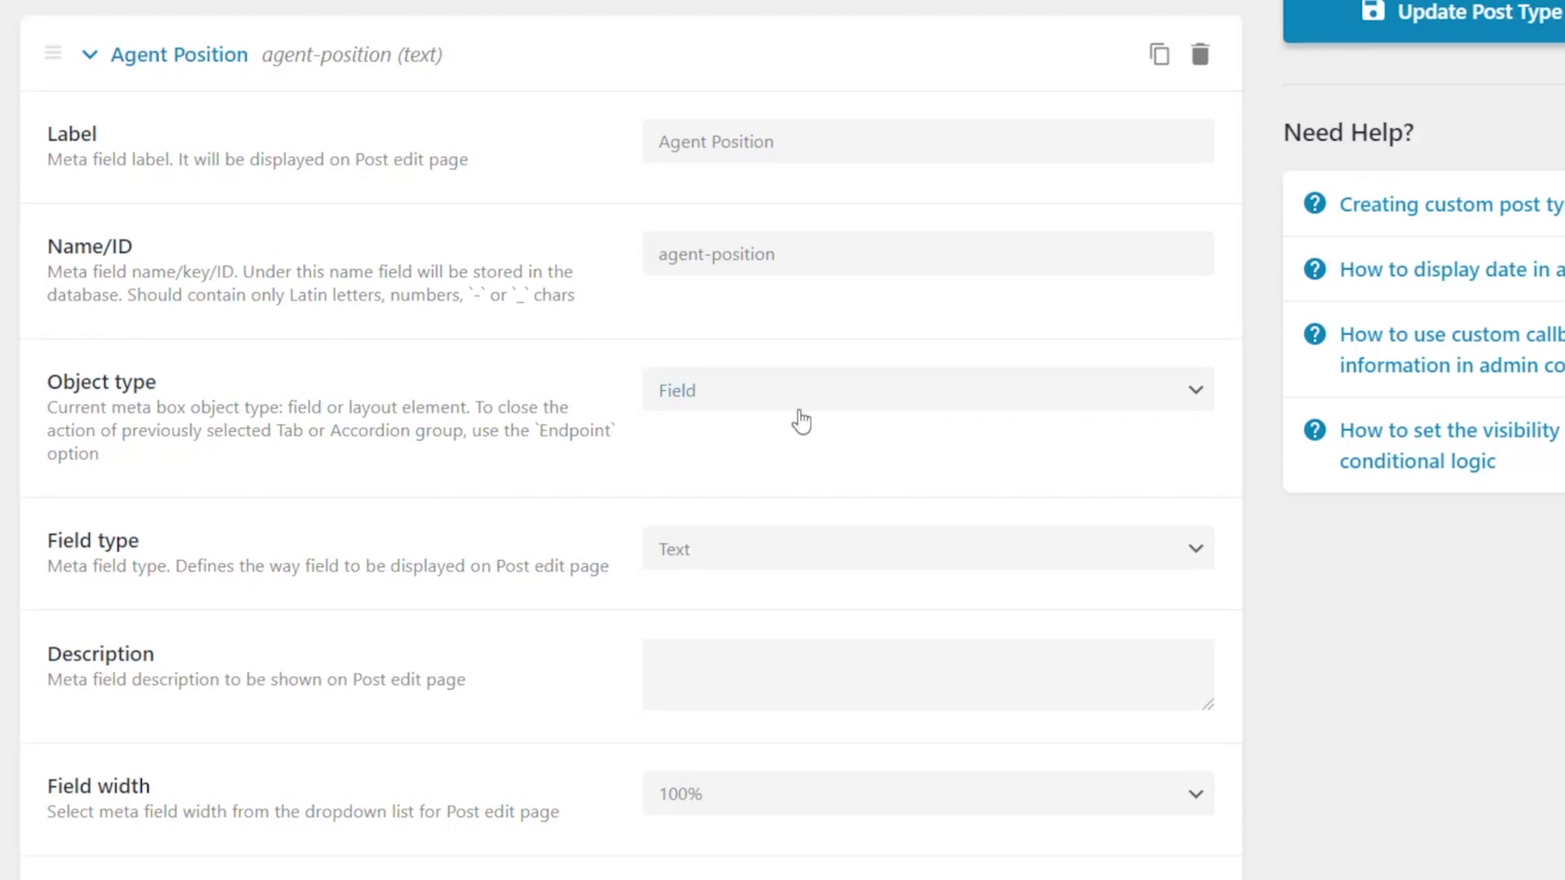
# Step: Set the Agent Position meta field's type to Select and take its options from the Agent Position glossary
pyautogui.scroll(-2, 601, 533)
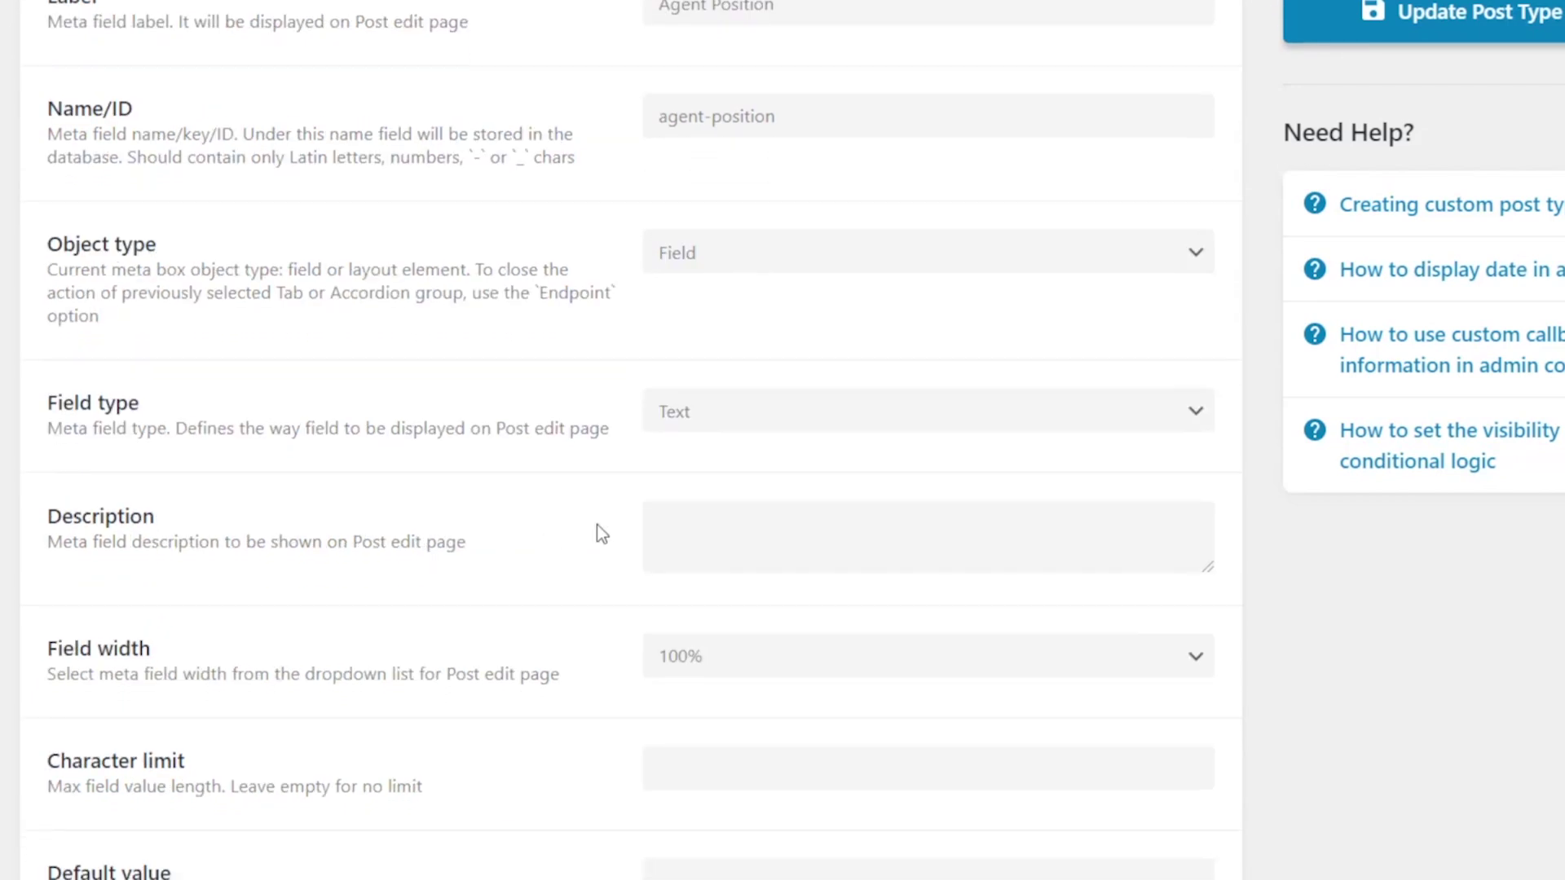
pyautogui.scroll(-2, 599, 530)
pyautogui.click(711, 274)
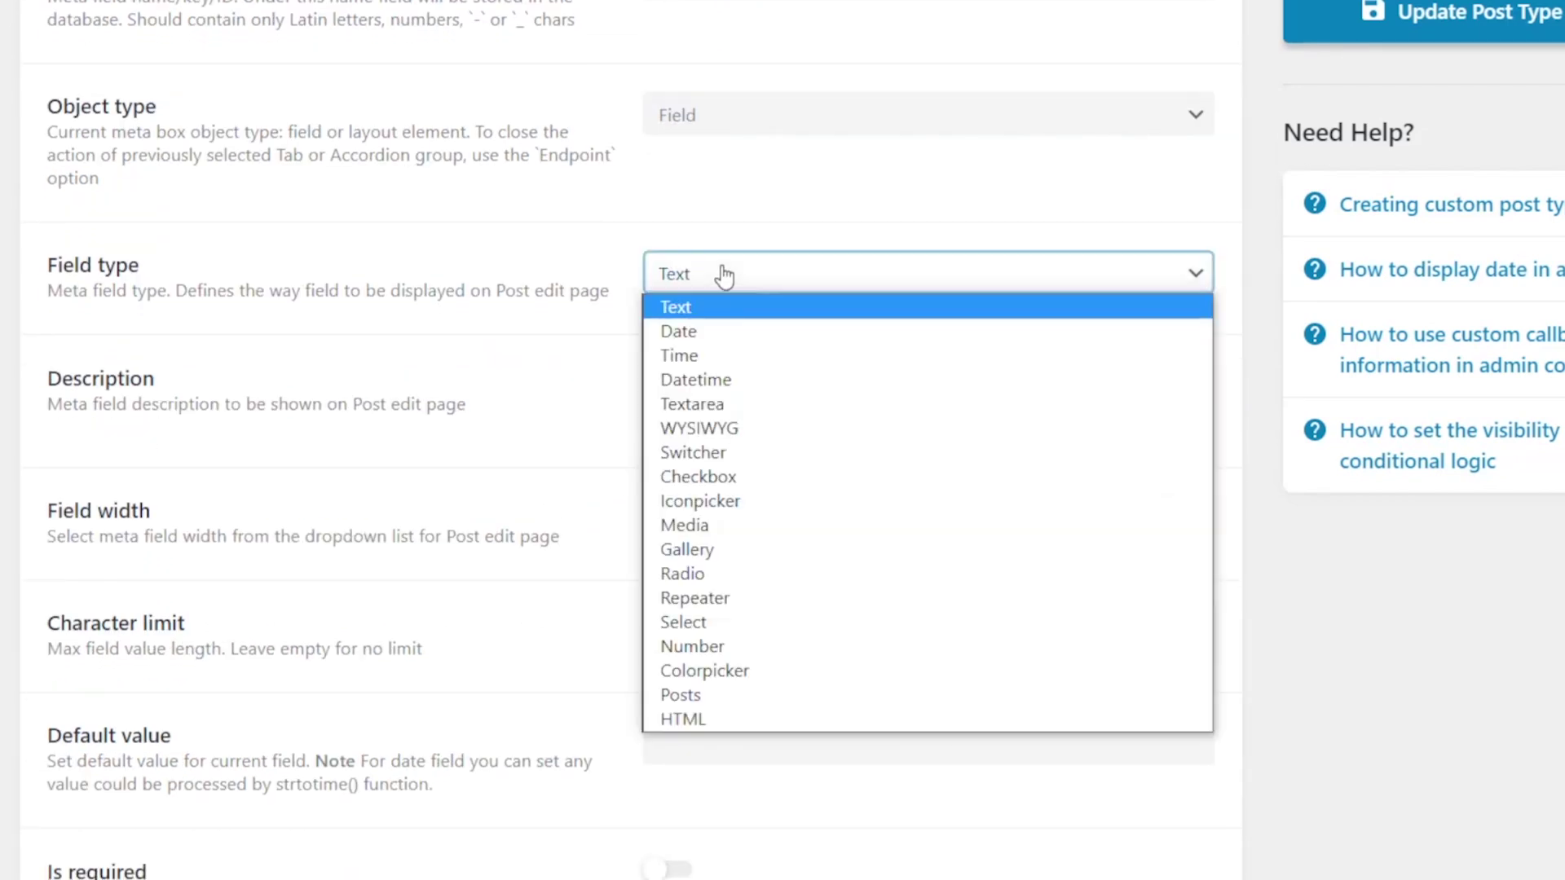
pyautogui.click(729, 627)
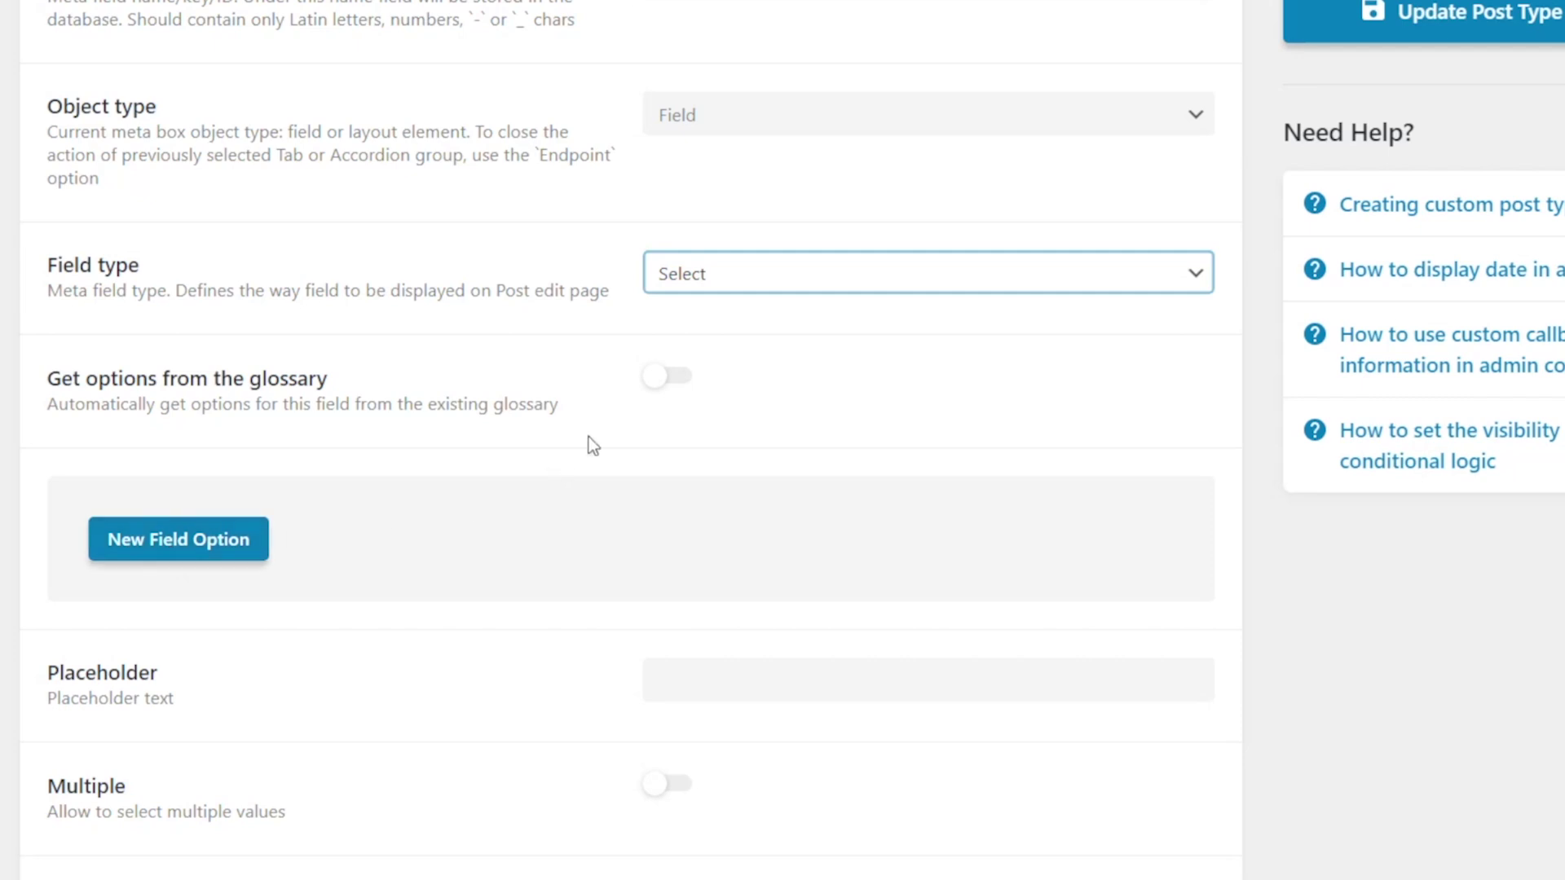
pyautogui.click(685, 381)
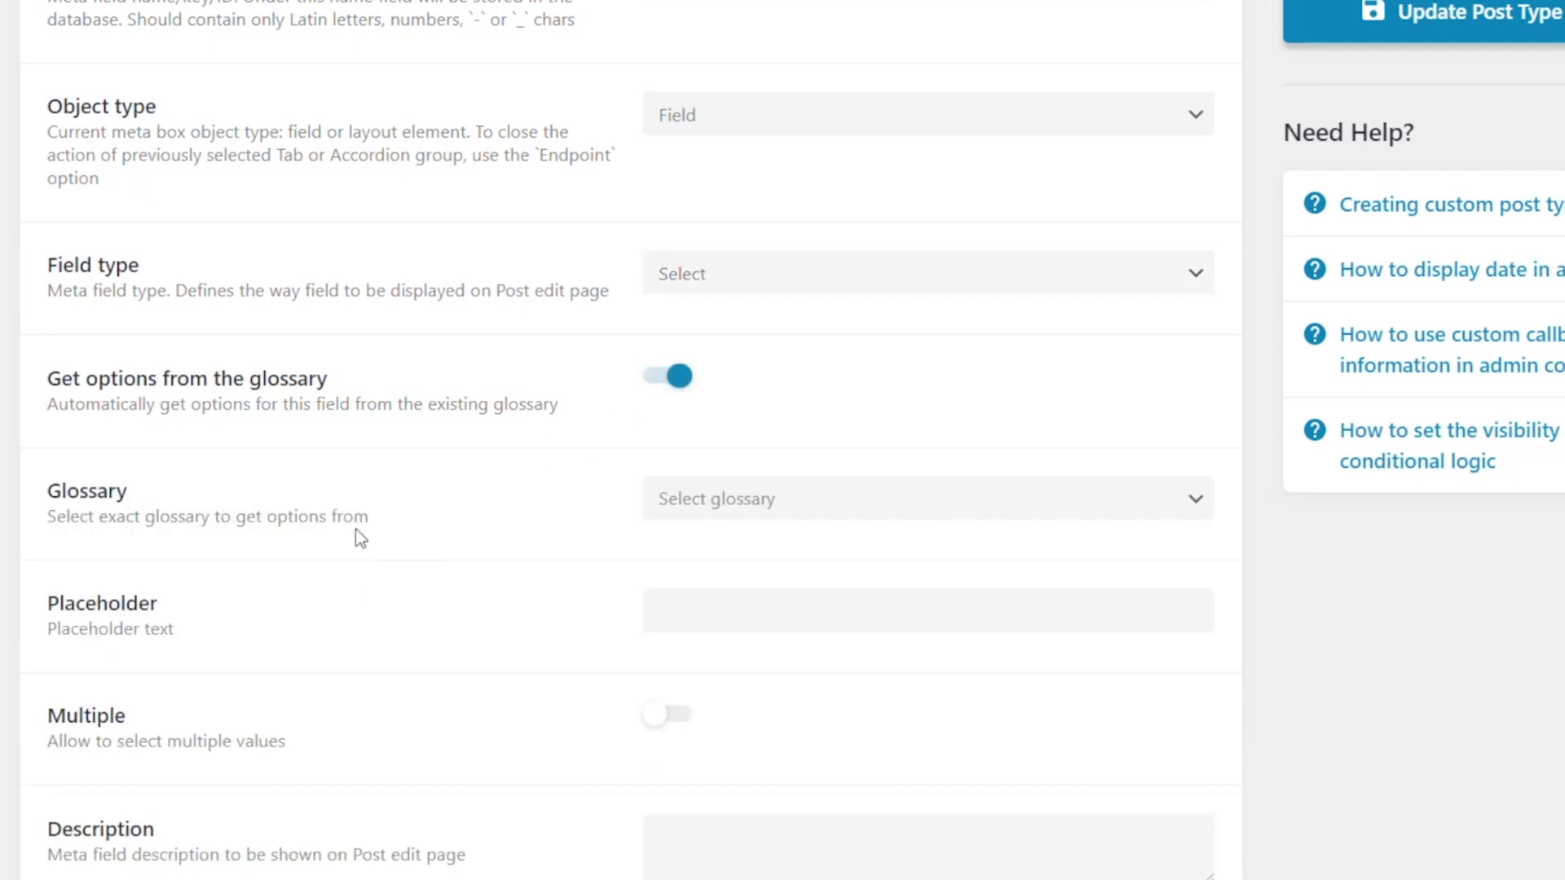
pyautogui.scroll(-2, 358, 538)
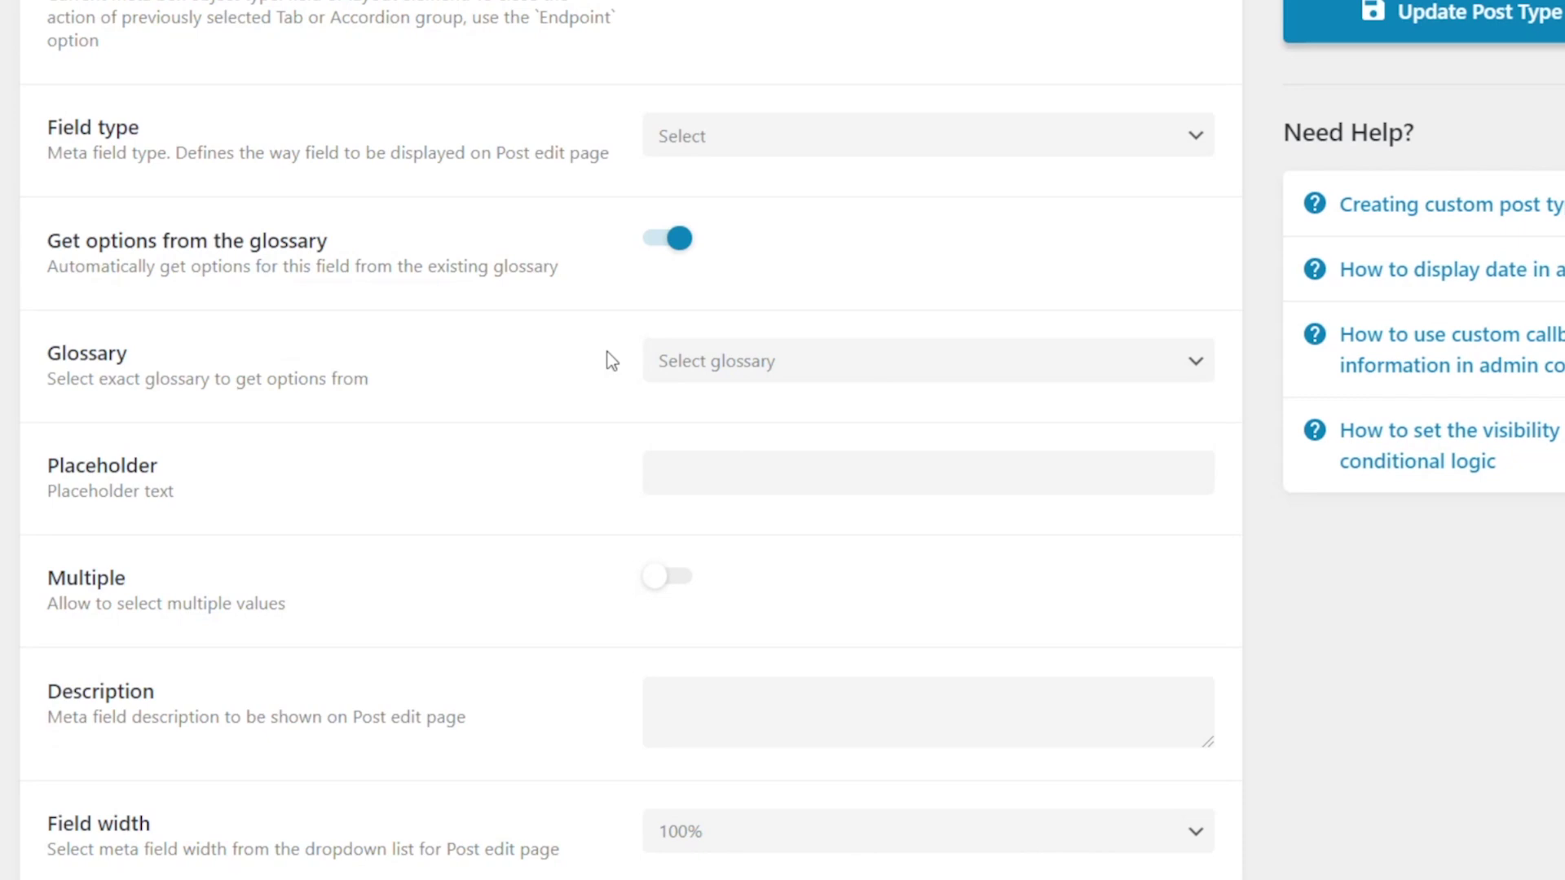
pyautogui.click(749, 377)
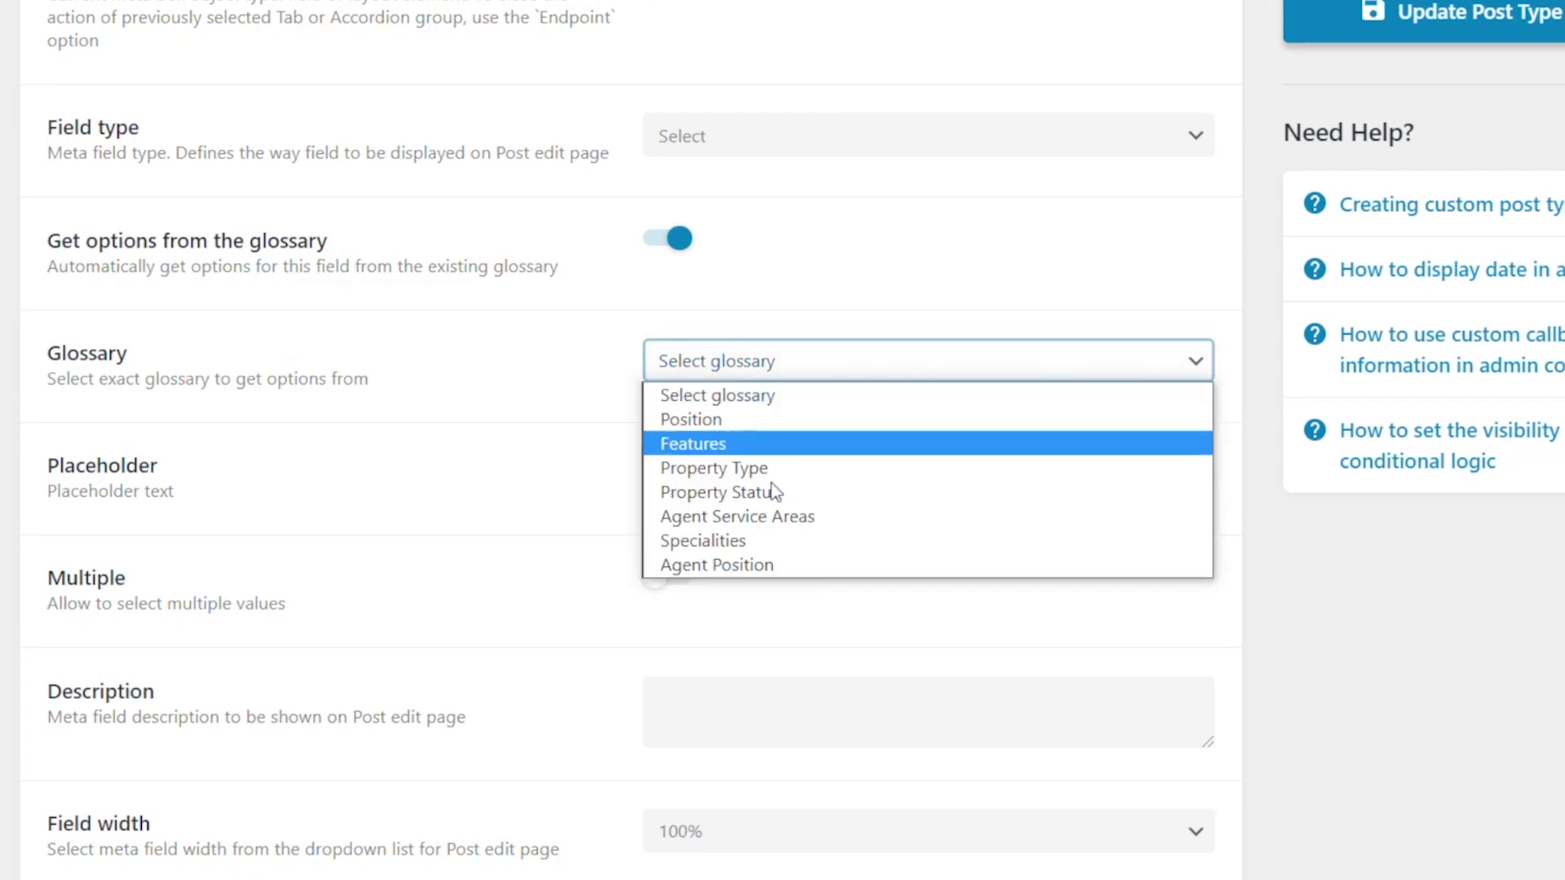
pyautogui.click(767, 570)
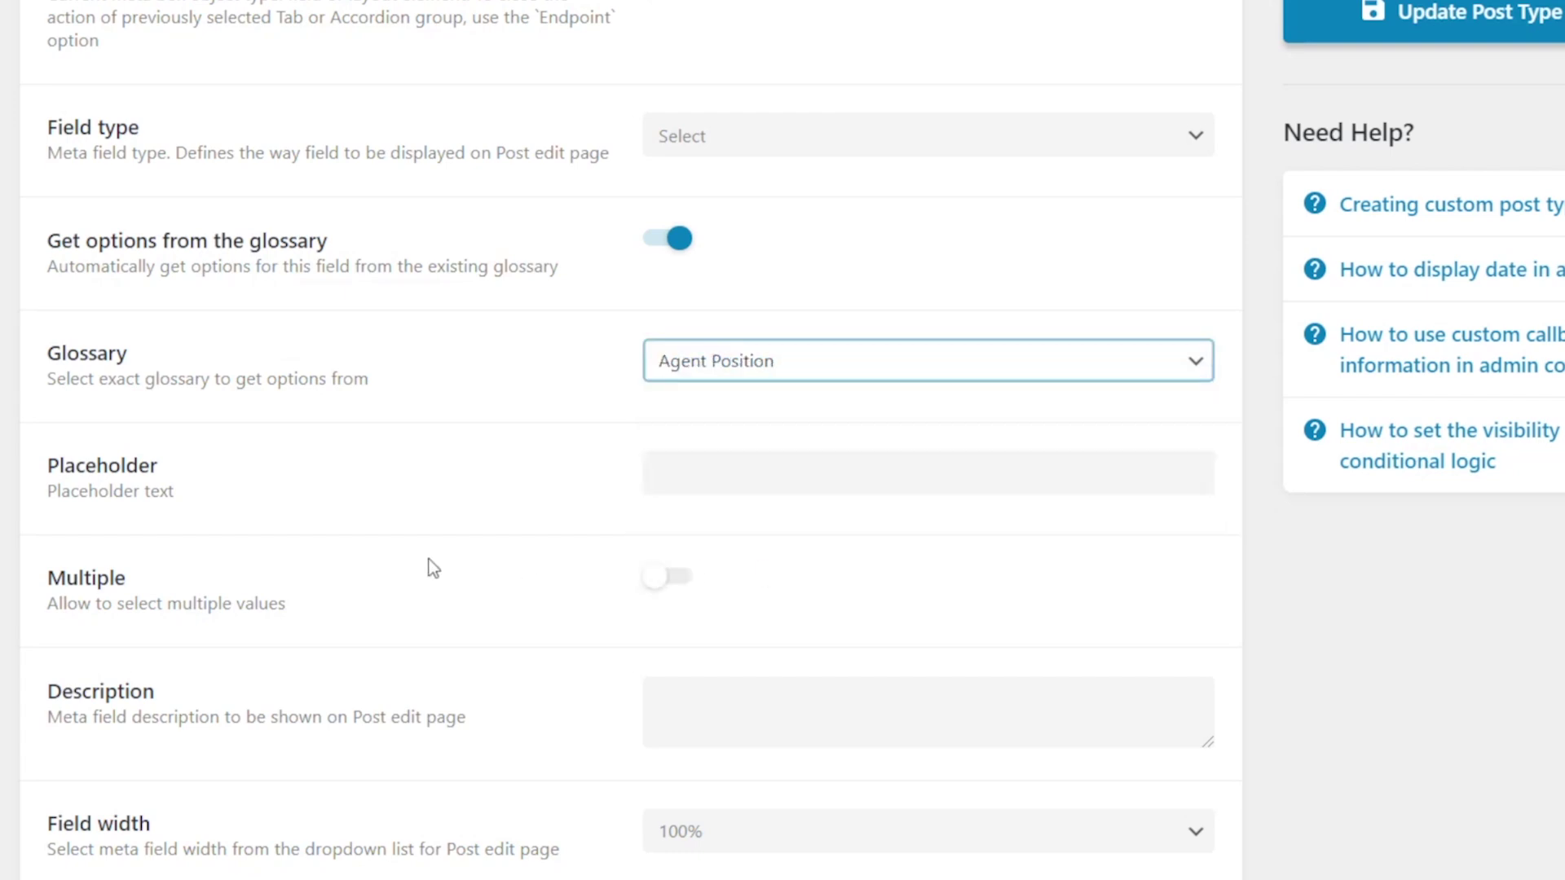
# Step: Set the field's placeholder text to "Select..." and update the Agent post type
pyautogui.click(674, 473)
pyautogui.write('Select...')
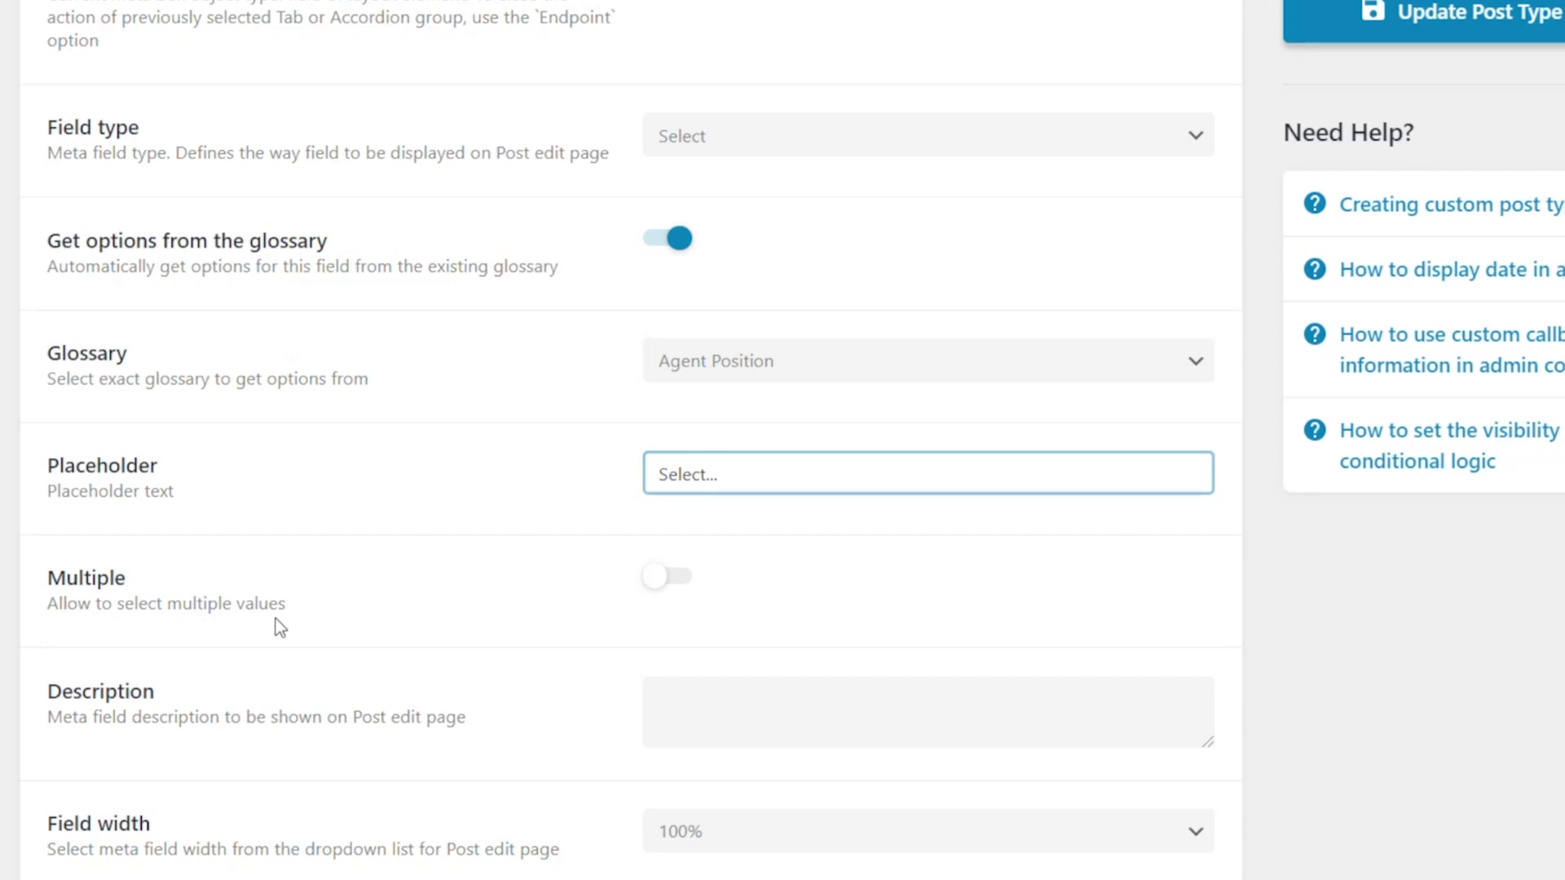
pyautogui.scroll(-2, 275, 619)
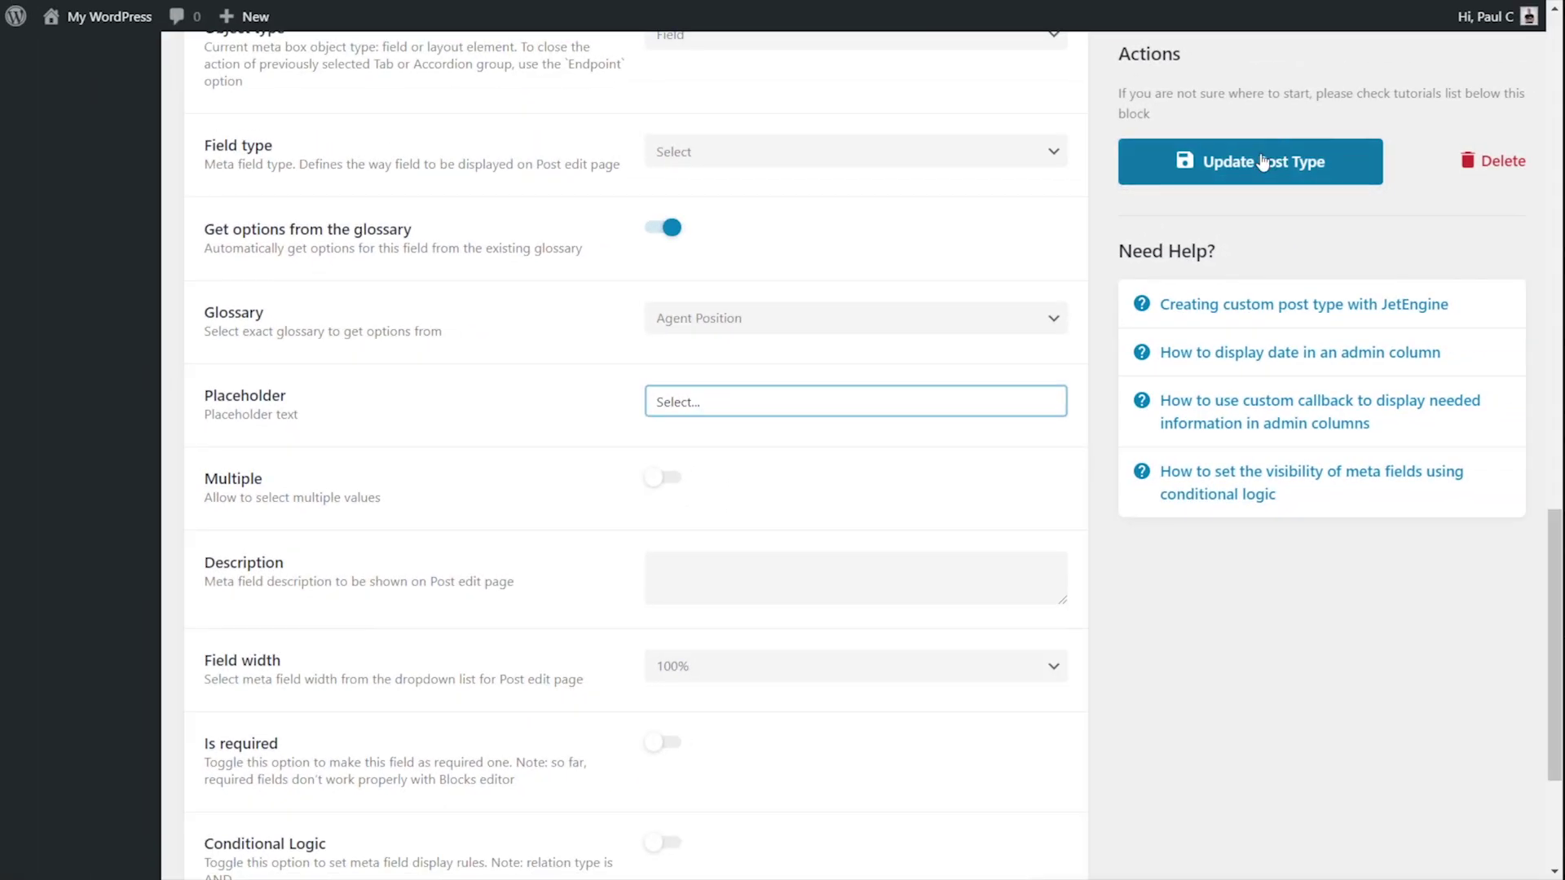
pyautogui.click(1263, 163)
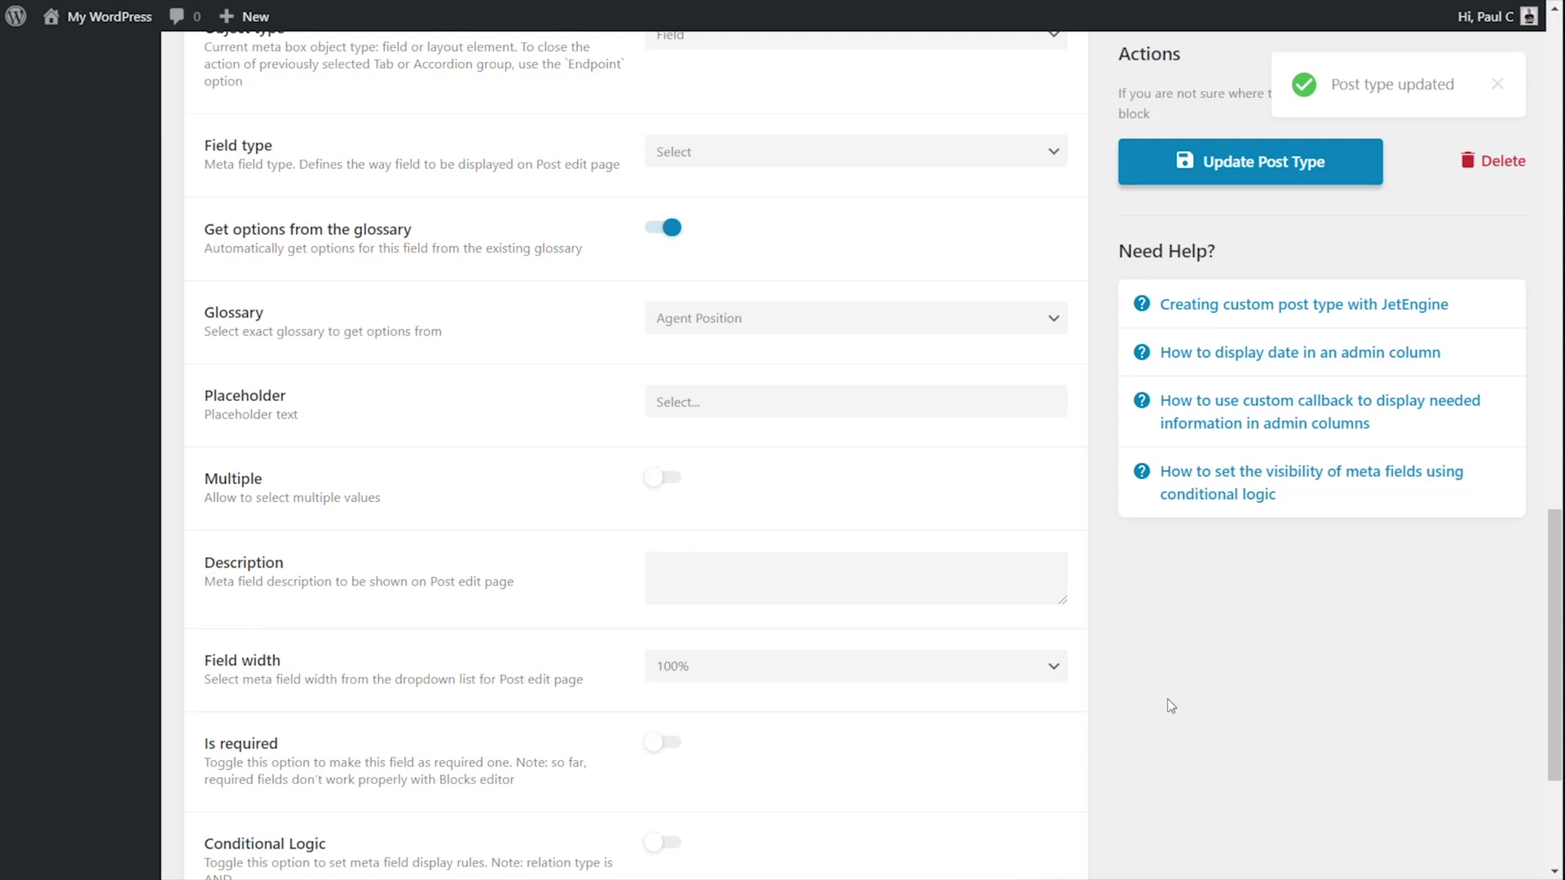
# Step: Go to the list of Agent posts and open the first agent for editing
pyautogui.scroll(-2, 733, 463)
pyautogui.scroll(12, 734, 463)
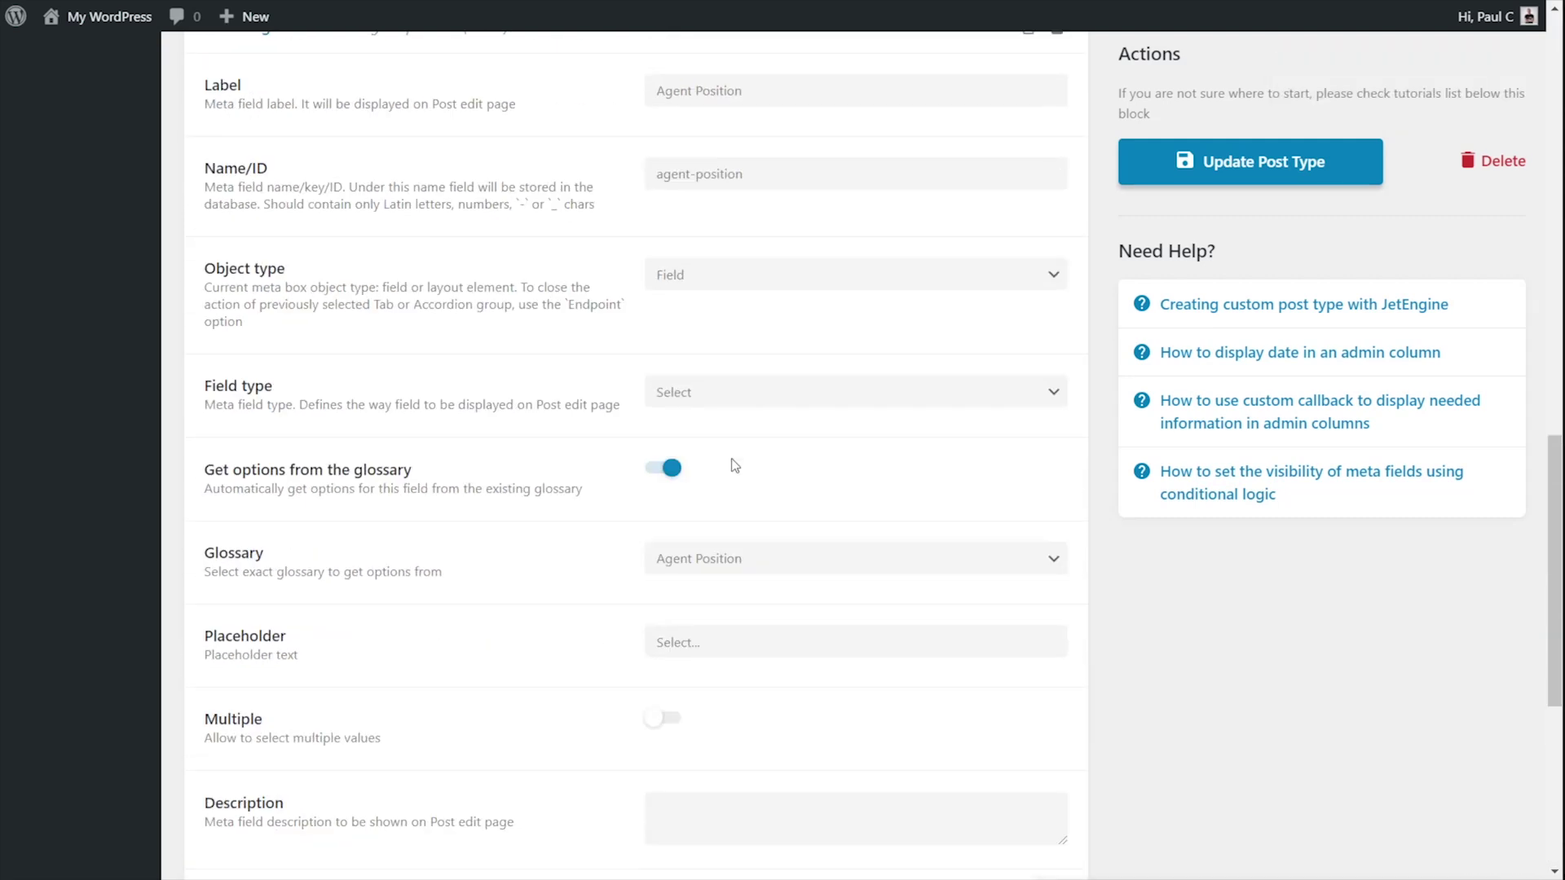
pyautogui.scroll(9, 731, 458)
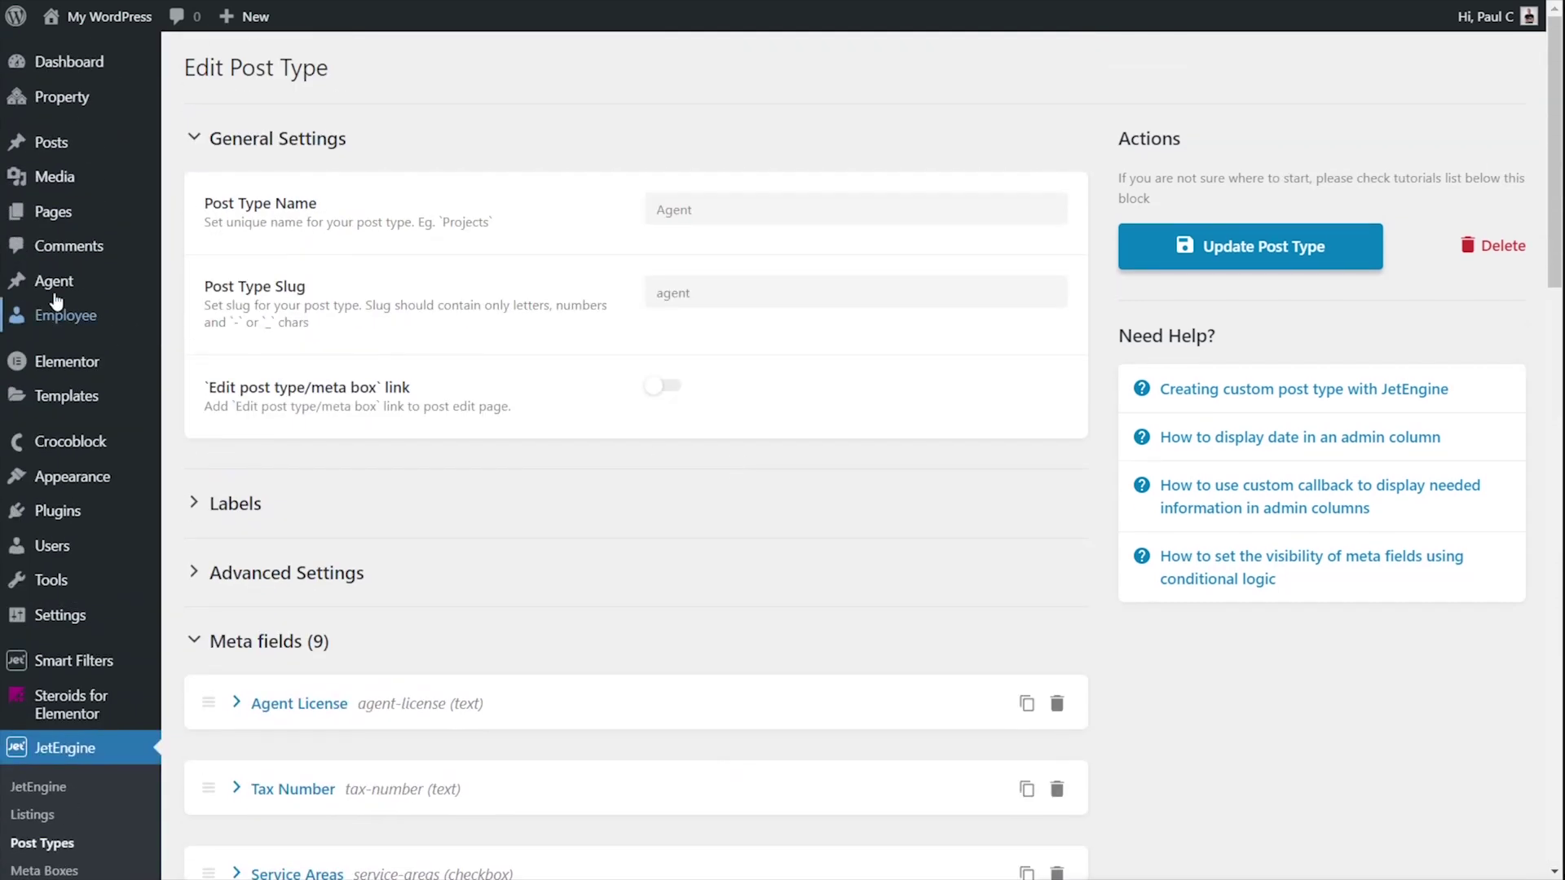
pyautogui.moveTo(55, 290)
pyautogui.click(233, 287)
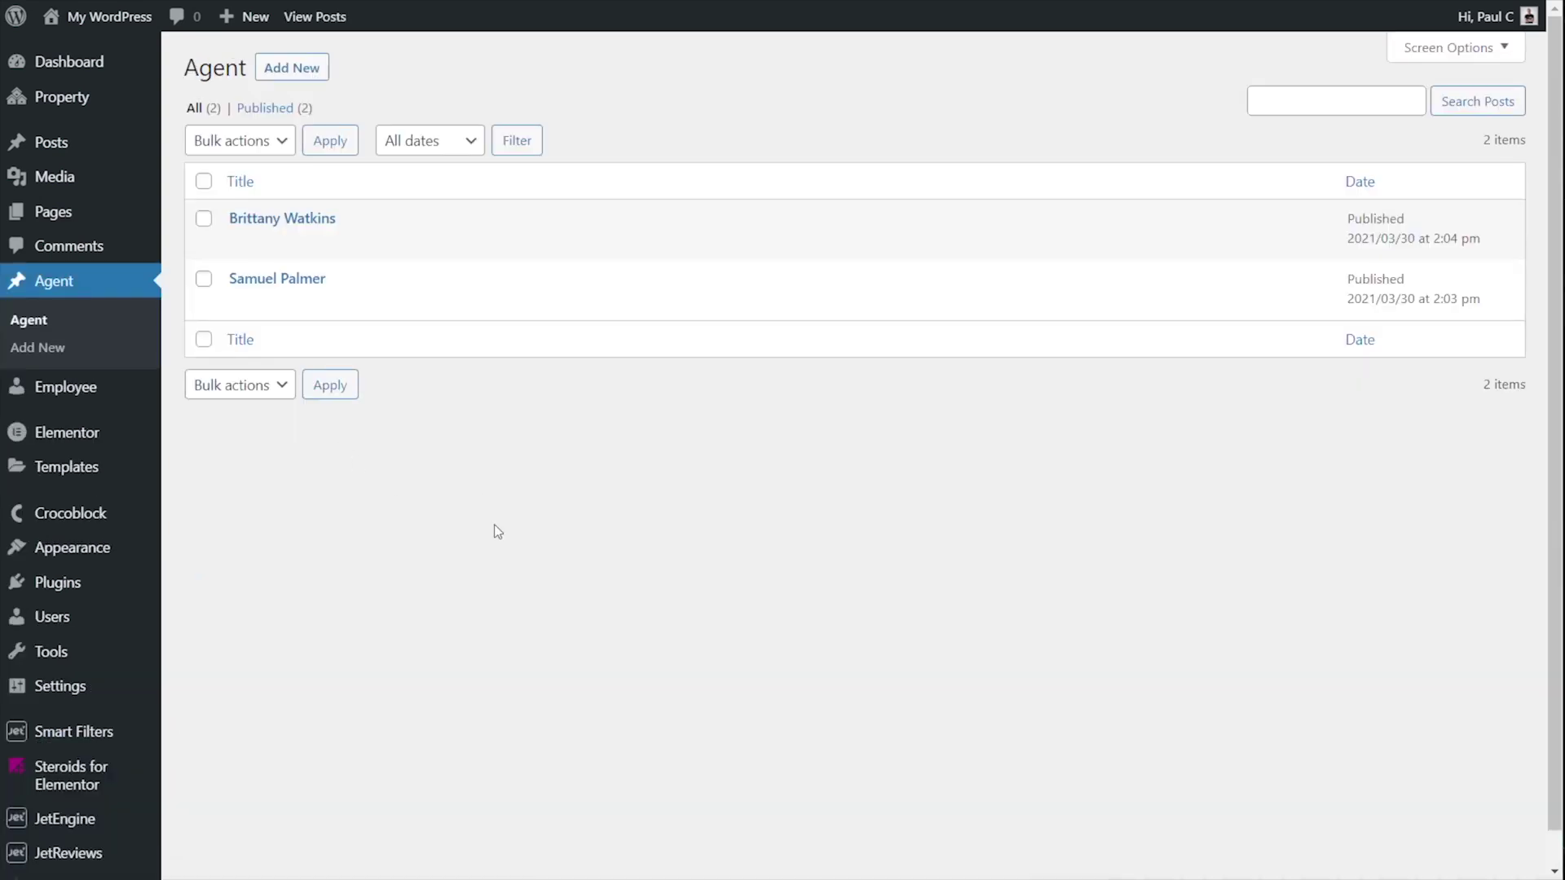
pyautogui.click(269, 220)
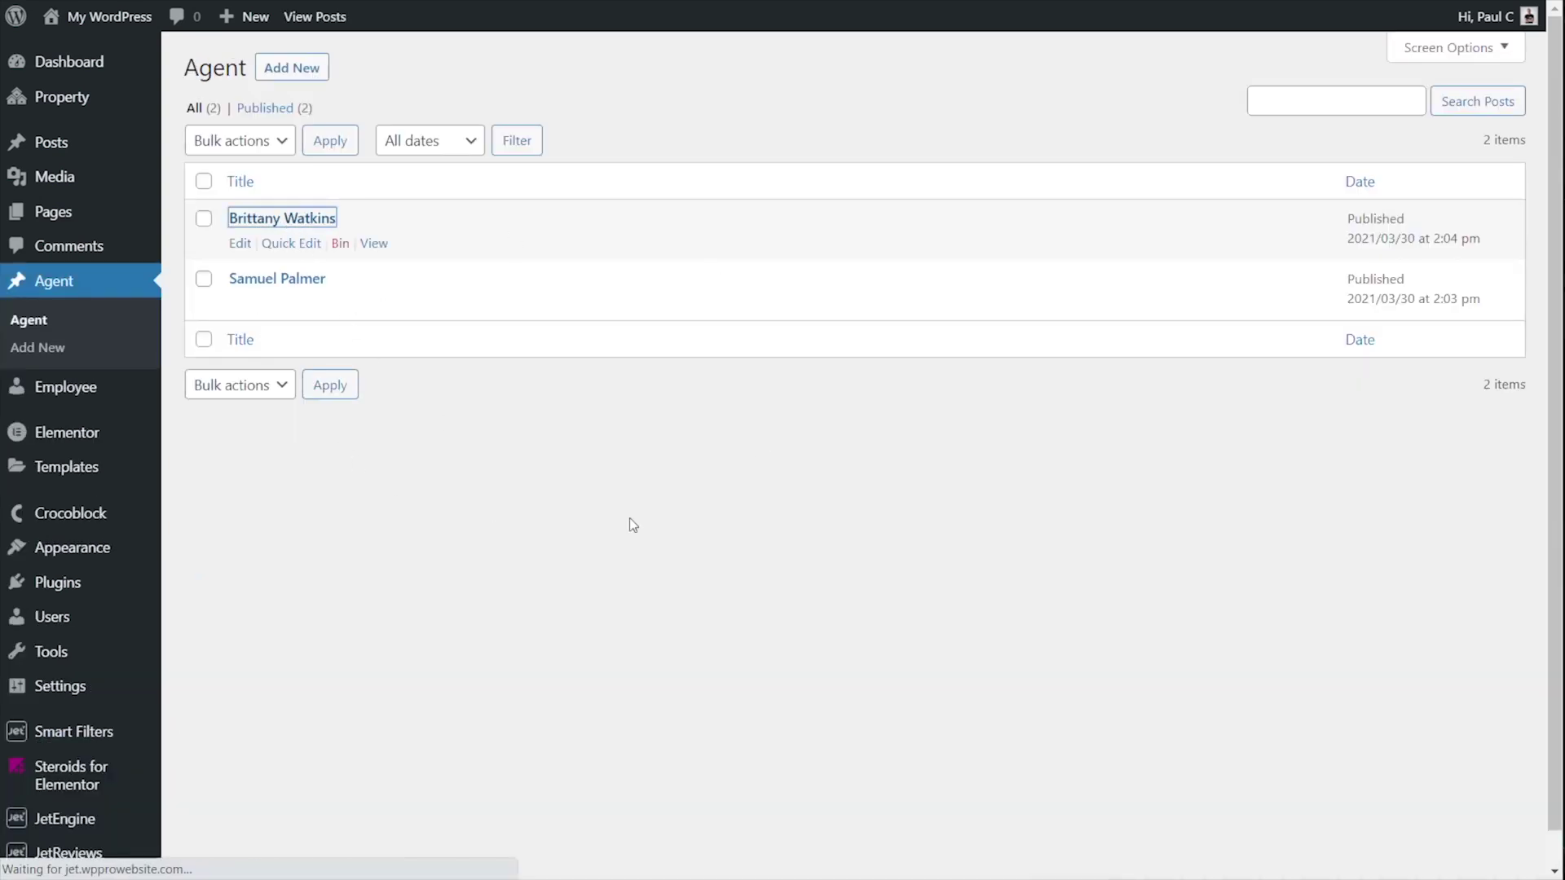
# Step: Examine the choices offered by the Agent Position field in the first agent's Settings section
pyautogui.scroll(-7, 247, 612)
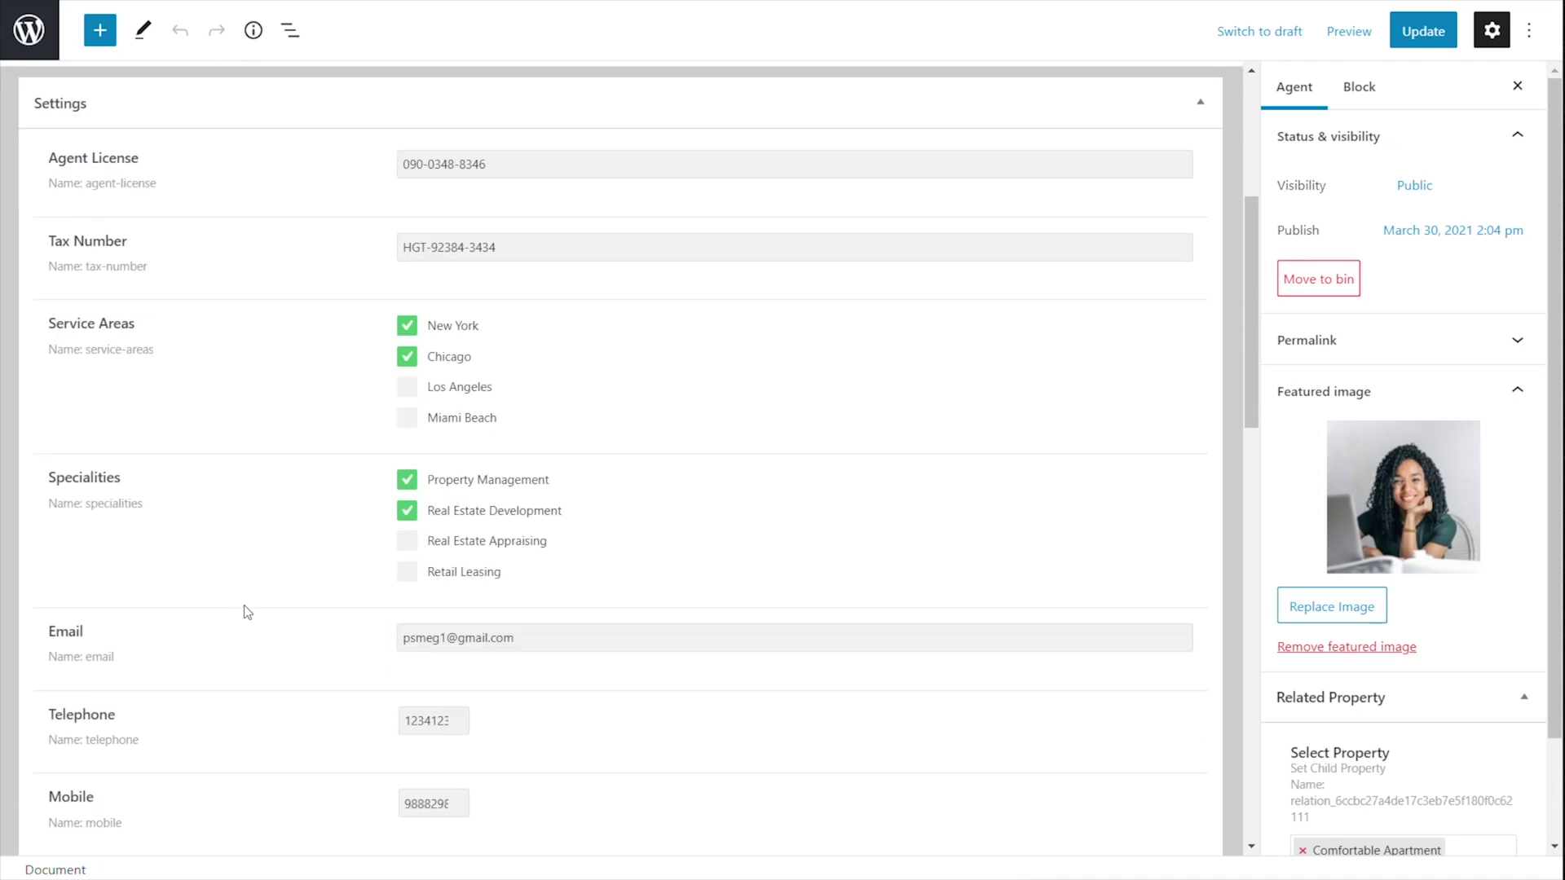
pyautogui.scroll(-5, 244, 607)
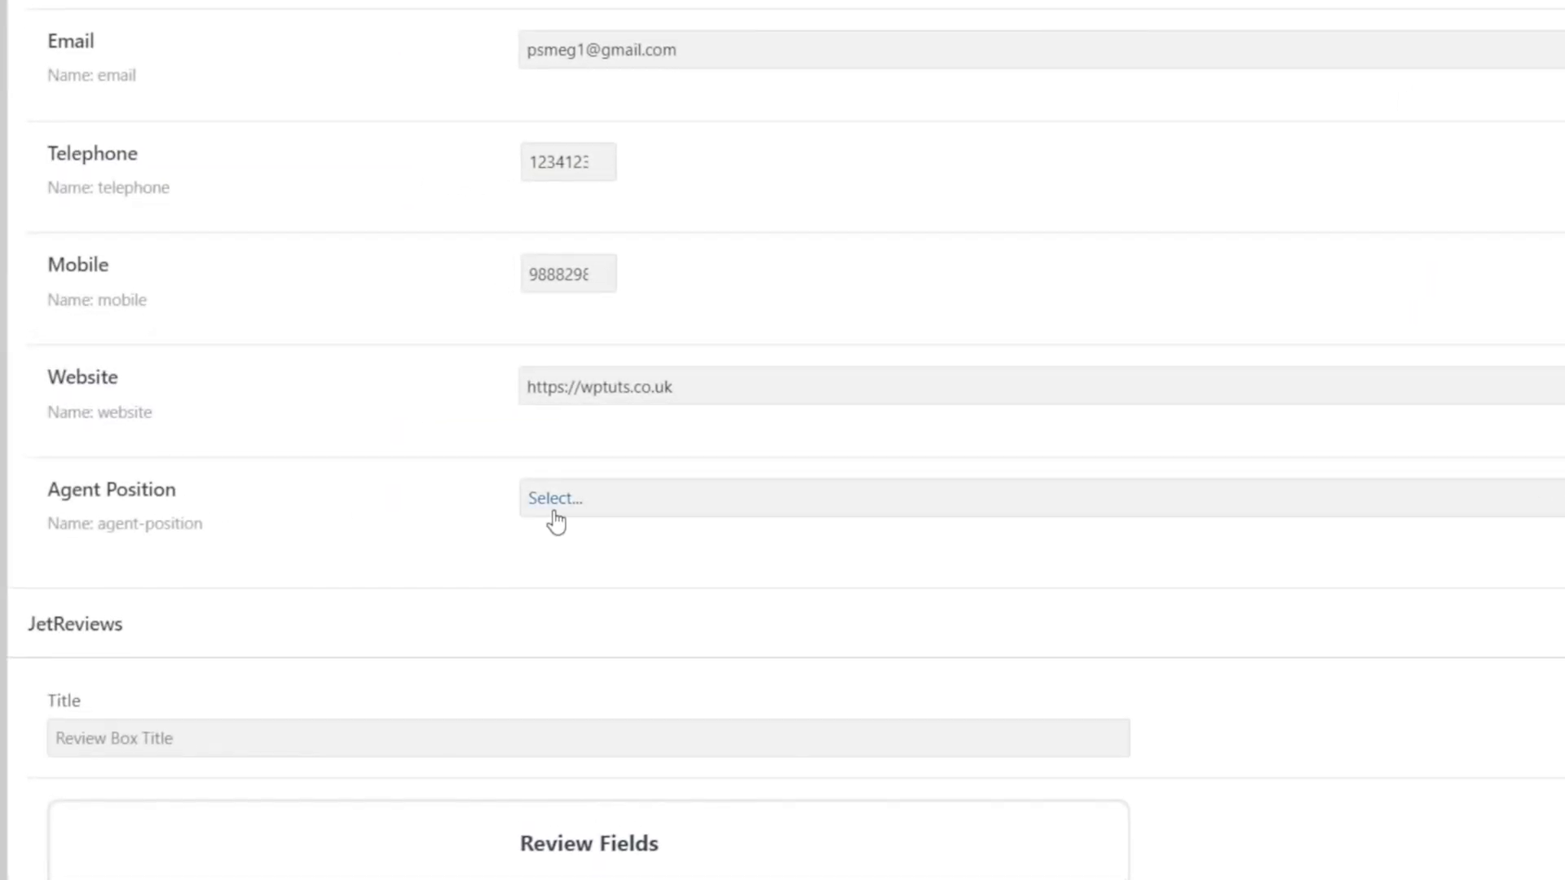
pyautogui.click(610, 507)
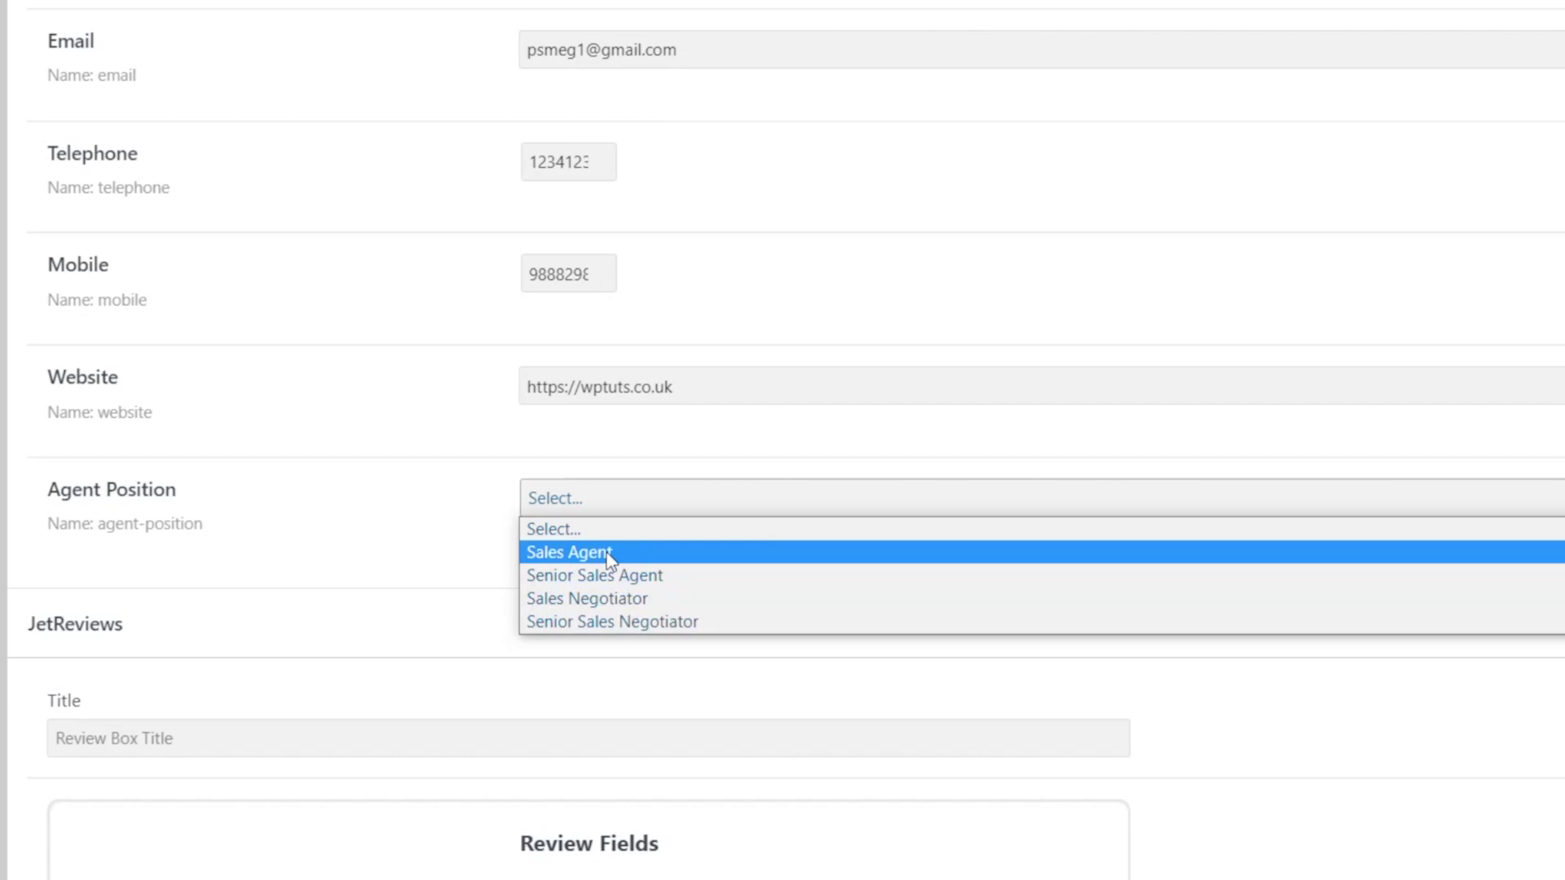
pyautogui.click(430, 515)
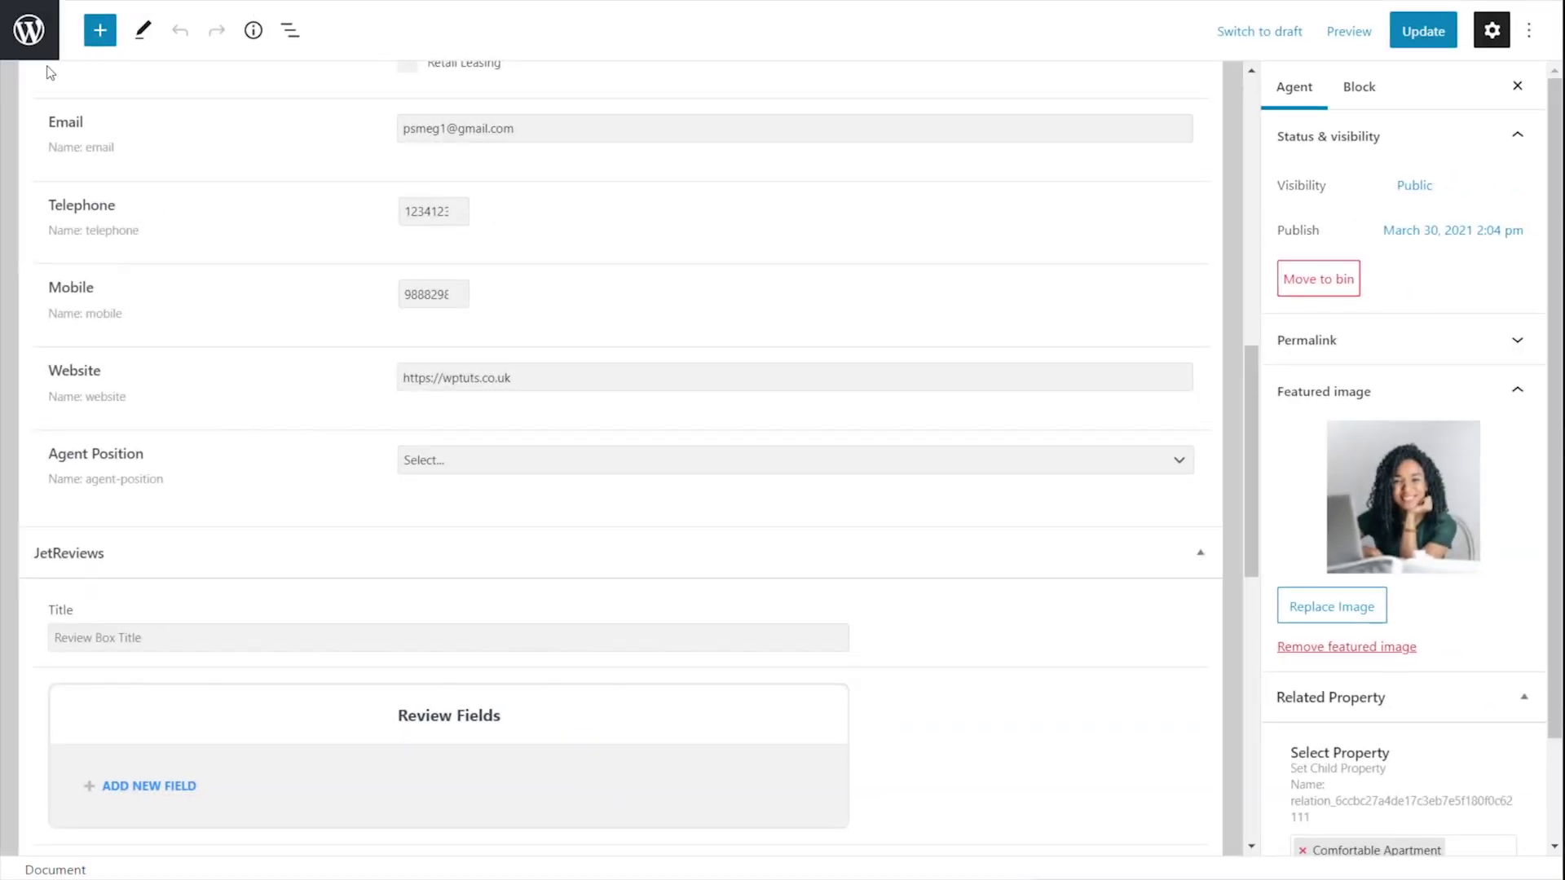
# Step: Leave the agent post and open the Agent Position glossary in the JetEngine dashboard
pyautogui.click(29, 42)
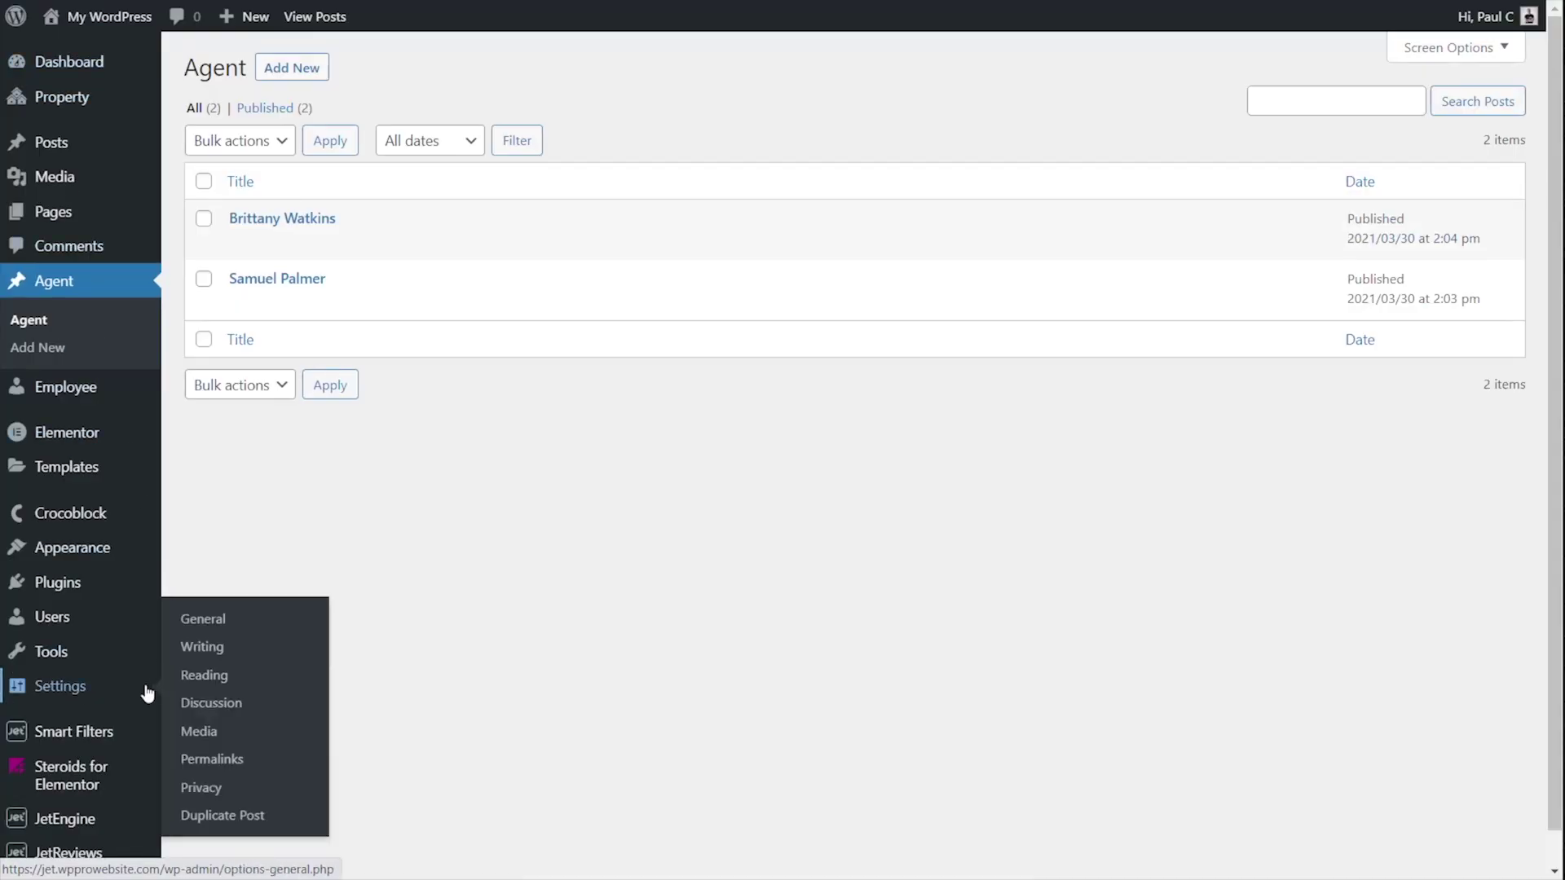
pyautogui.scroll(-1, 123, 750)
pyautogui.moveTo(82, 784)
pyautogui.click(225, 588)
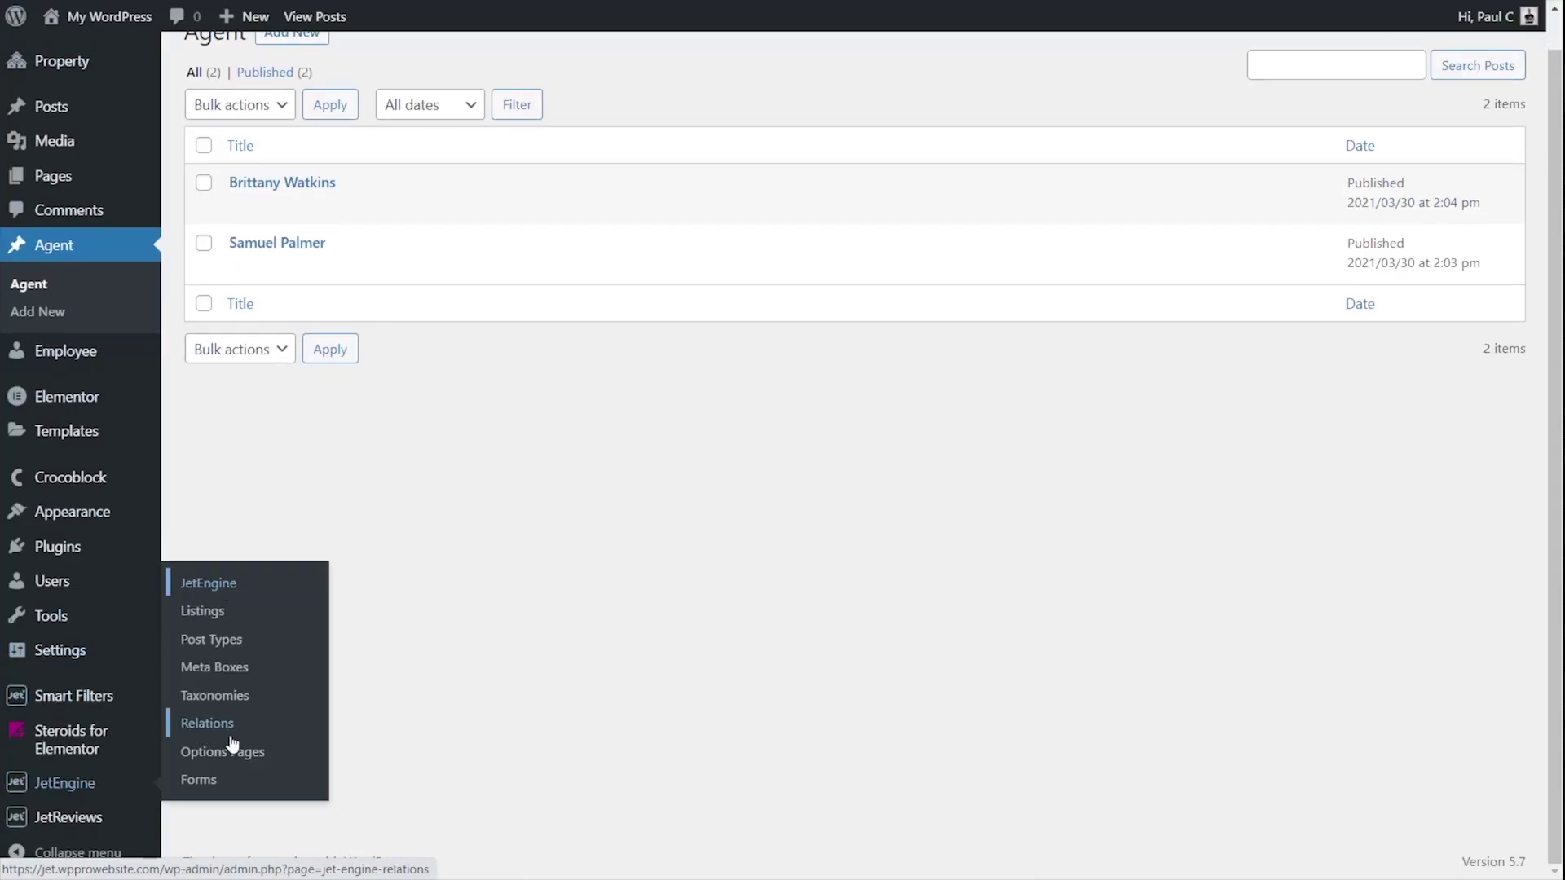
pyautogui.click(248, 279)
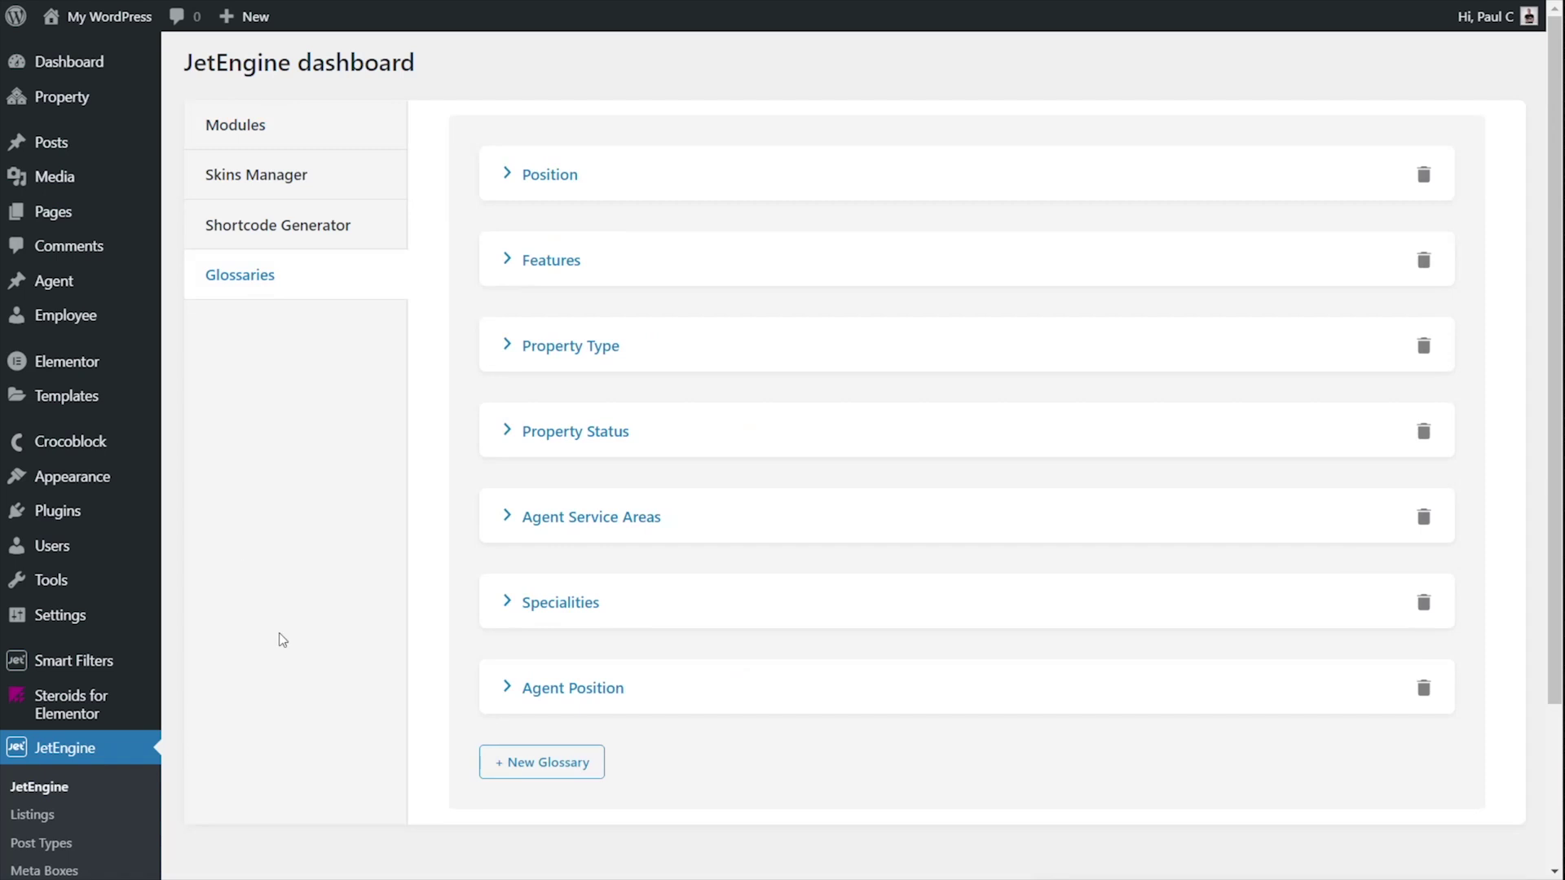
pyautogui.click(584, 694)
pyautogui.scroll(-1, 880, 698)
pyautogui.scroll(-6, 880, 698)
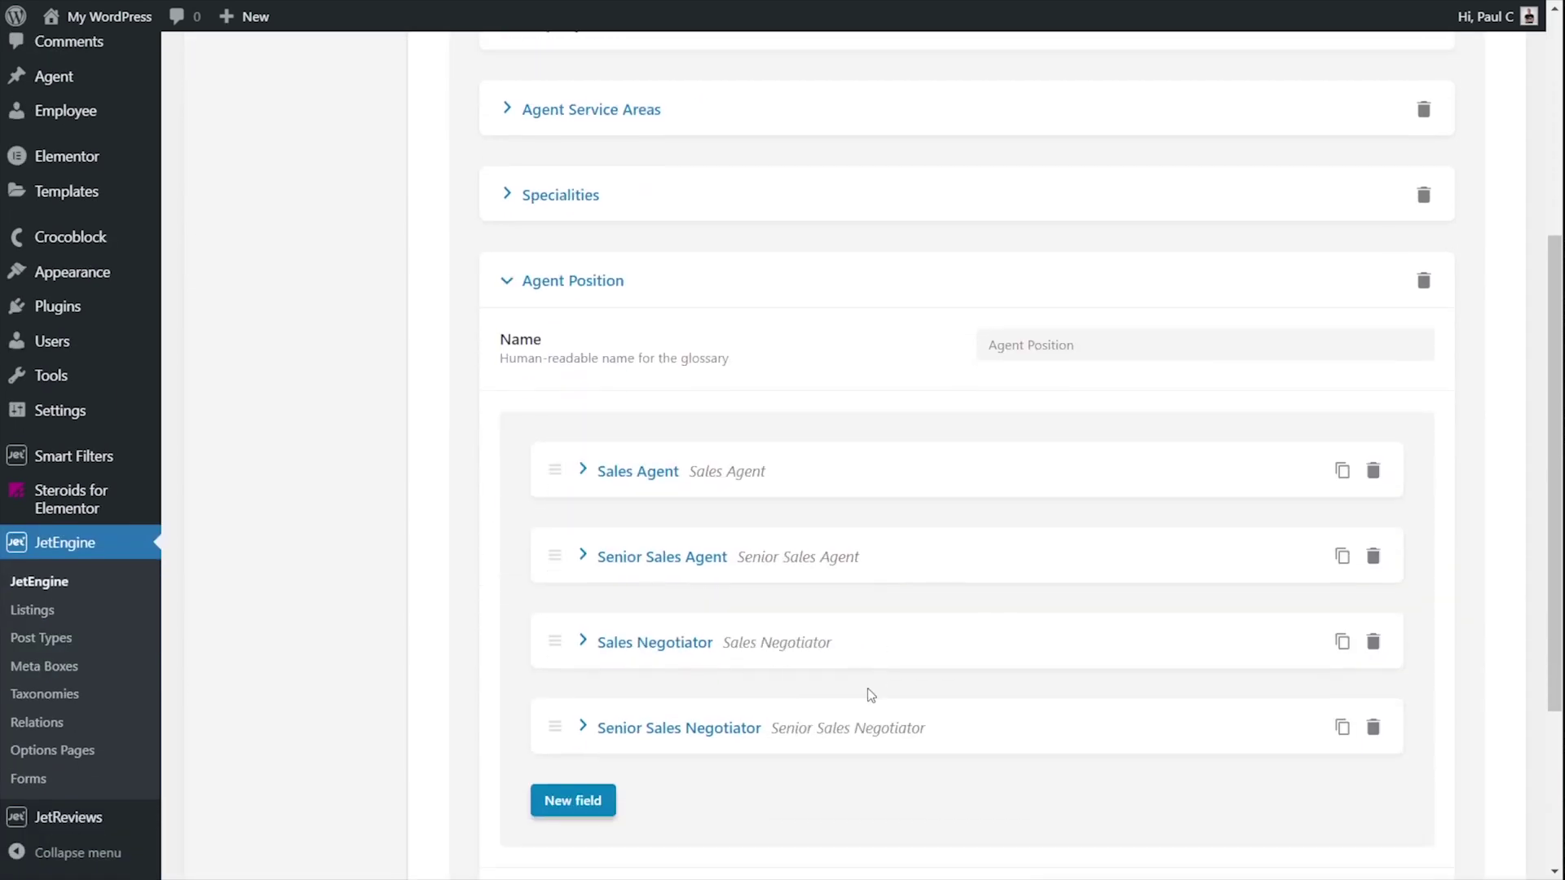
# Step: Add a field with both value and label "Client Manager" to the Agent Position glossary and save it
pyautogui.click(569, 596)
pyautogui.scroll(-1, 787, 636)
pyautogui.scroll(-5, 787, 636)
pyautogui.click(1002, 266)
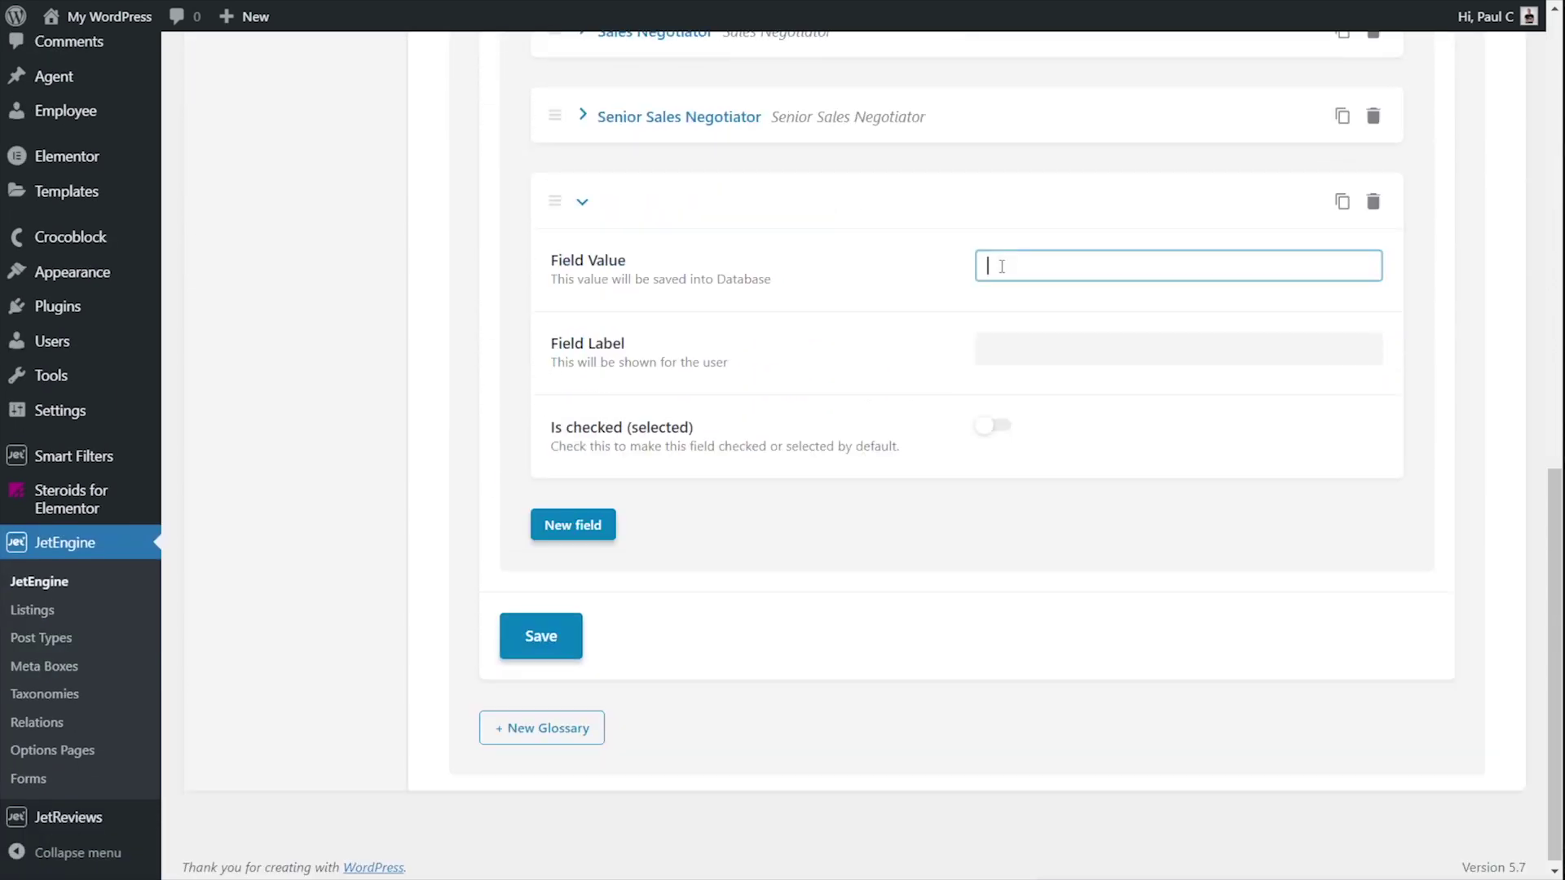
pyautogui.write('client Manager')
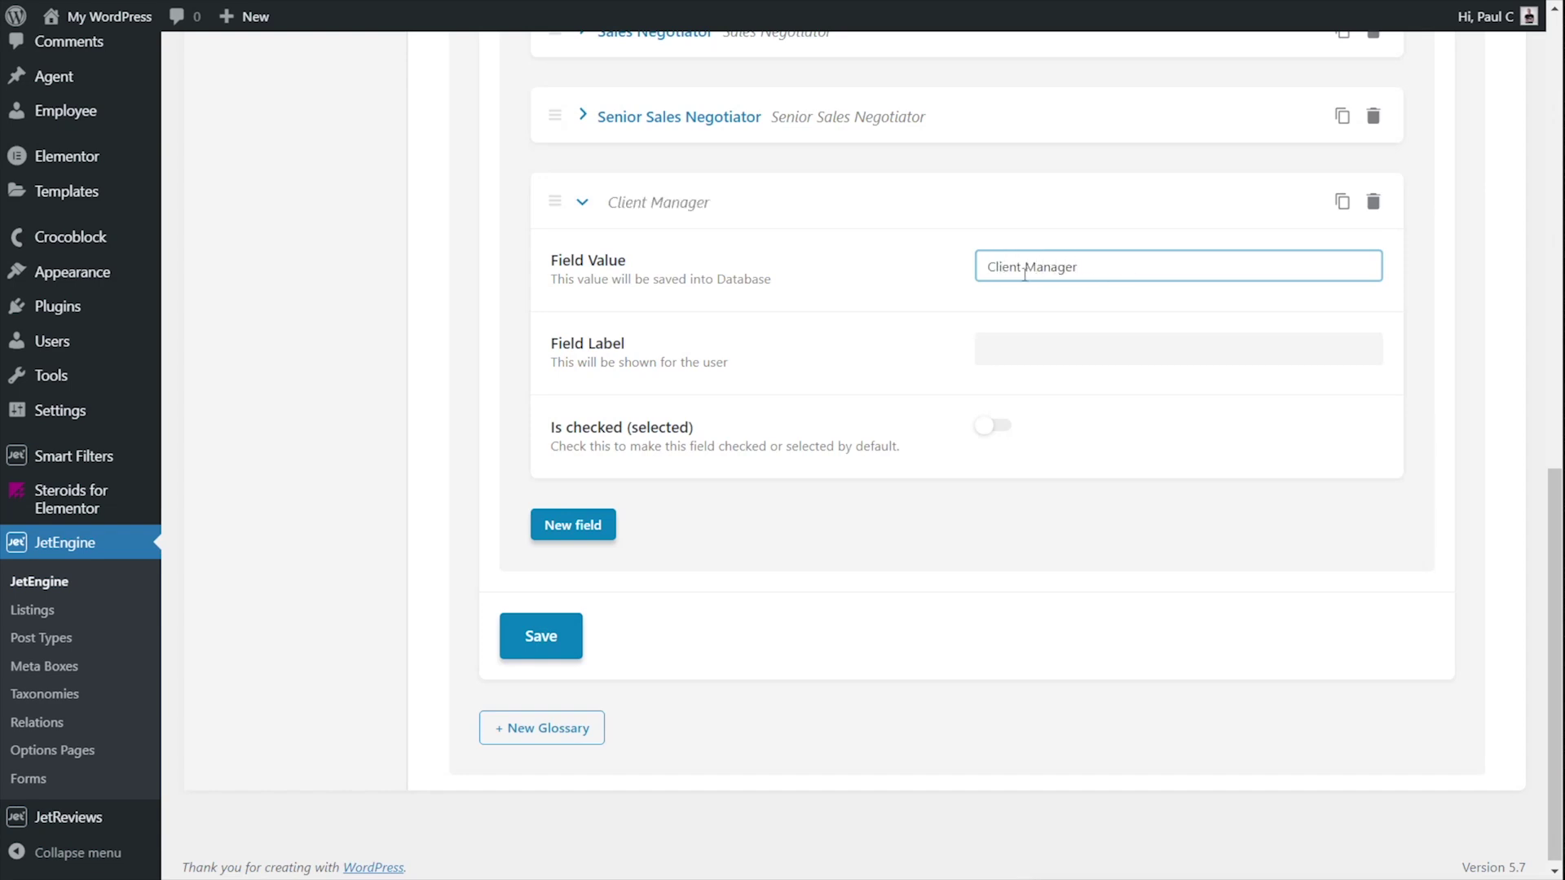
pyautogui.moveTo(1078, 269); pyautogui.dragTo(964, 281)
pyautogui.hotkey('ctrl', 'c')
pyautogui.click(1111, 349)
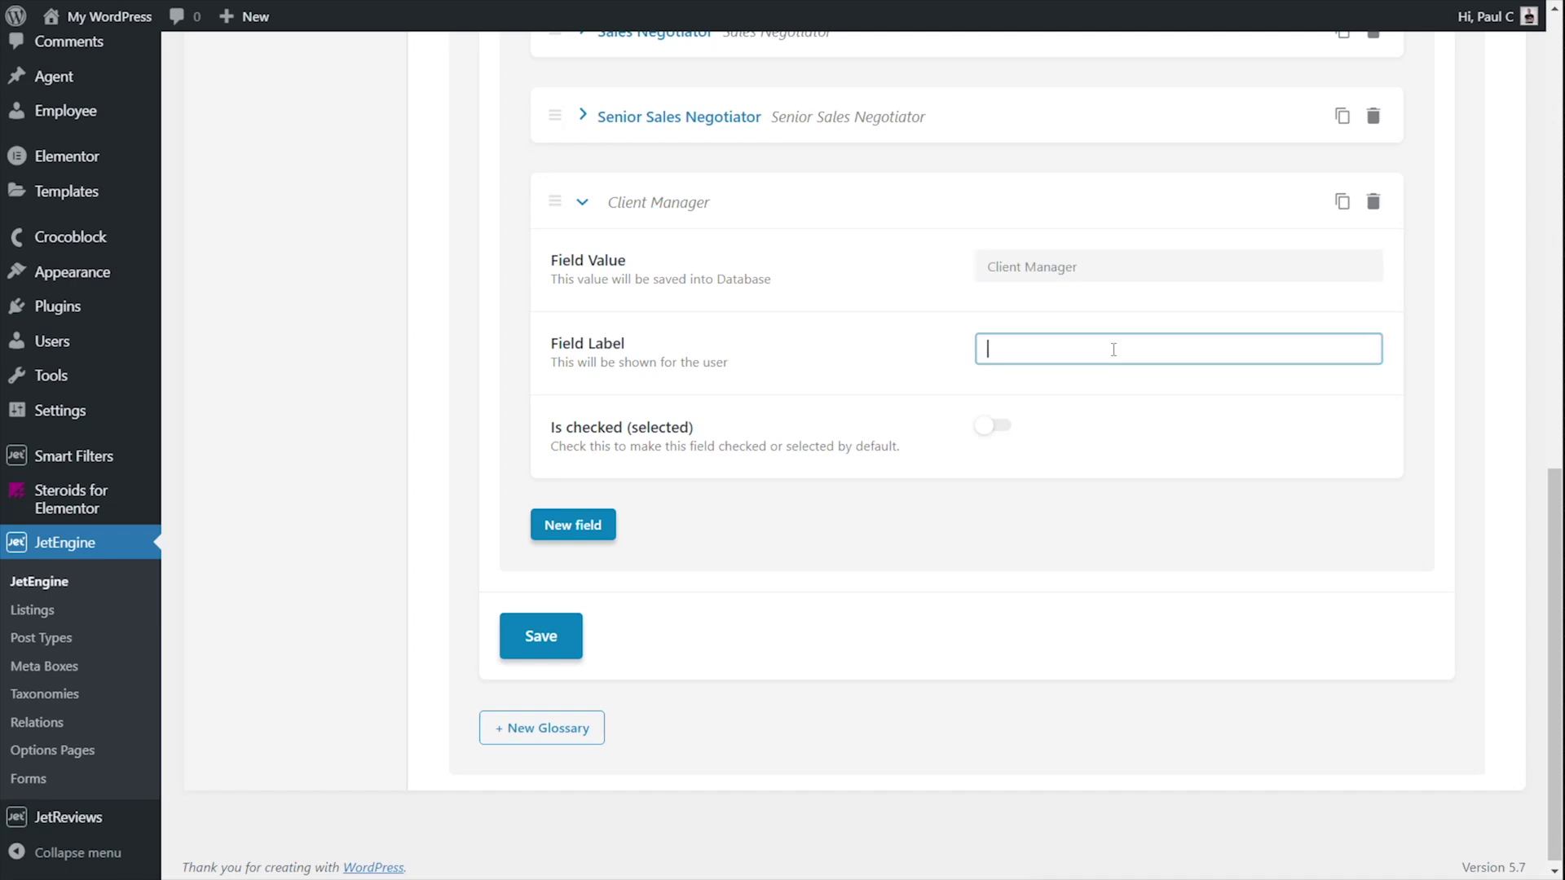
pyautogui.hotkey('ctrl', 'v')
pyautogui.click(540, 636)
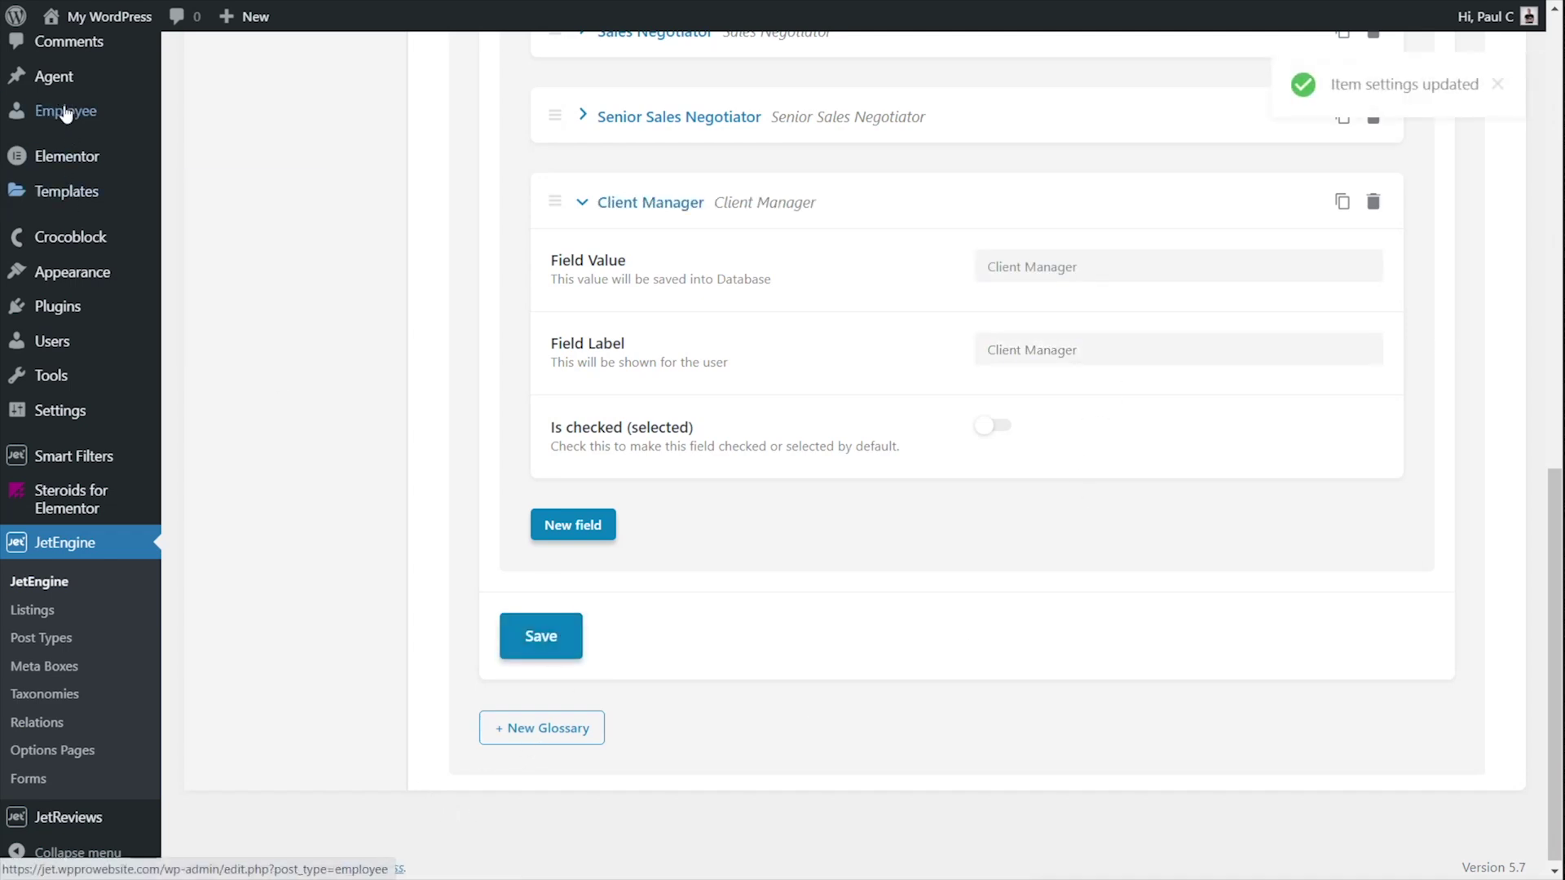
# Step: Return to the list of Agent posts and open the first agent at the Agent Position field
pyautogui.moveTo(55, 76)
pyautogui.click(204, 107)
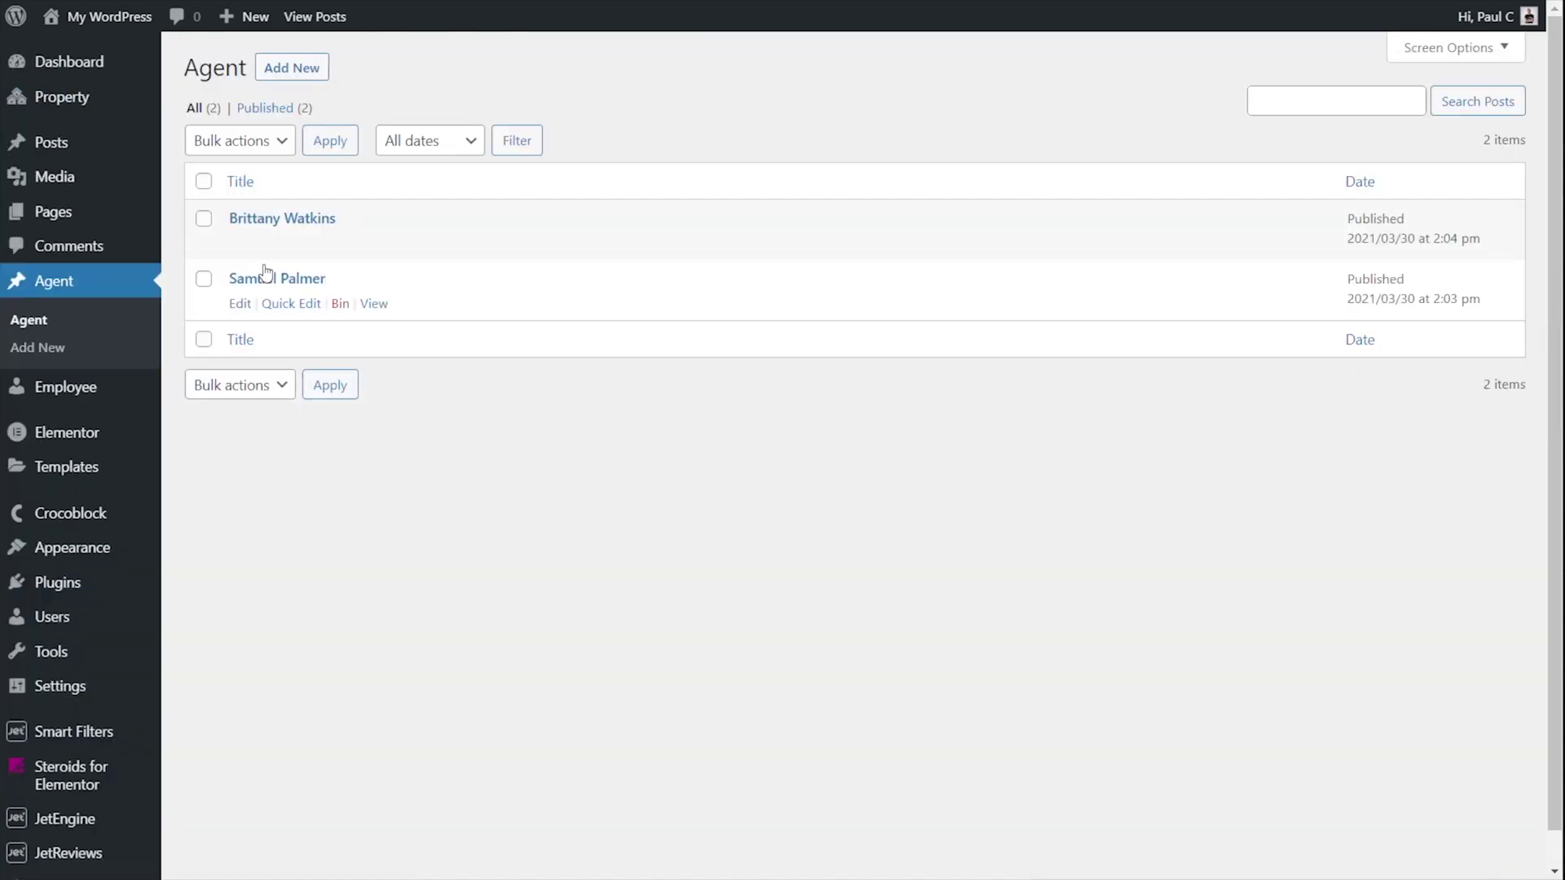
pyautogui.click(273, 219)
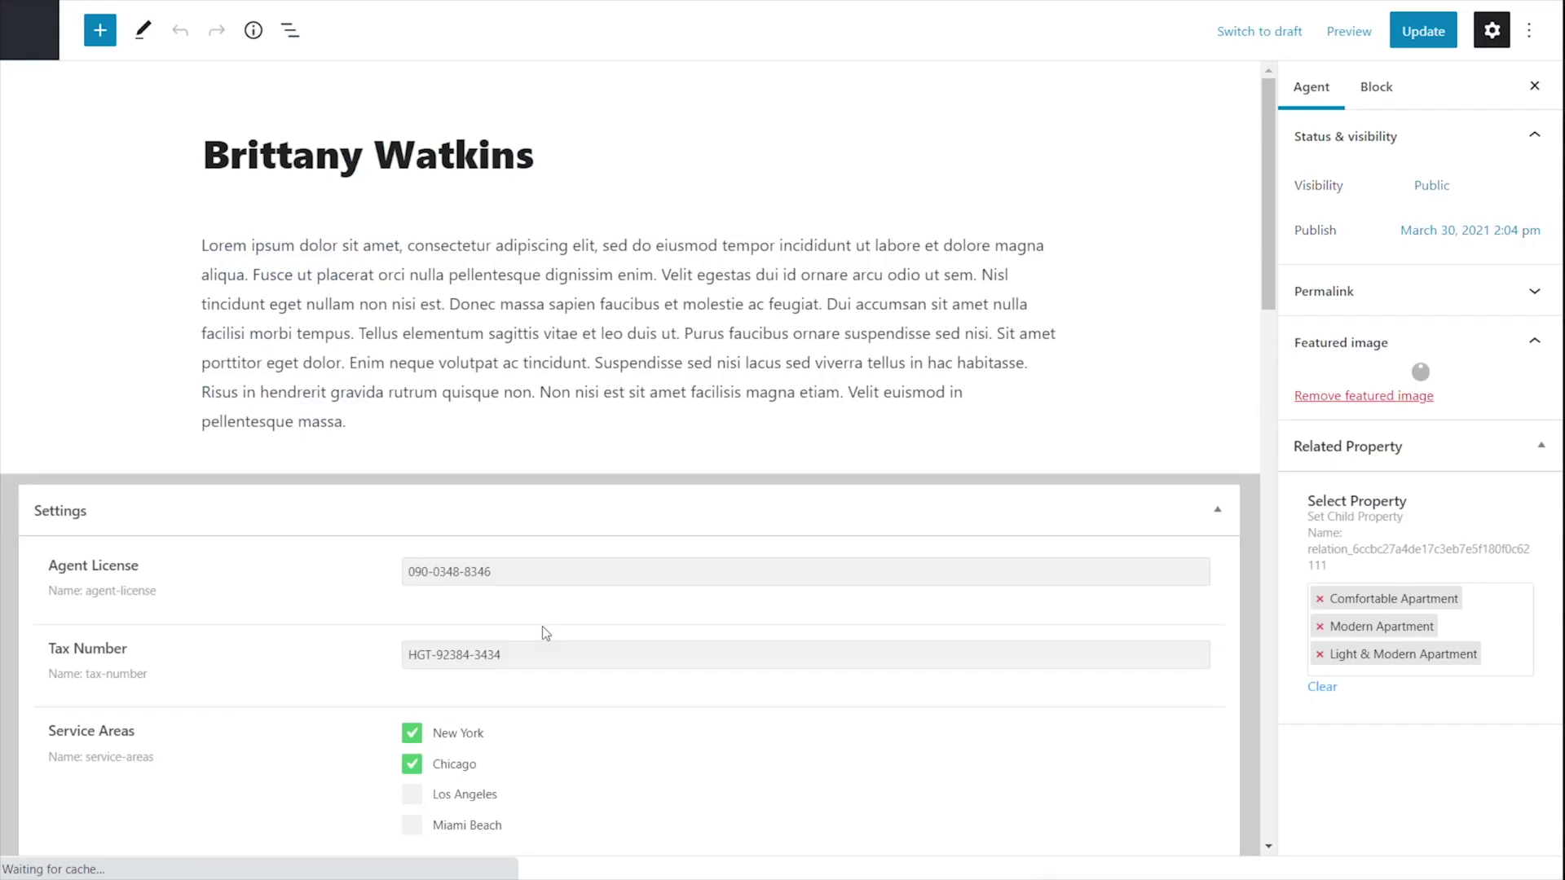
pyautogui.scroll(-10, 541, 626)
# Step: Set the first agent's Agent Position to Senior Sales Negotiator and update the post
pyautogui.click(441, 460)
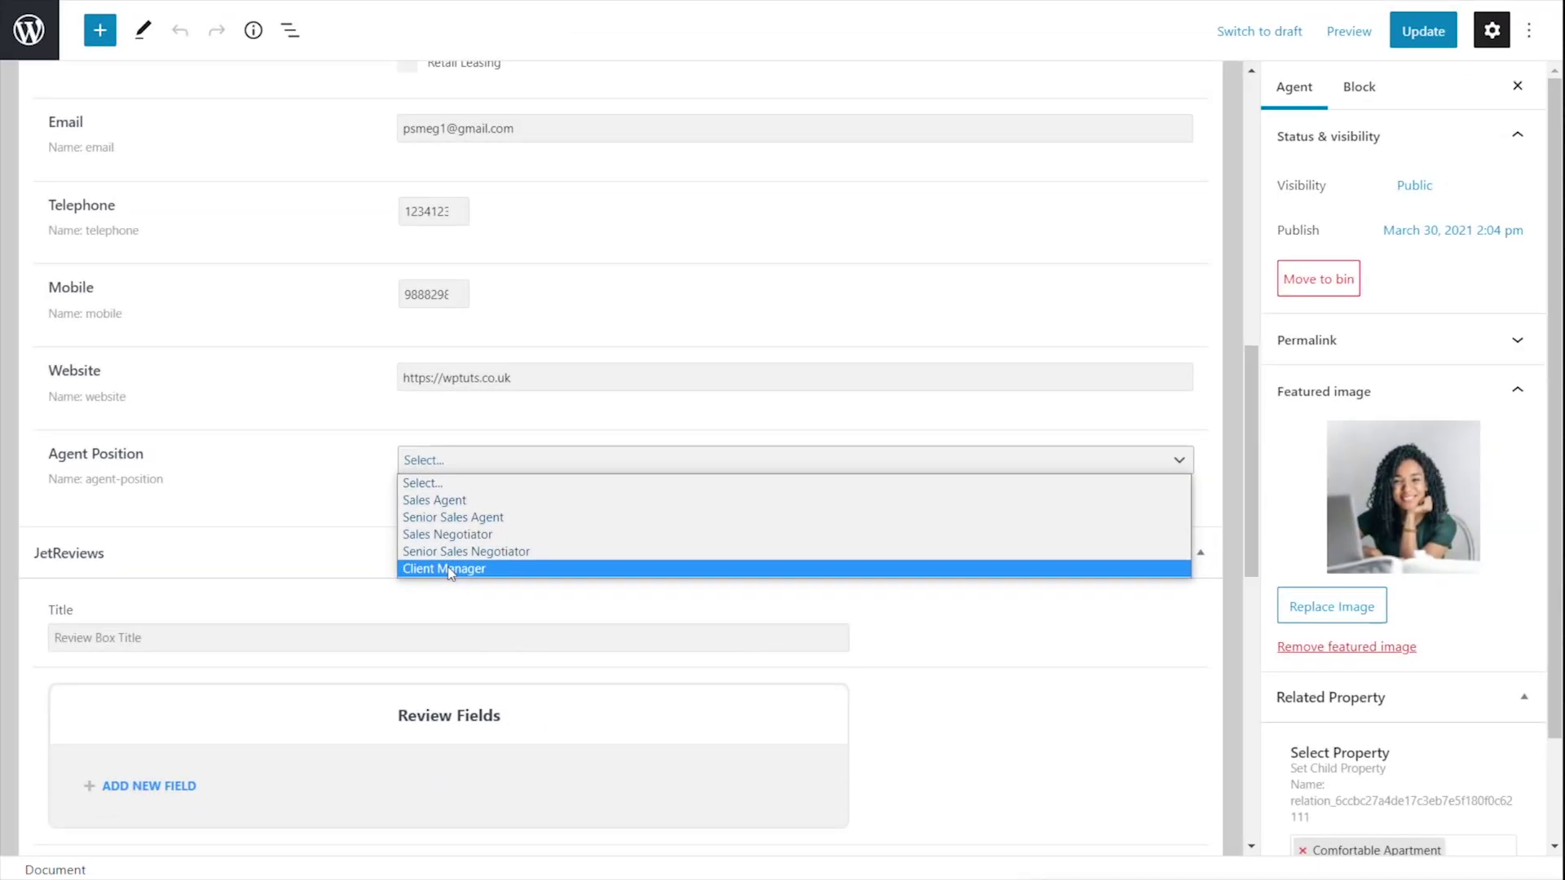
pyautogui.click(603, 594)
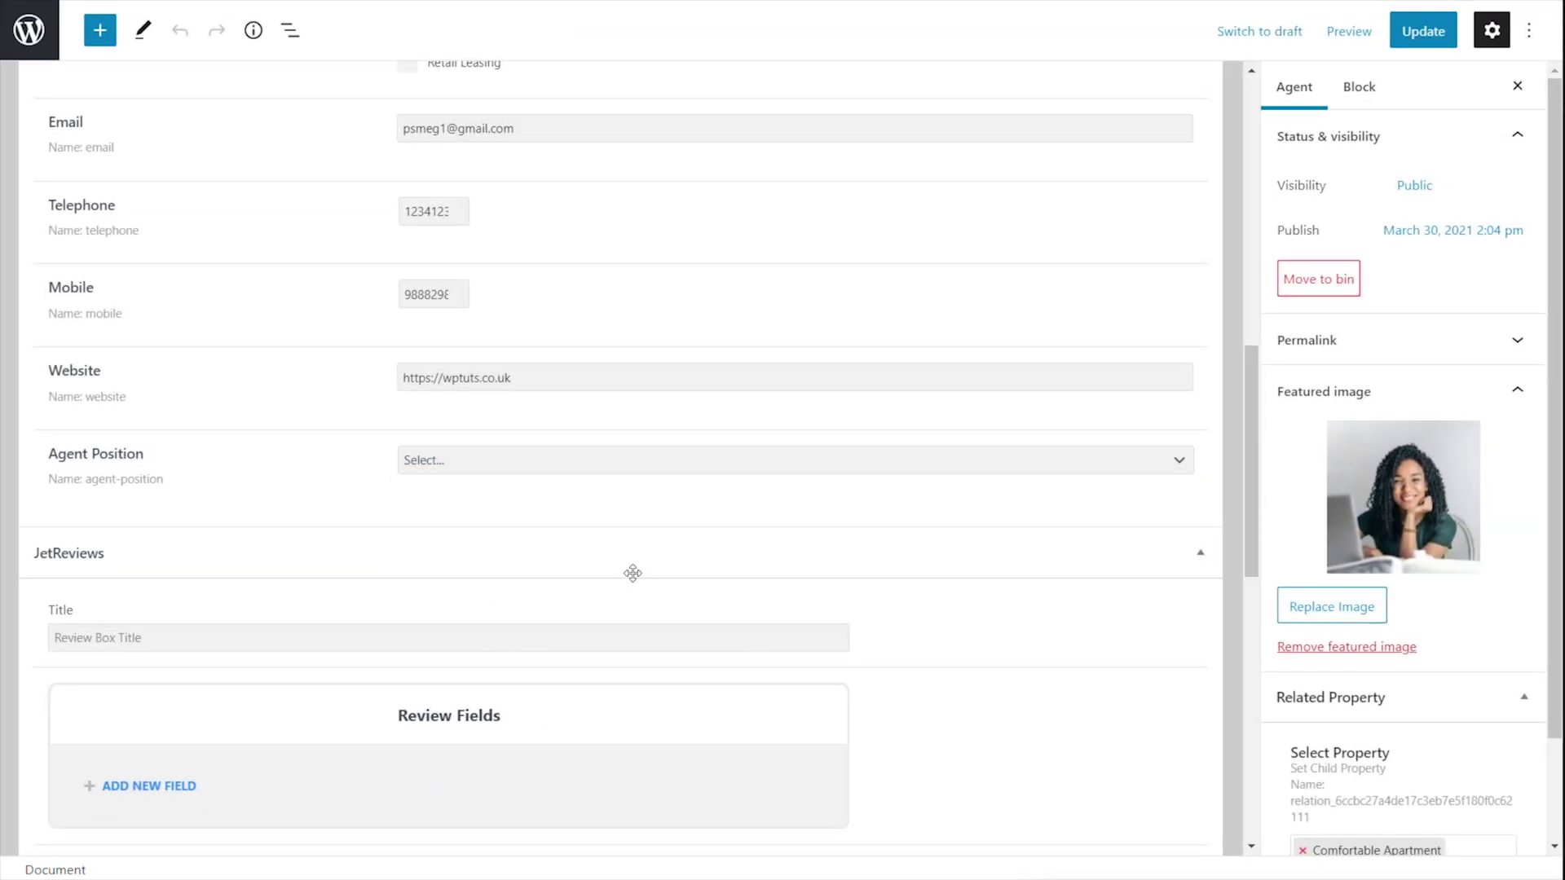
pyautogui.click(518, 460)
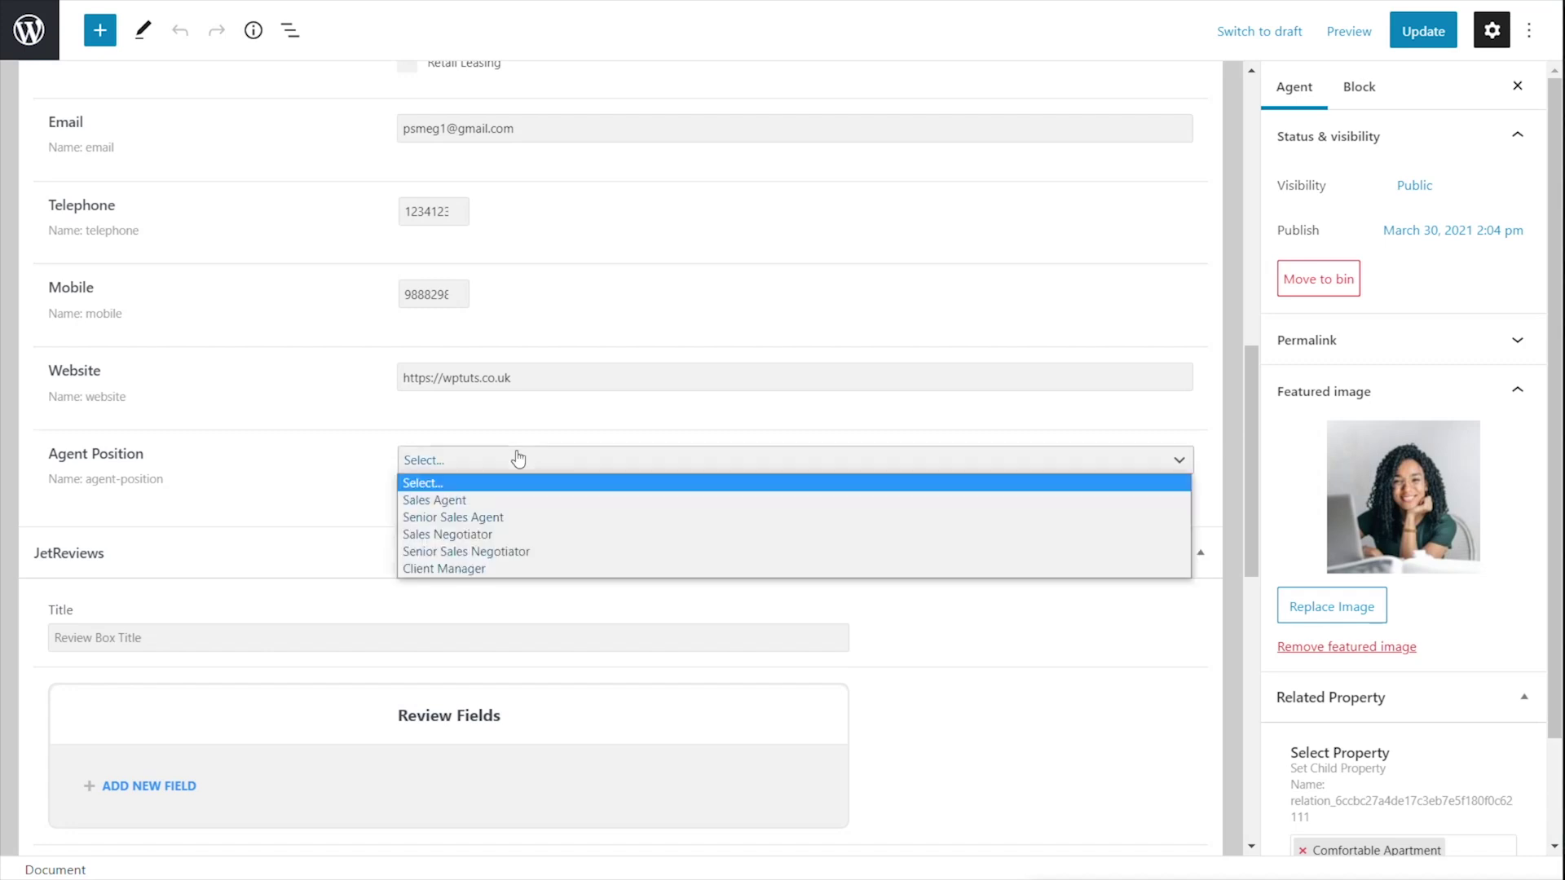
pyautogui.click(497, 548)
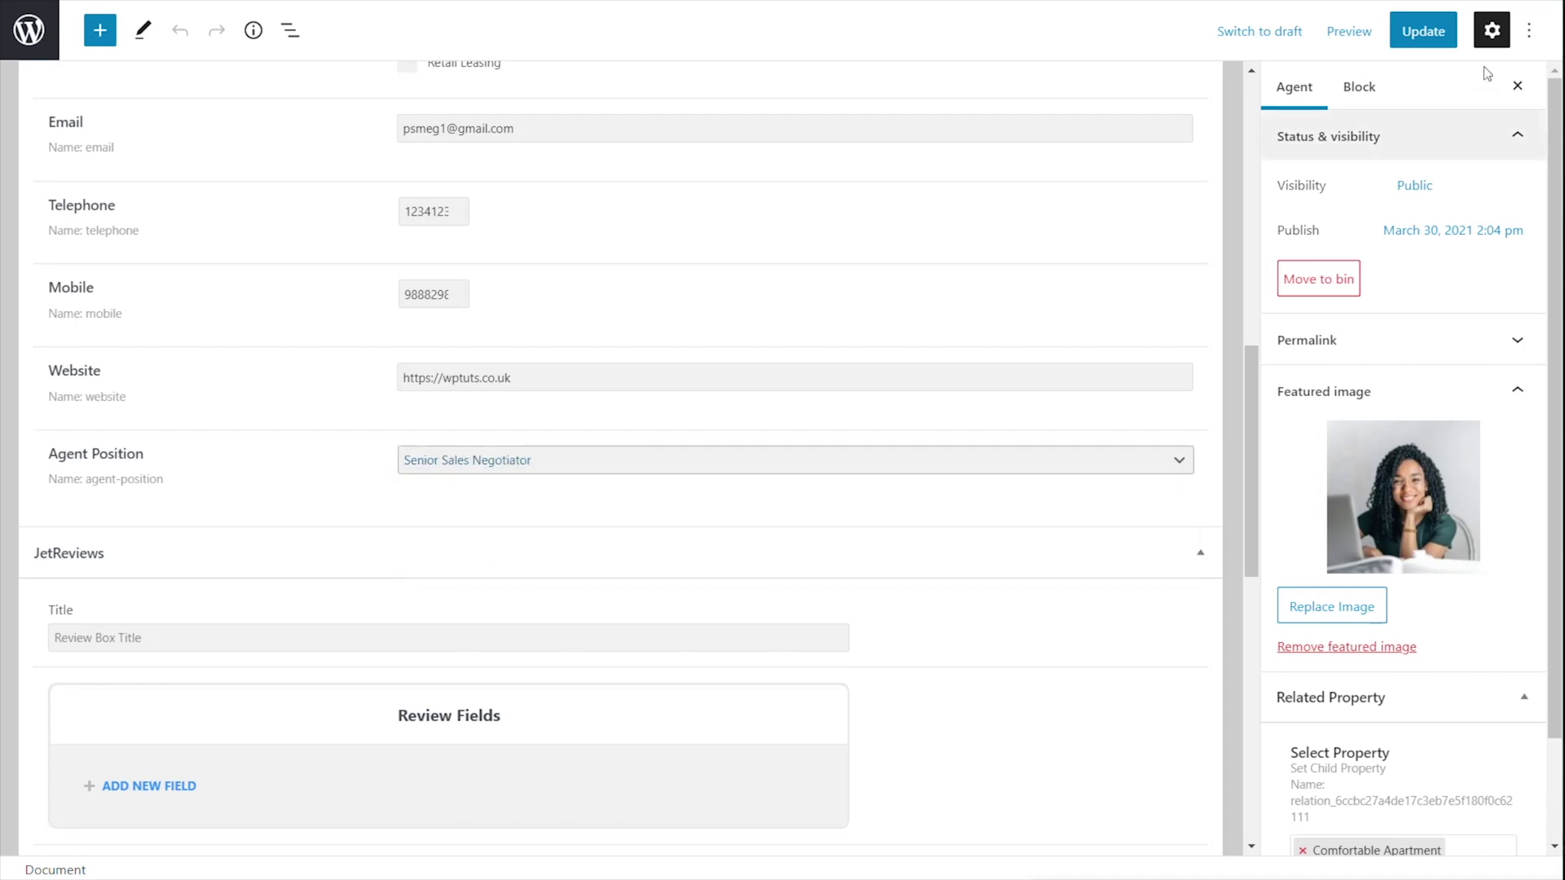
pyautogui.click(1424, 31)
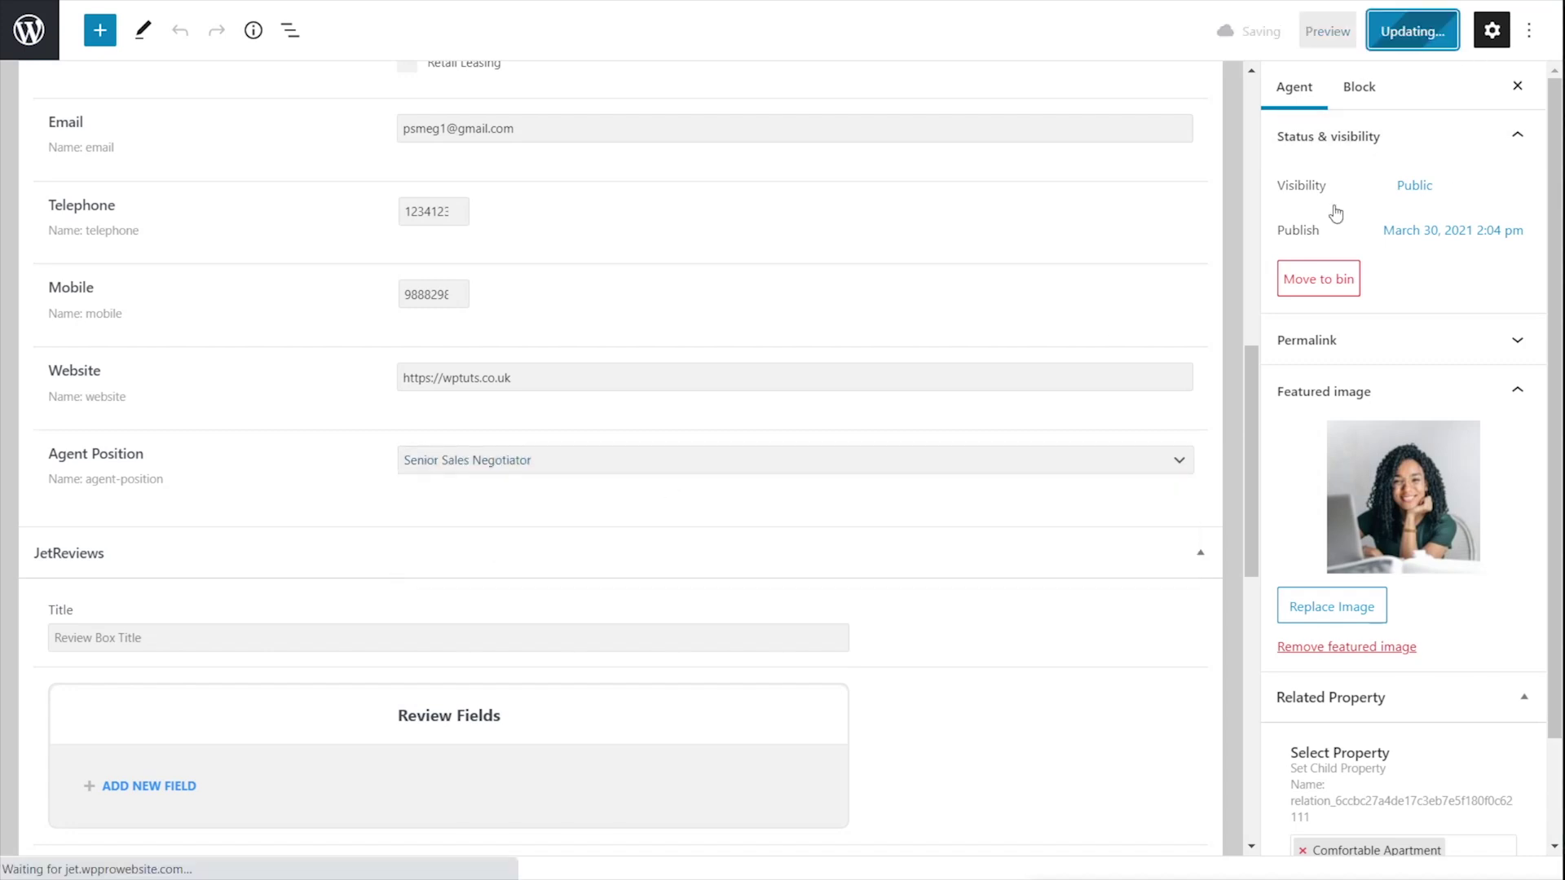
# Step: Open the second agent in the Agent list, set its Agent Position to Senior Sales Agent and update the post
pyautogui.click(22, 33)
pyautogui.click(277, 279)
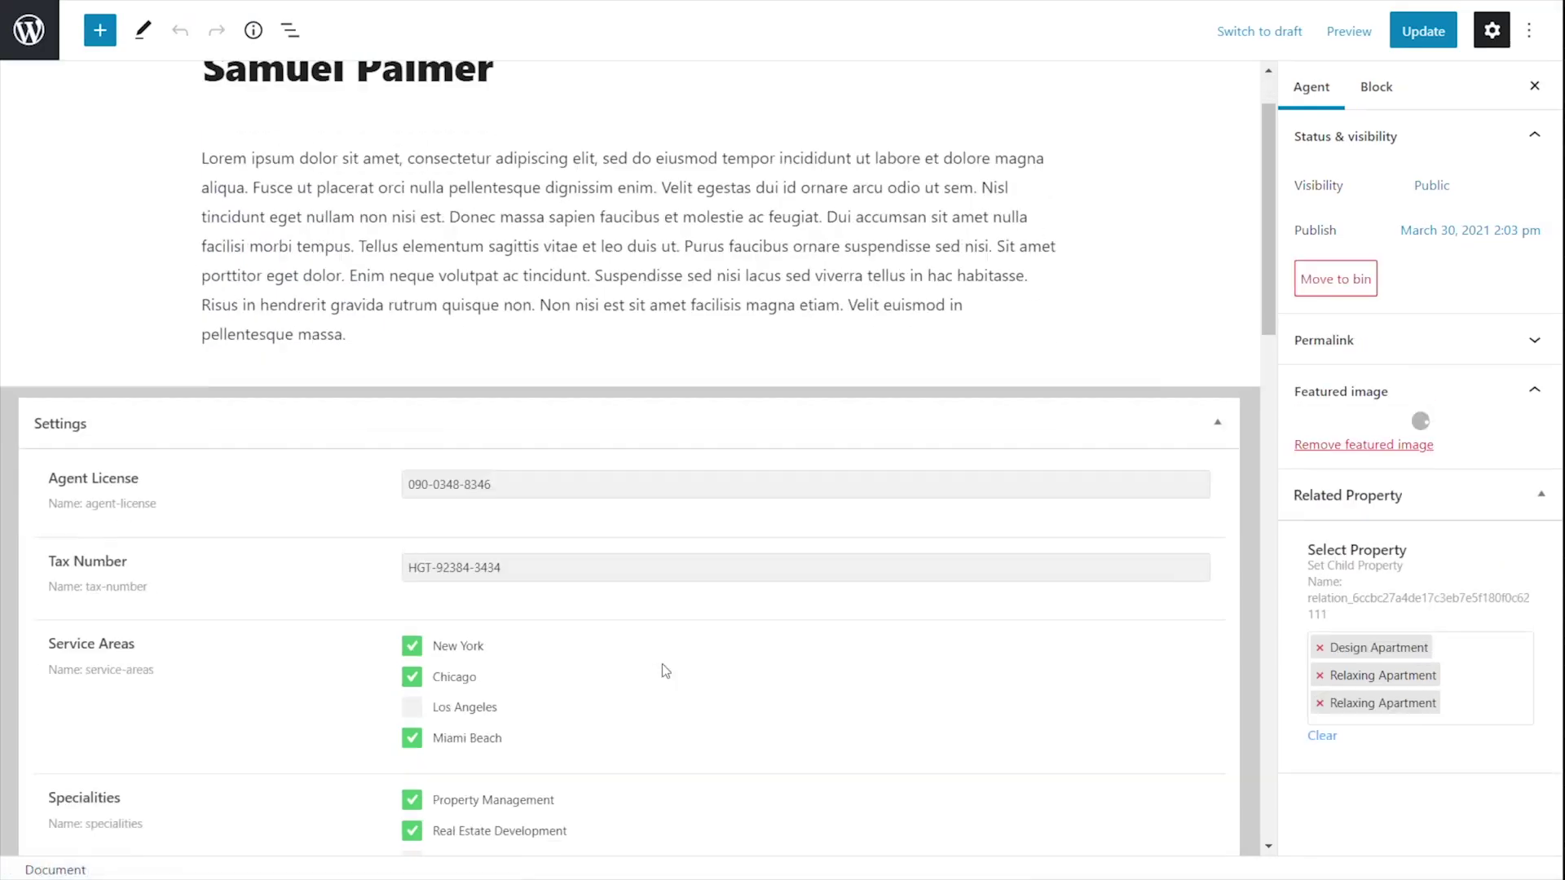
pyautogui.scroll(-6, 662, 664)
pyautogui.scroll(-2, 577, 660)
pyautogui.click(514, 662)
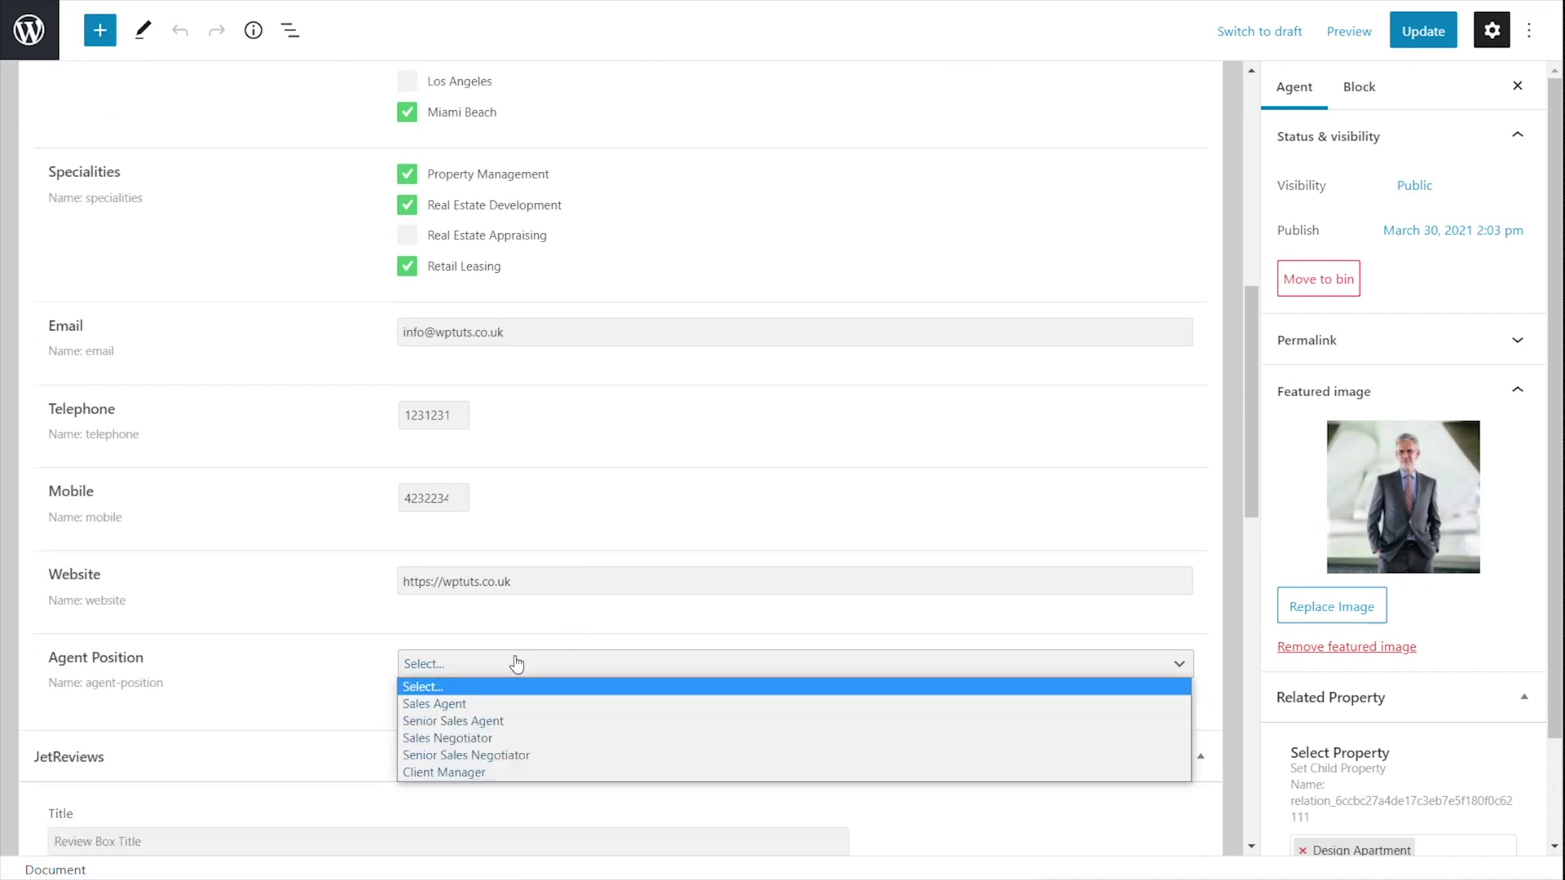
pyautogui.click(501, 721)
pyautogui.click(1423, 37)
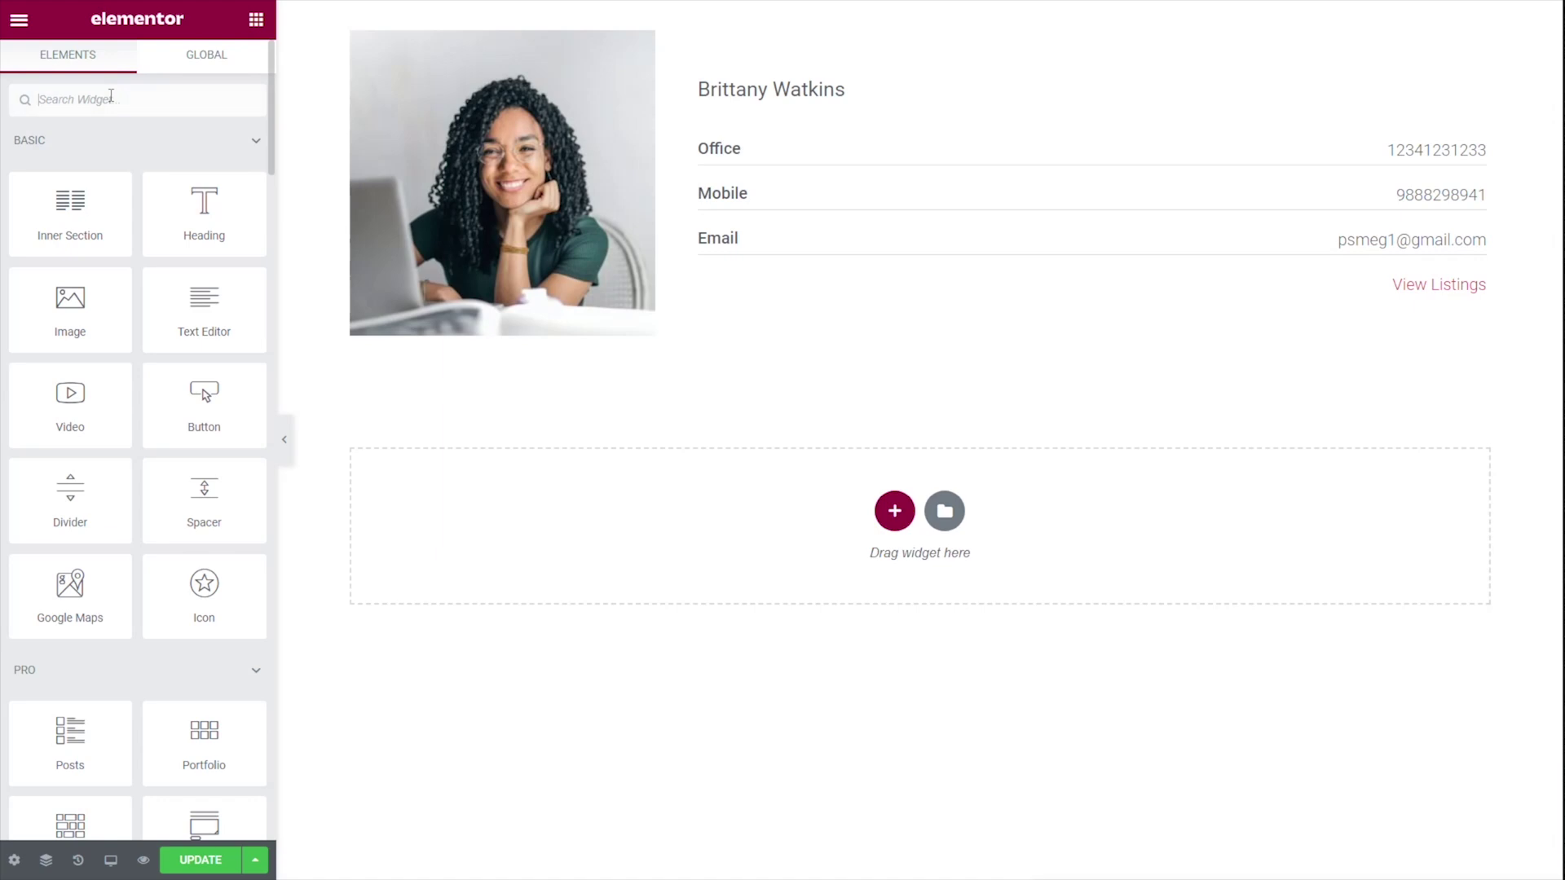
# Step: In the Elementor agent template, add a Dynamic Field widget between the agent's name and the Office row
pyautogui.write('dynam')
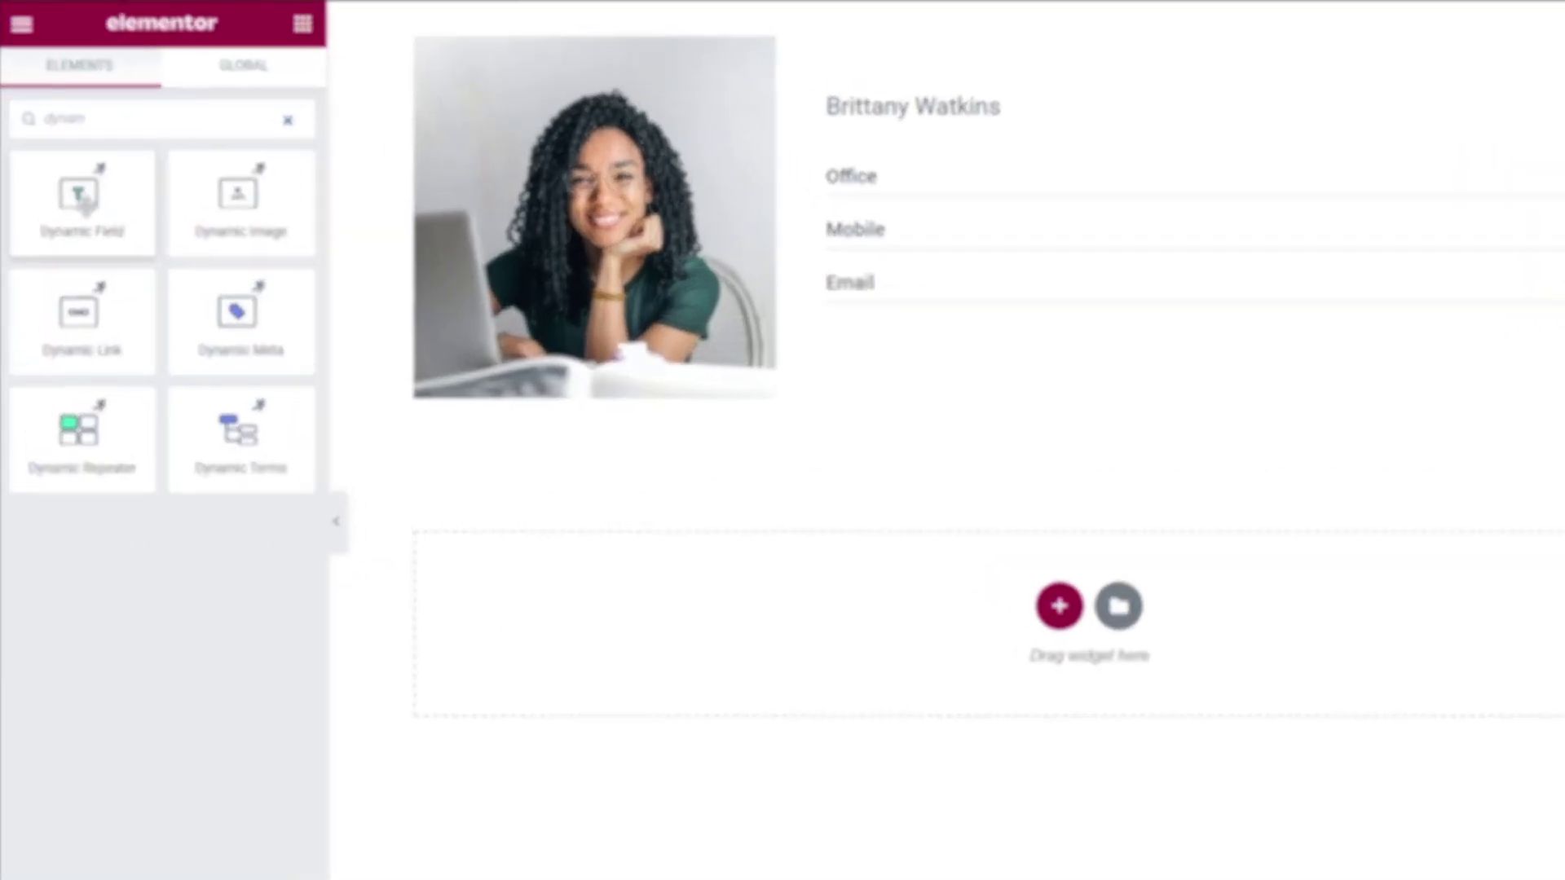
pyautogui.moveTo(70, 161); pyautogui.dragTo(846, 121)
pyautogui.moveTo(1142, 166)
pyautogui.mouseDown()
pyautogui.moveTo(1170, 130)
pyautogui.moveTo(1165, 147)
pyautogui.mouseUp()
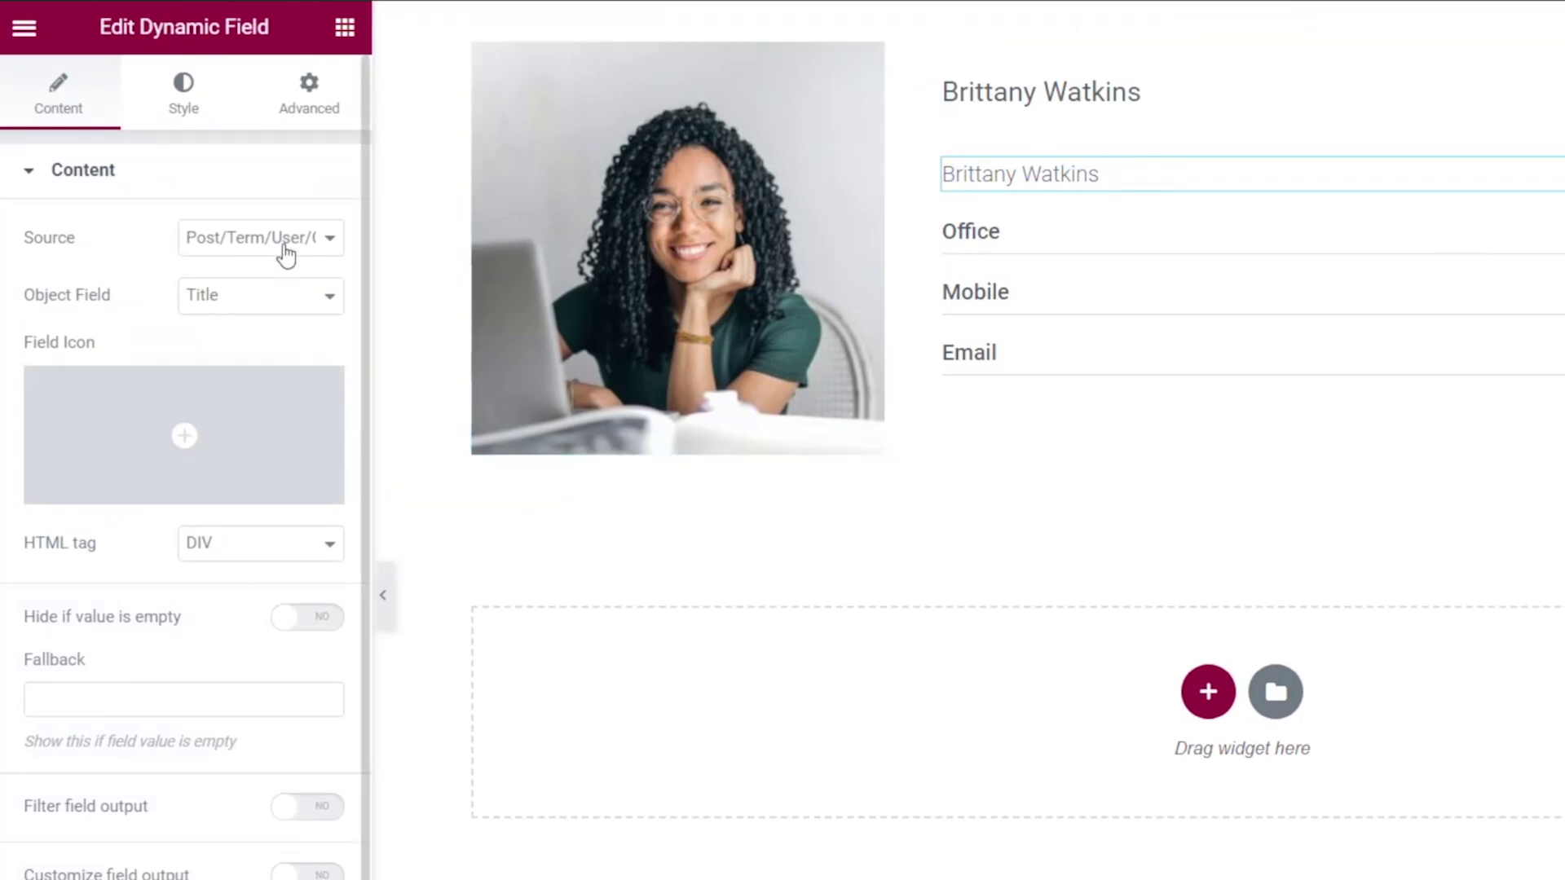
# Step: Set the new dynamic field's source to Meta Data and its meta field to Agent Position
pyautogui.click(232, 243)
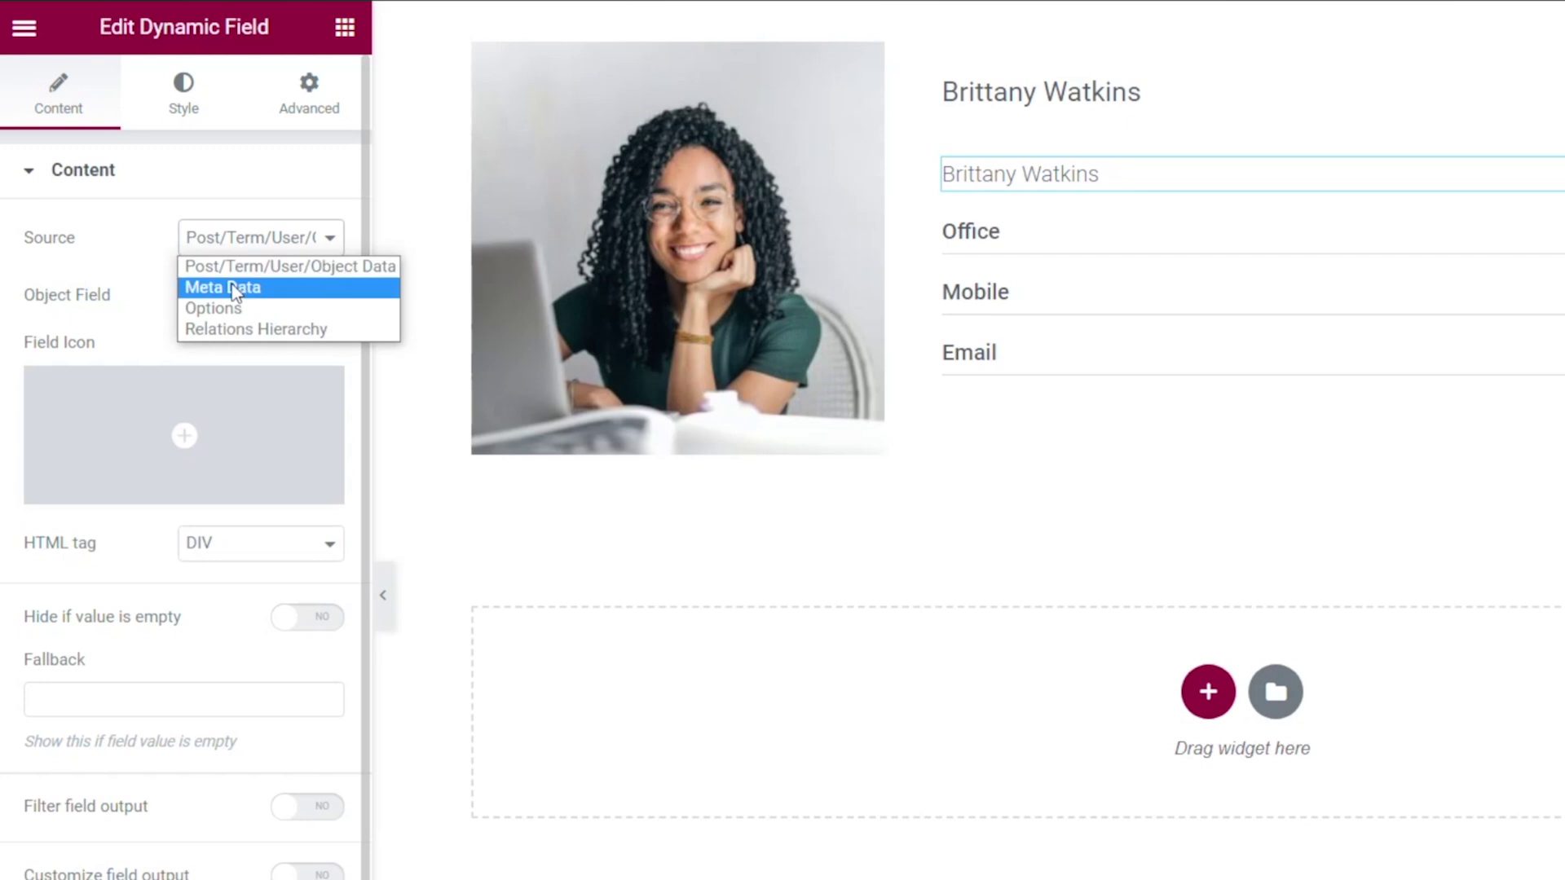
pyautogui.click(236, 288)
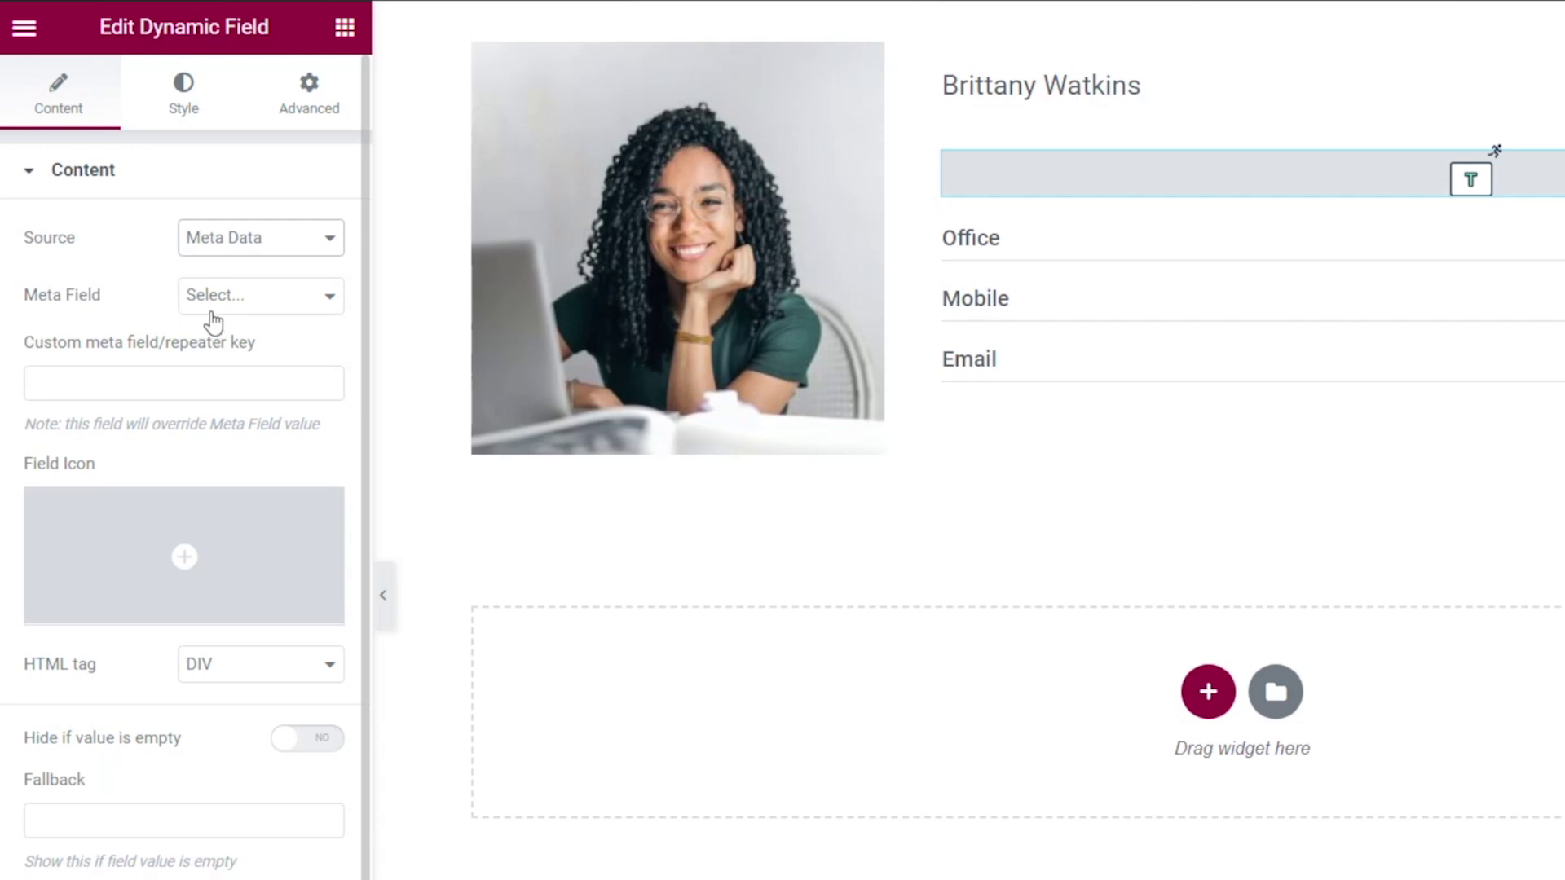
pyautogui.click(250, 308)
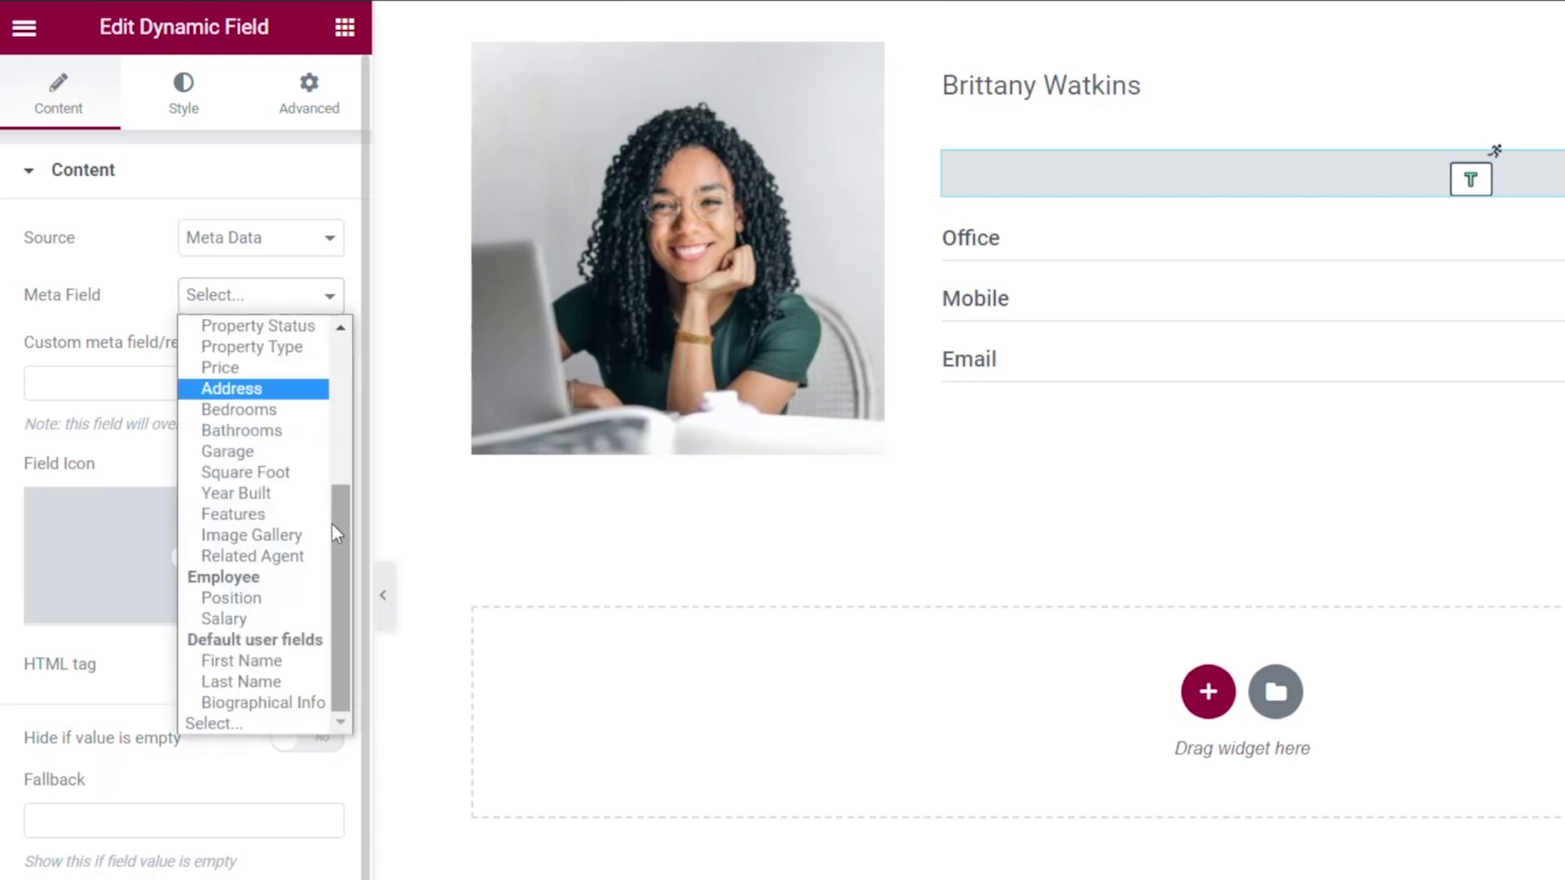
pyautogui.moveTo(349, 531); pyautogui.dragTo(341, 370)
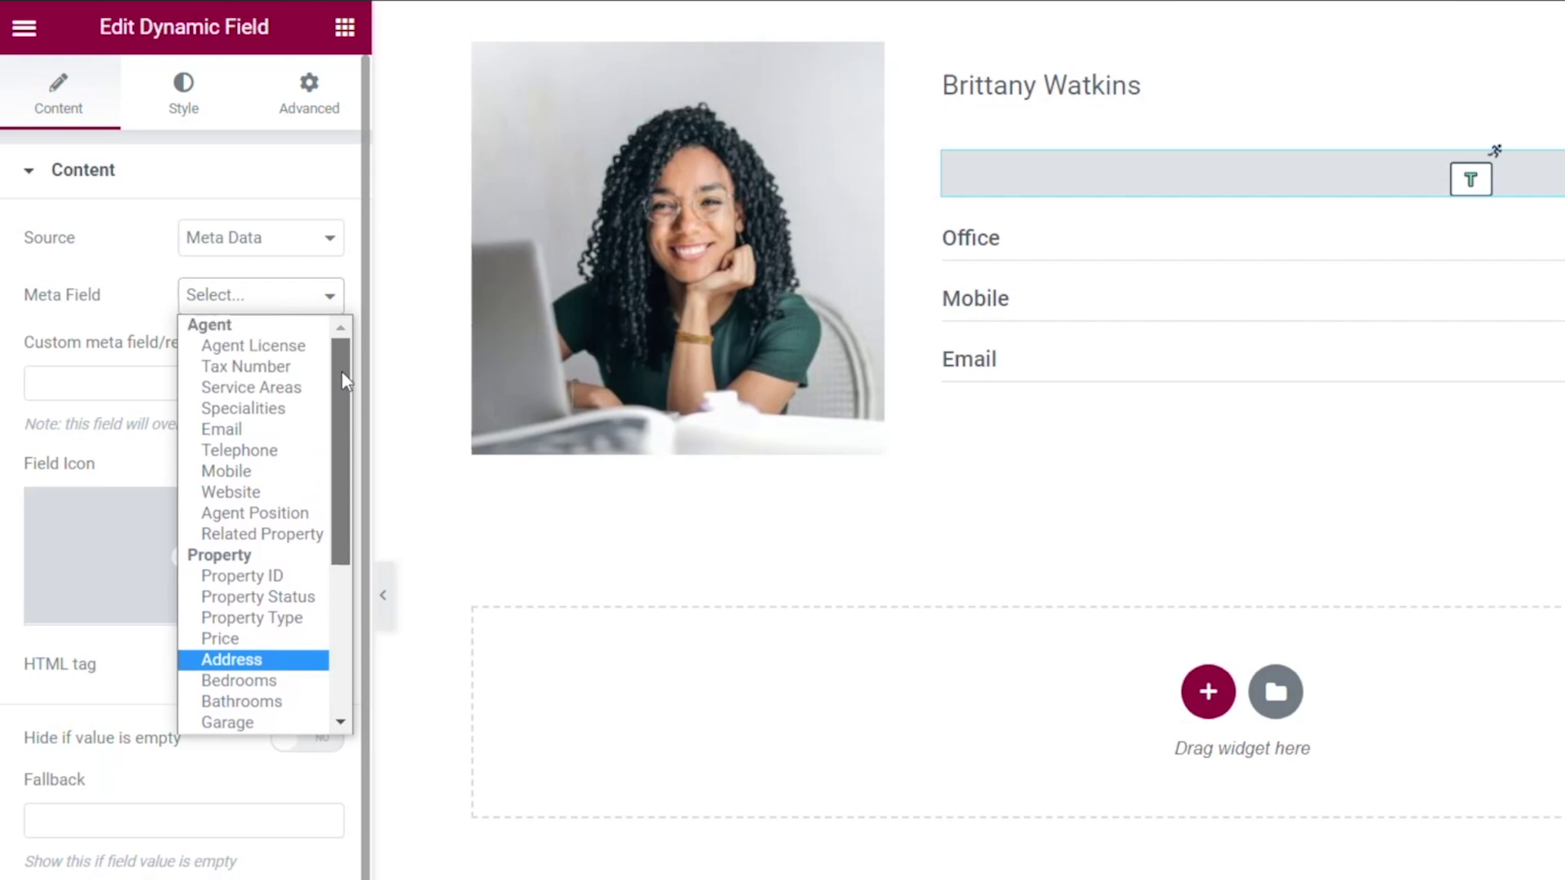
pyautogui.click(247, 514)
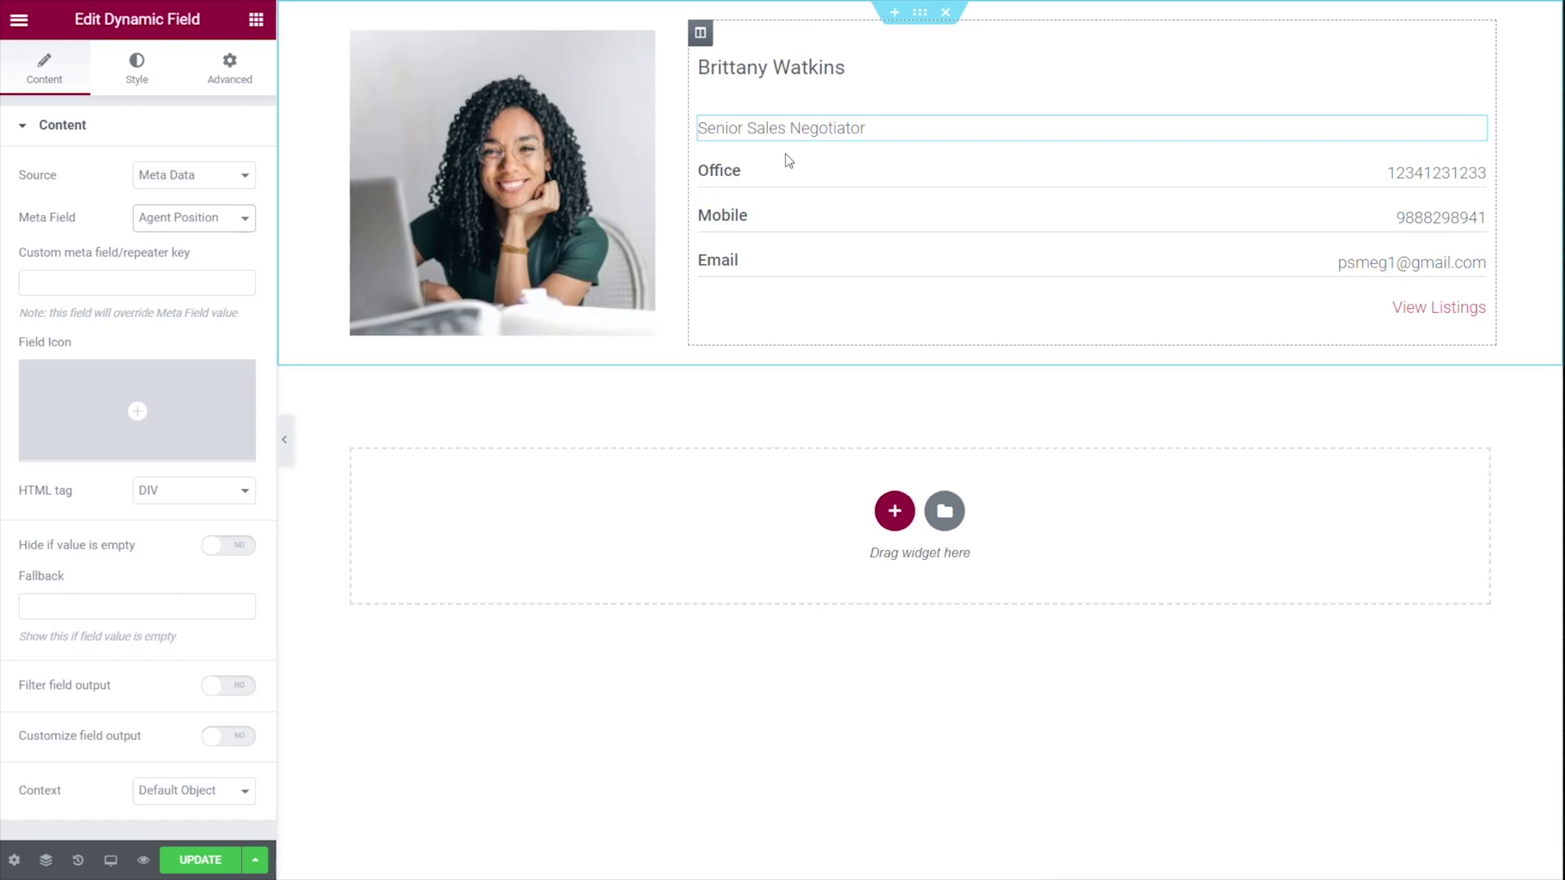
# Step: Duplicate the Agent Position dynamic field and set the copy's meta field to Service Areas
pyautogui.rightClick(1477, 128)
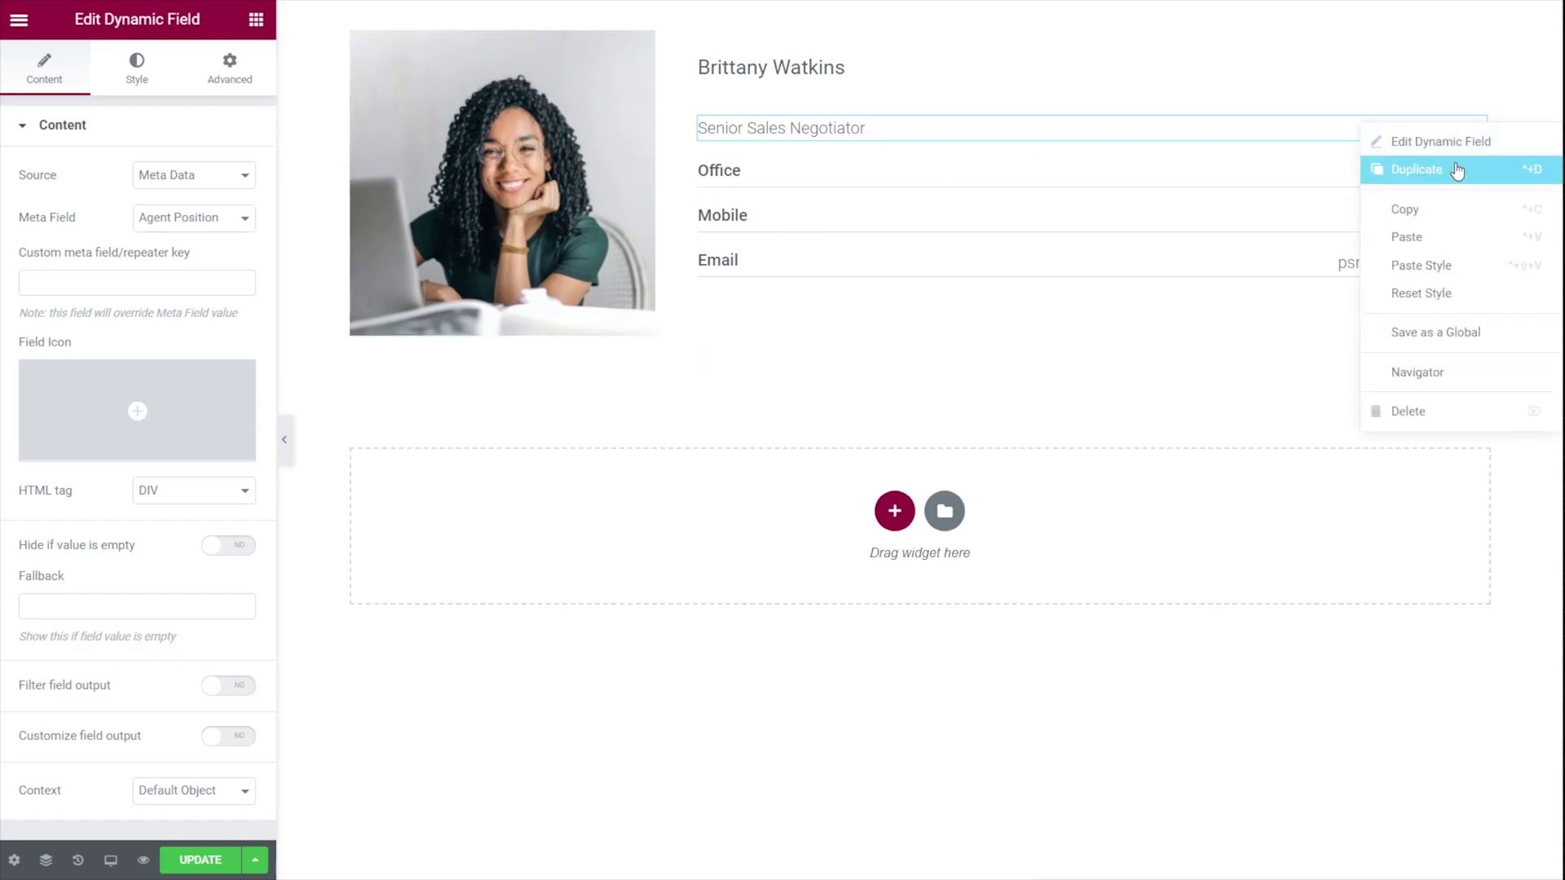
pyautogui.click(1456, 168)
pyautogui.click(1476, 158)
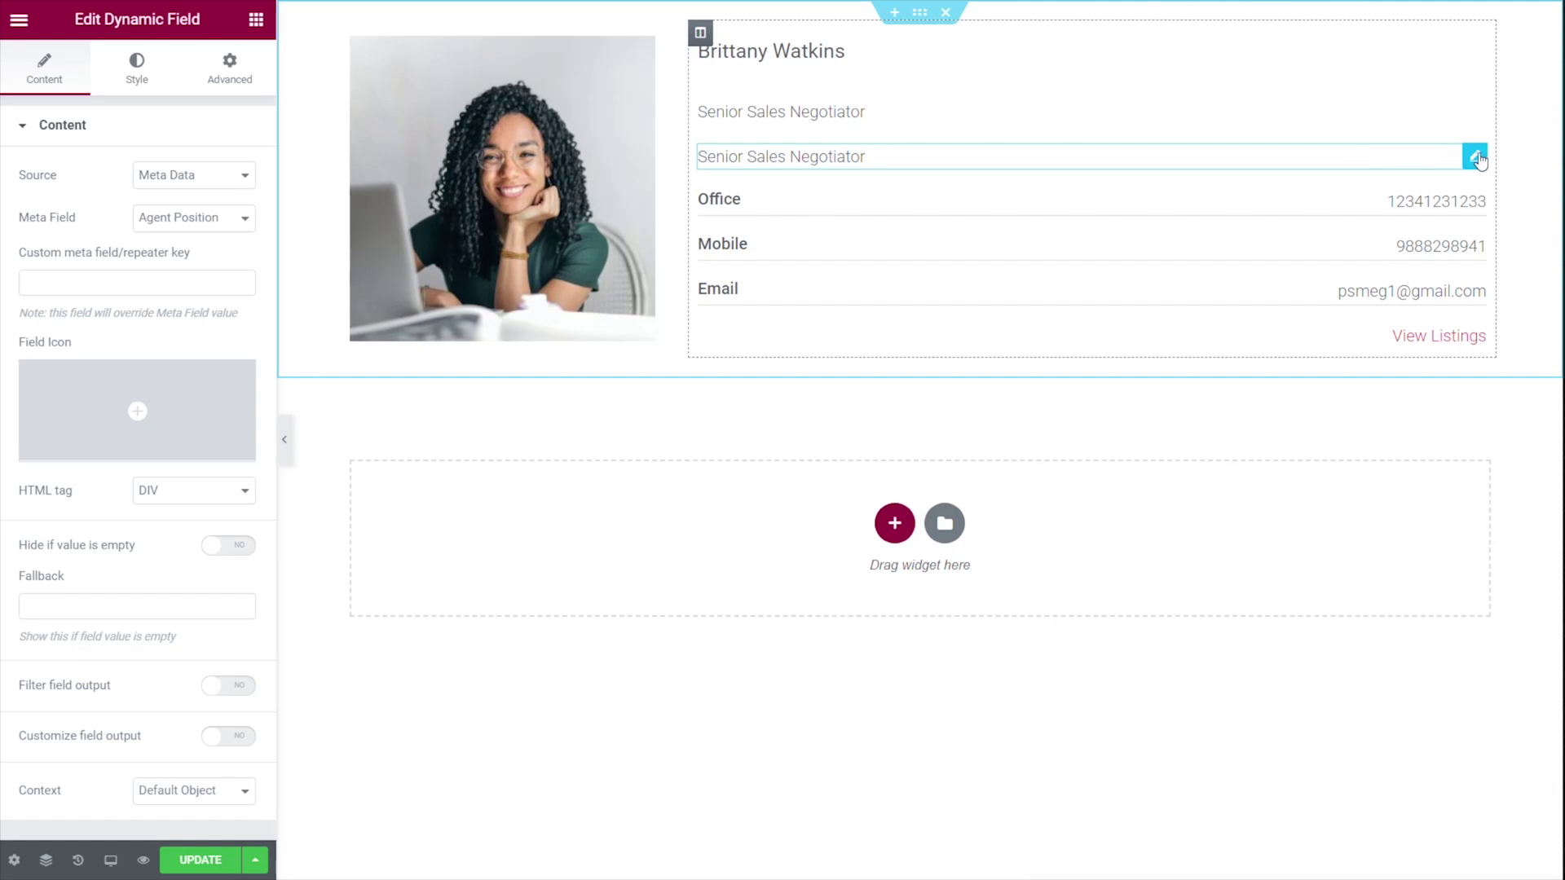
pyautogui.click(190, 220)
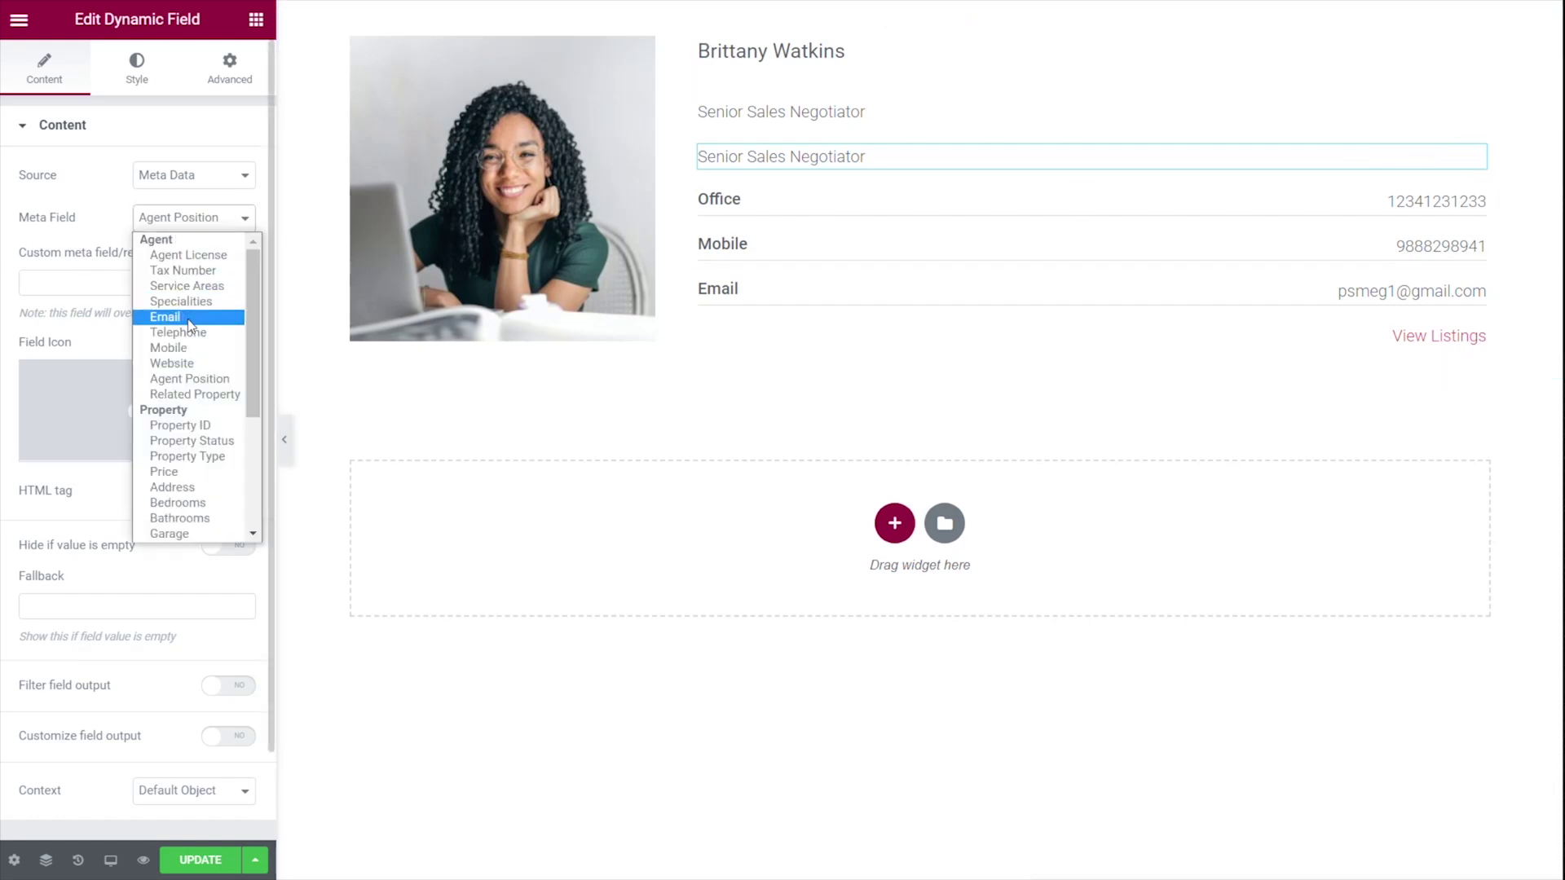
pyautogui.click(186, 285)
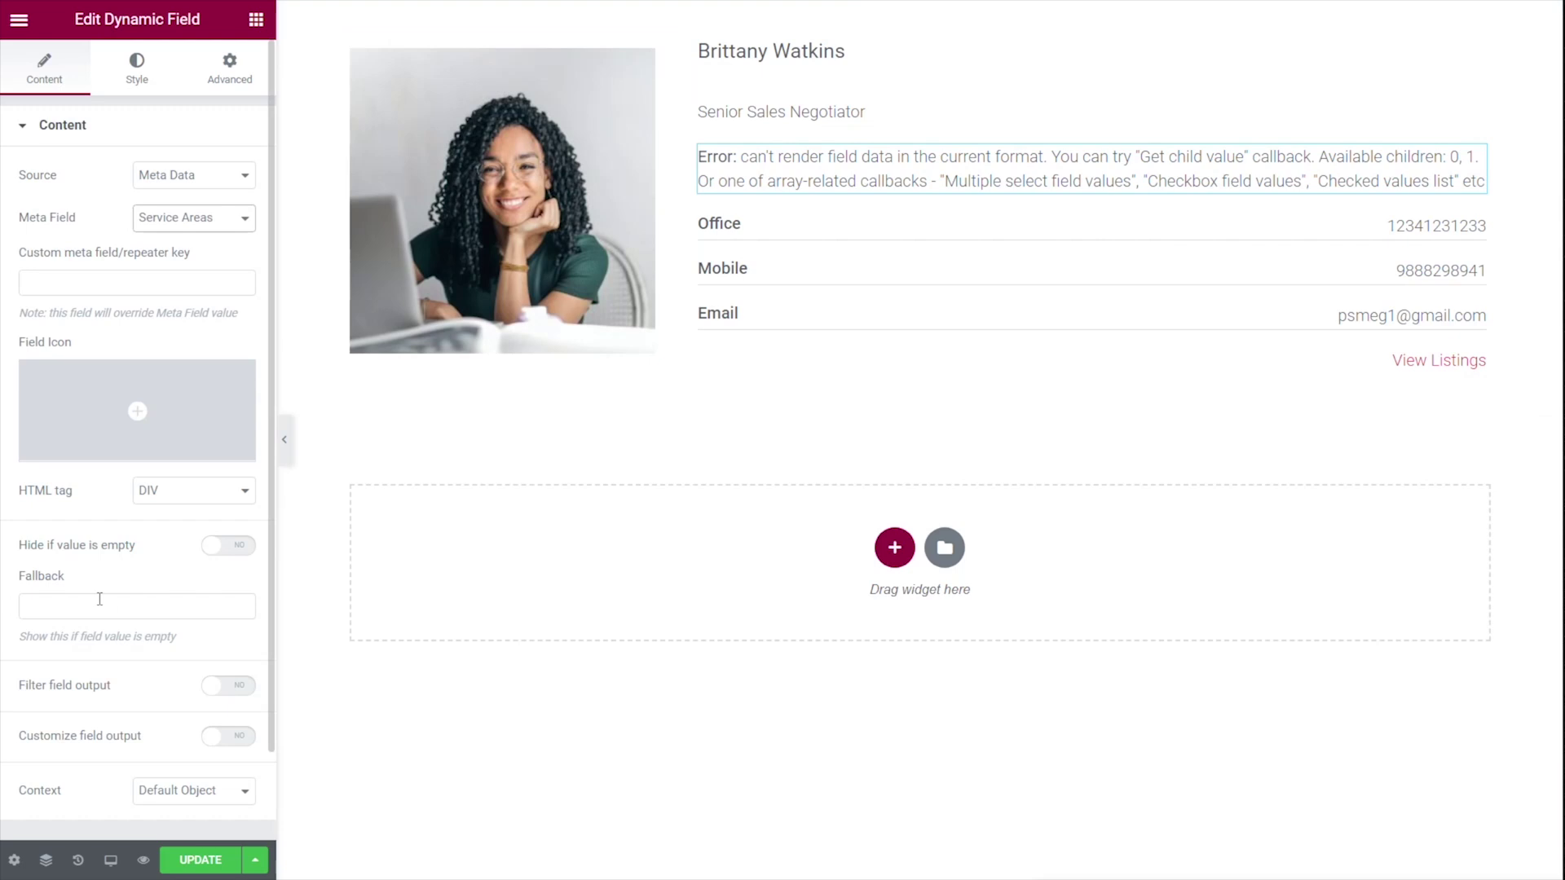
# Step: Filter the Service Areas field's output with the Get labels by glossary callback, using the Agent Service Areas glossary
pyautogui.scroll(-2, 90, 608)
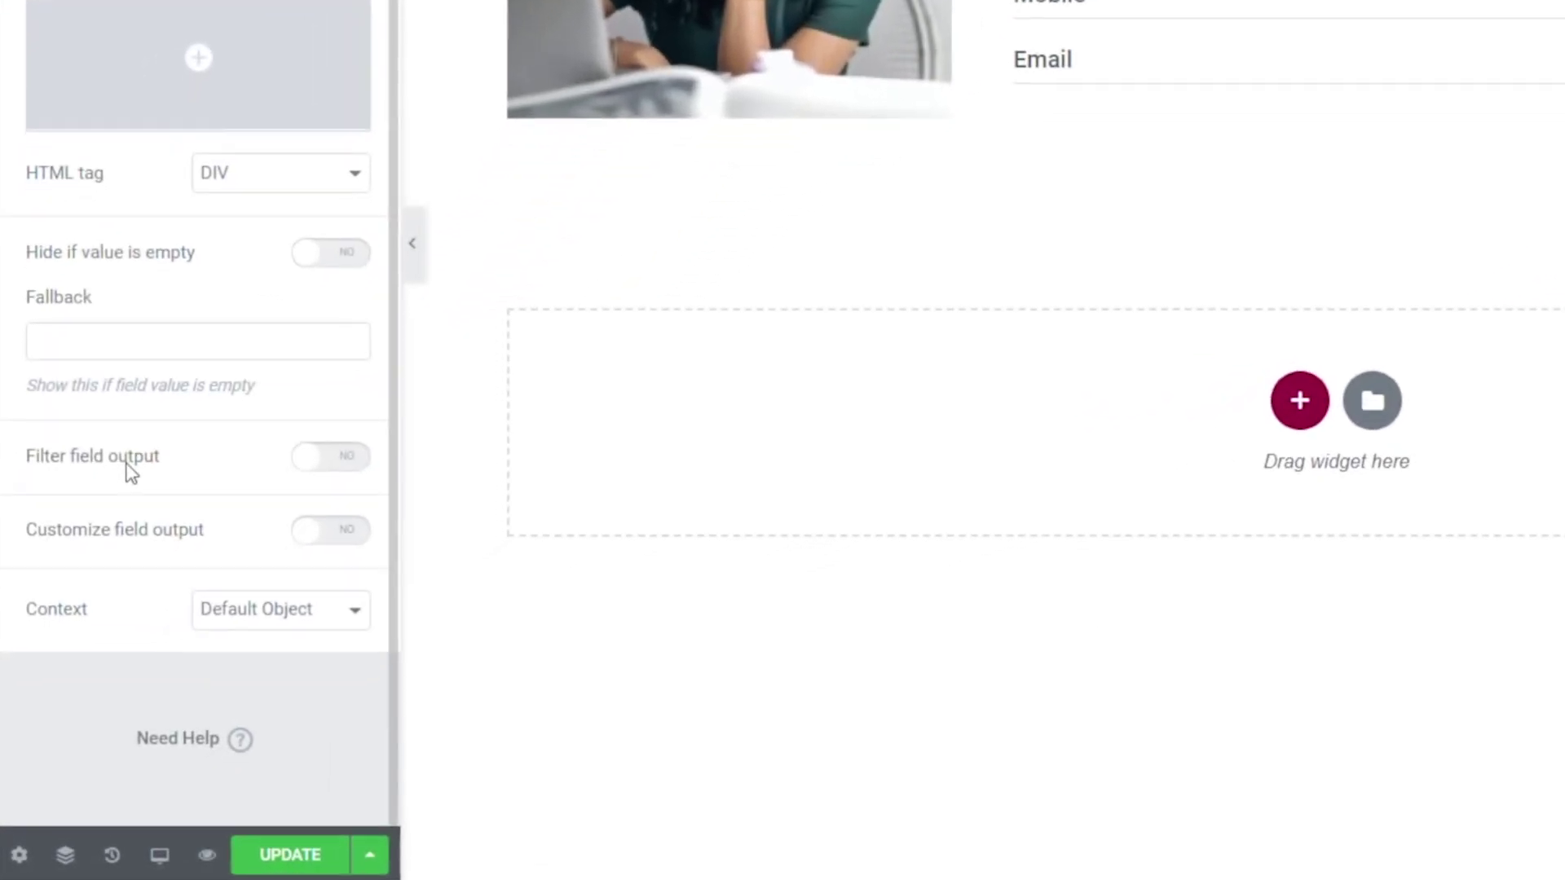
pyautogui.click(341, 468)
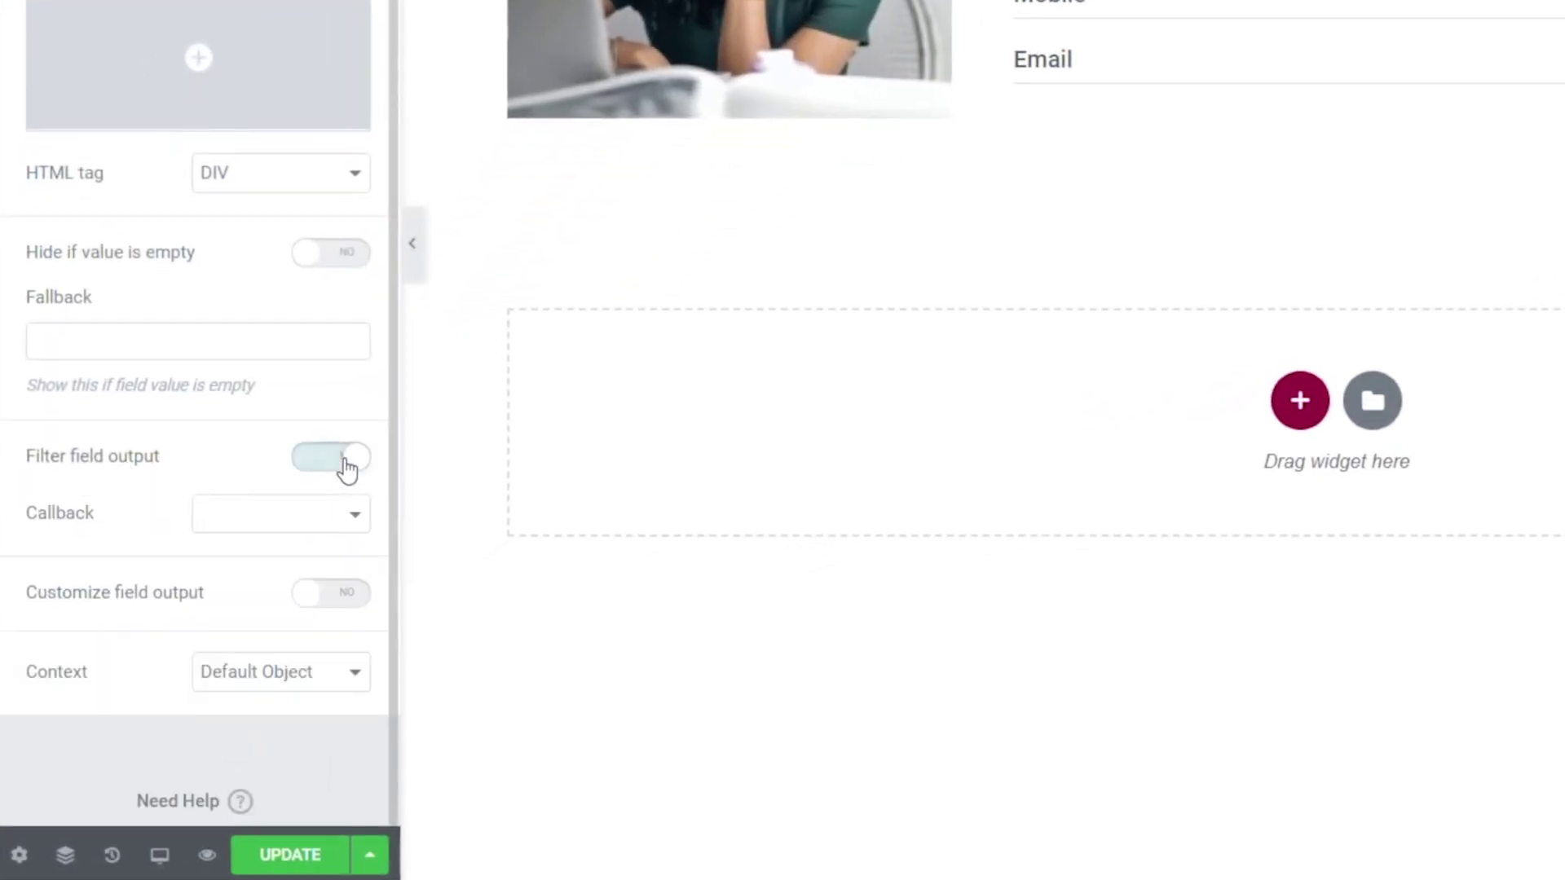
pyautogui.scroll(-1, 147, 454)
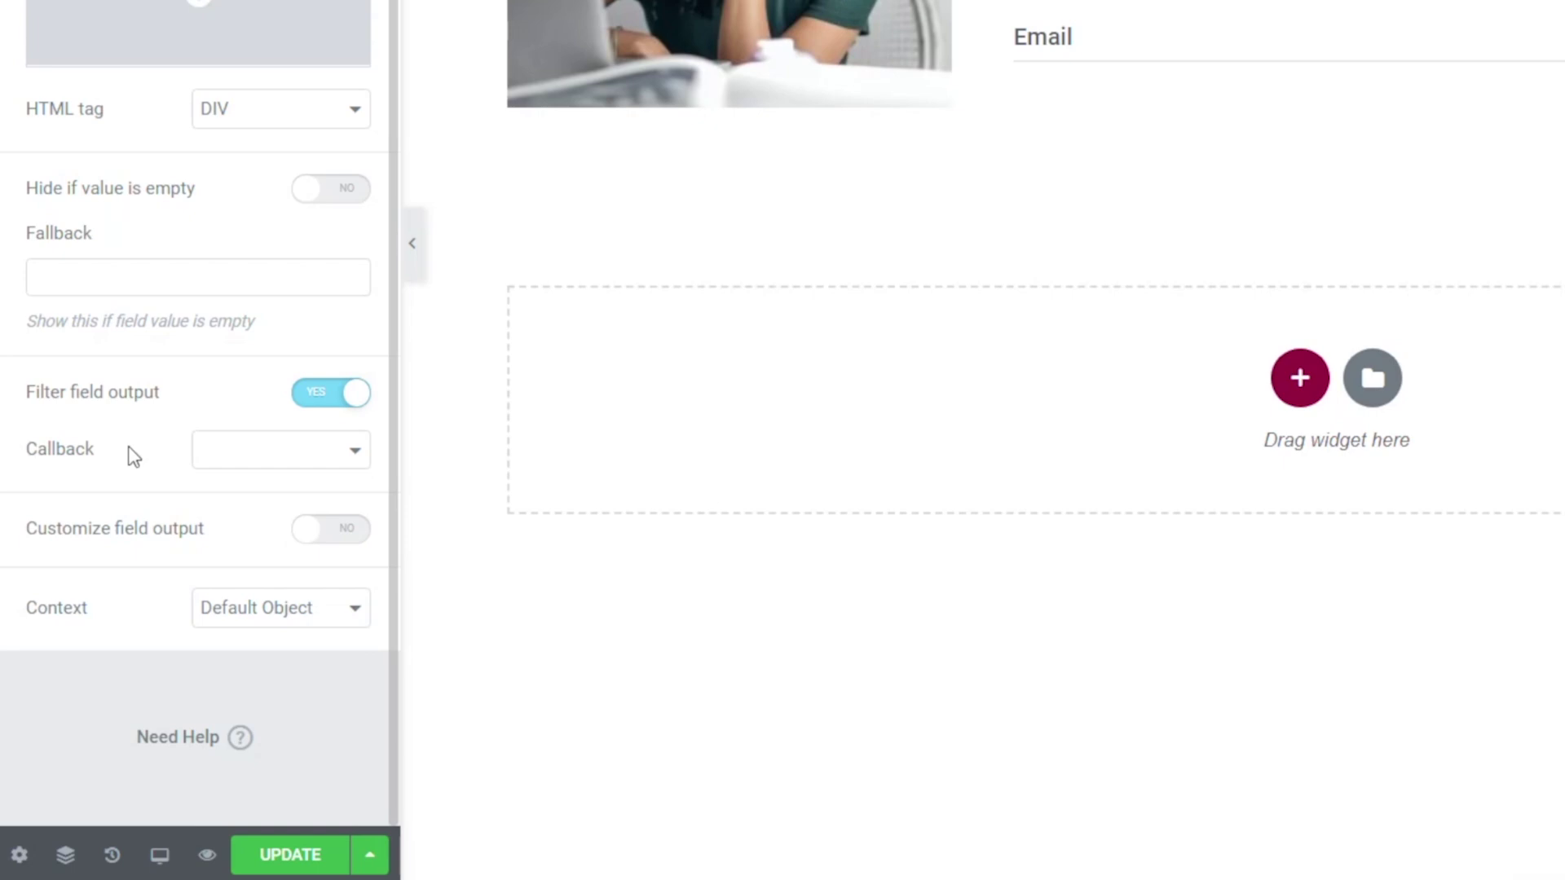
pyautogui.click(339, 453)
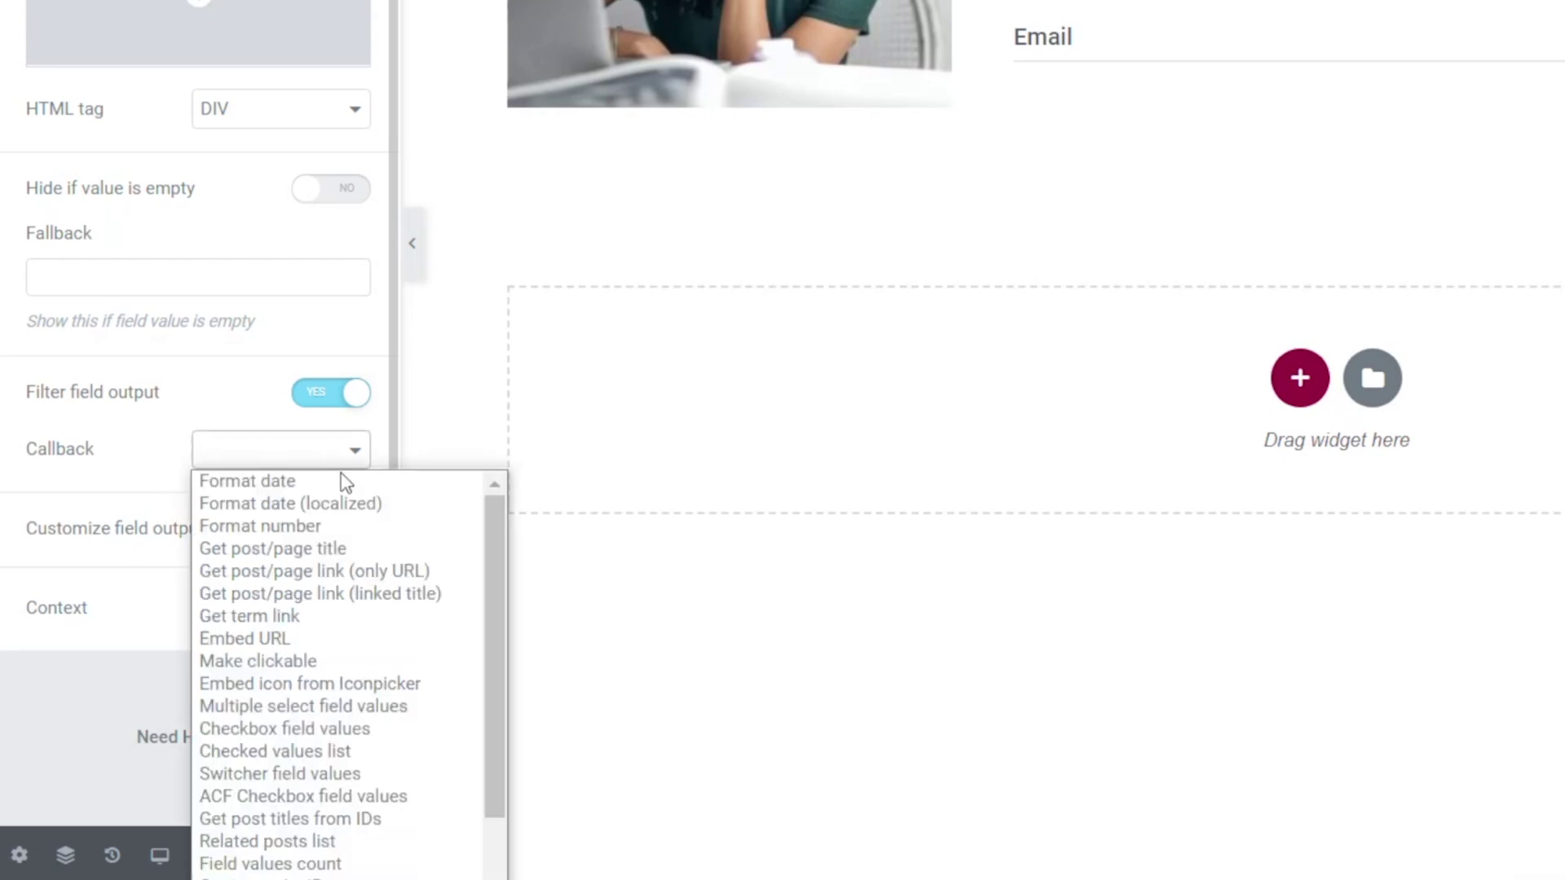
pyautogui.moveTo(498, 551); pyautogui.dragTo(496, 713)
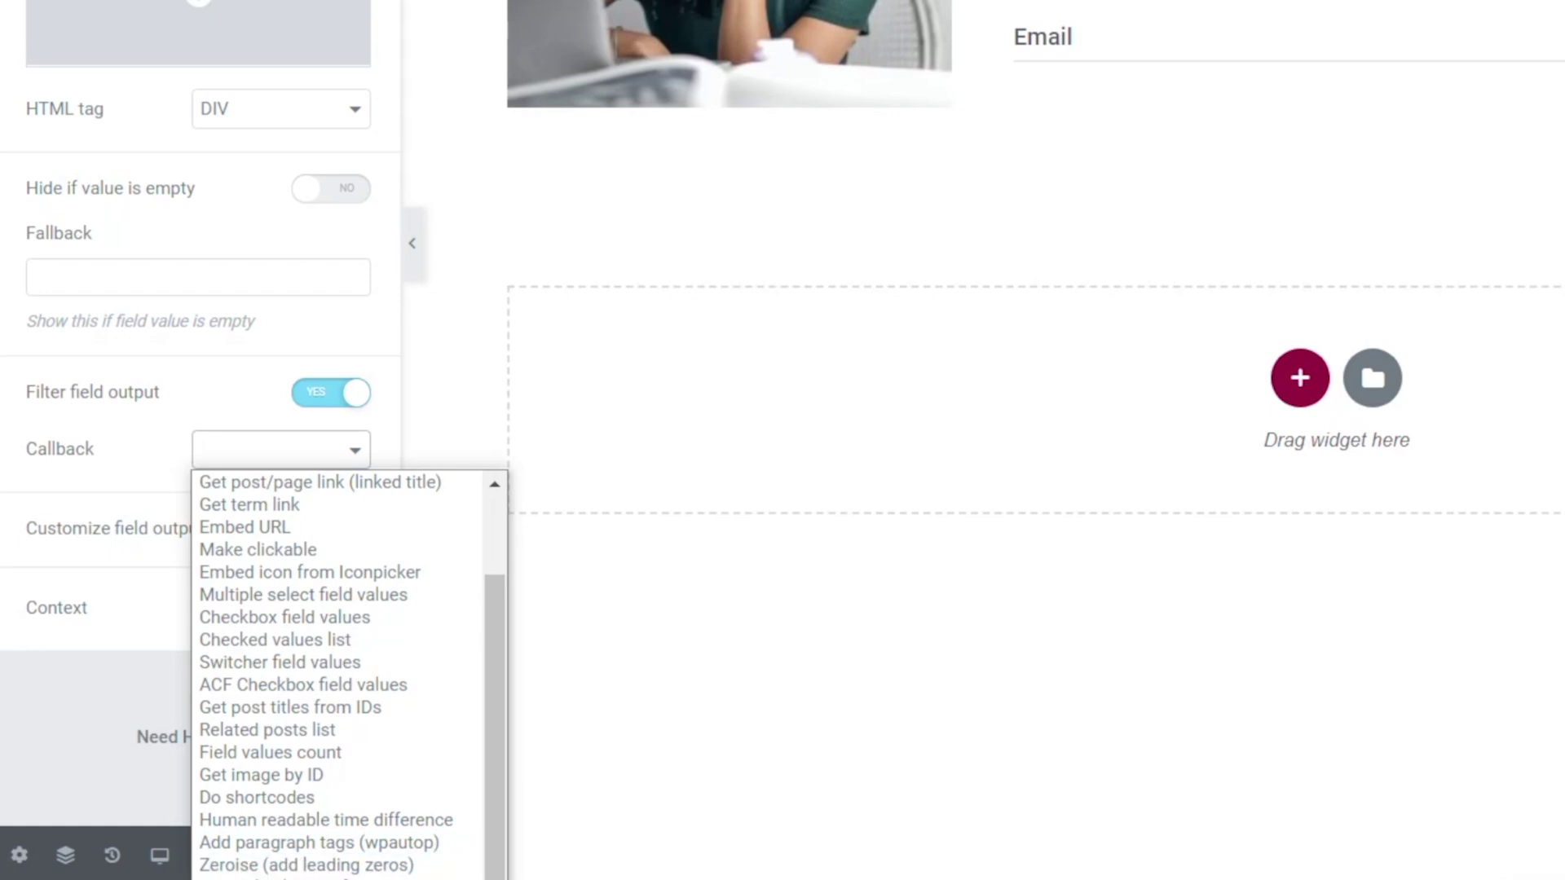
pyautogui.click(285, 879)
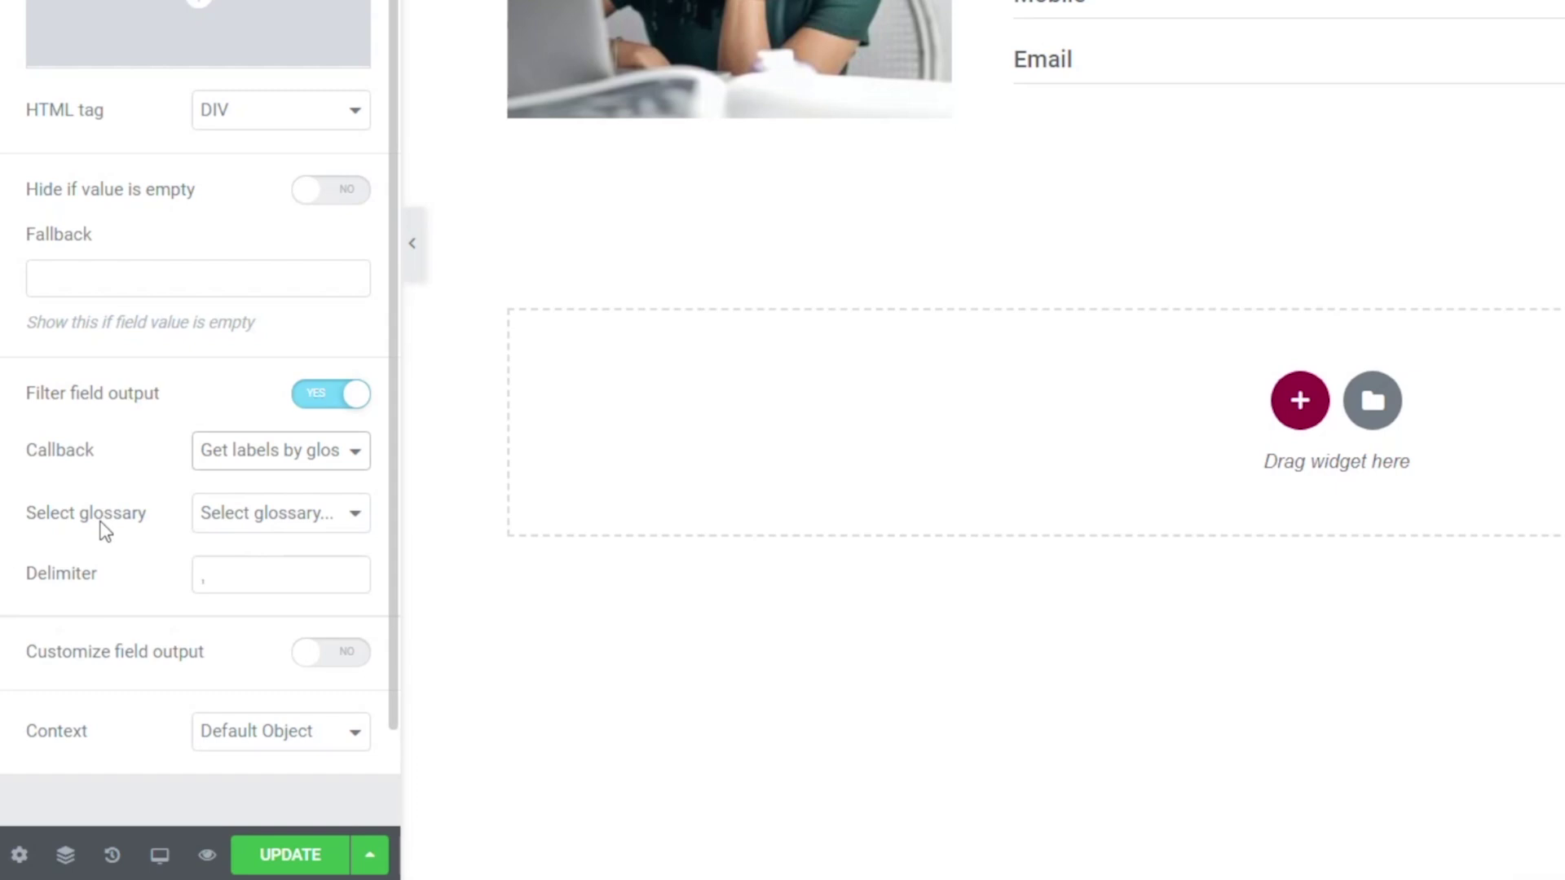
pyautogui.click(285, 527)
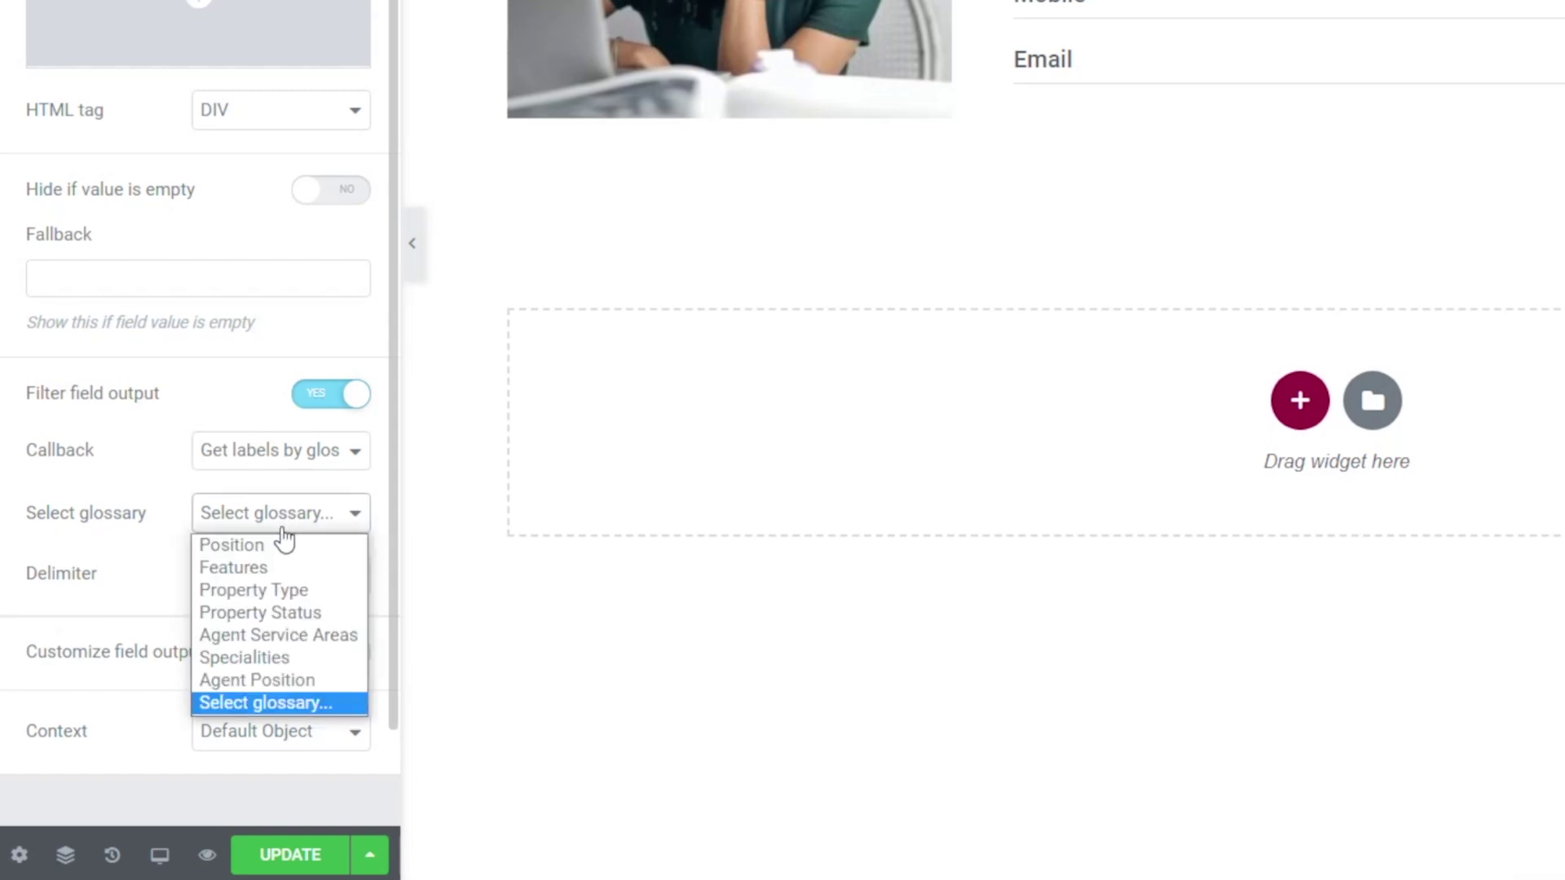
pyautogui.click(273, 637)
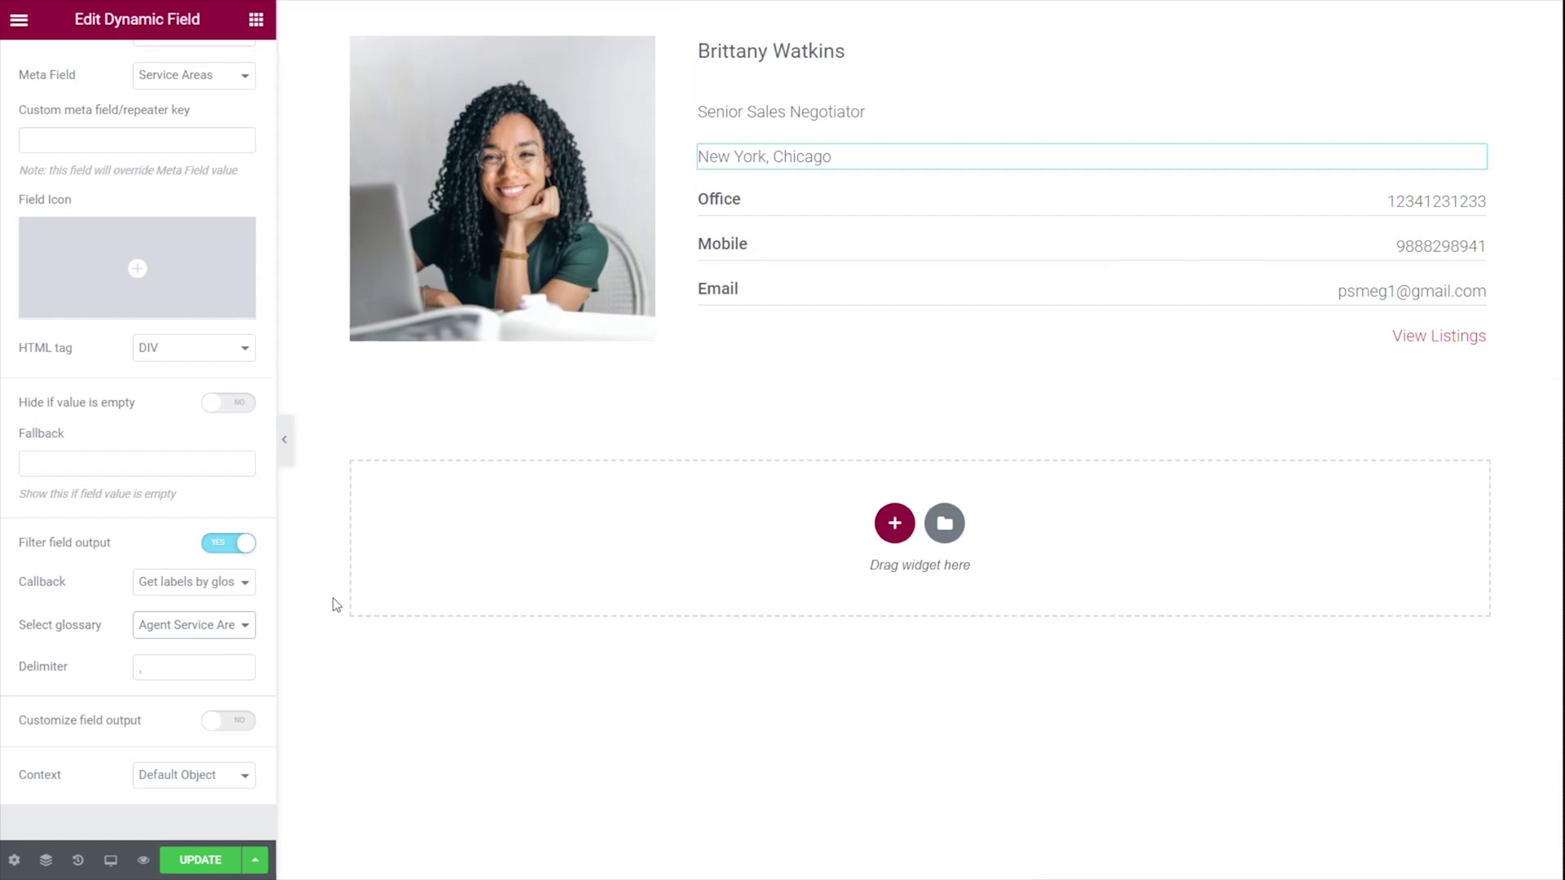
# Step: Set the Service Areas field's delimiter to a slash with spaces around it and update the template
pyautogui.doubleClick(146, 664)
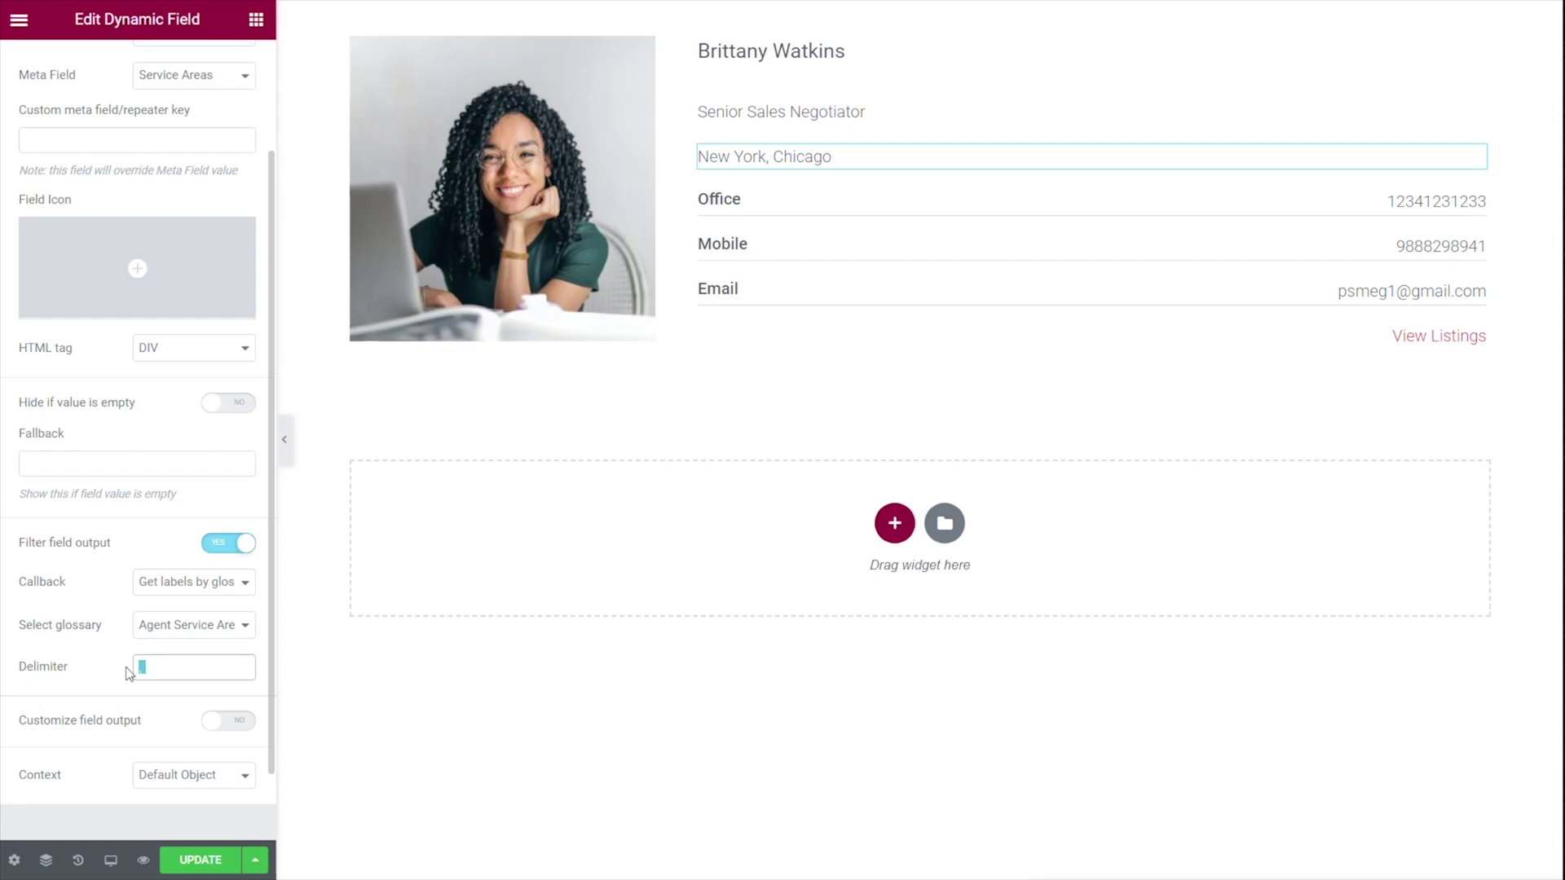
pyautogui.write('/')
pyautogui.click(139, 667)
pyautogui.click(177, 668)
pyautogui.click(200, 861)
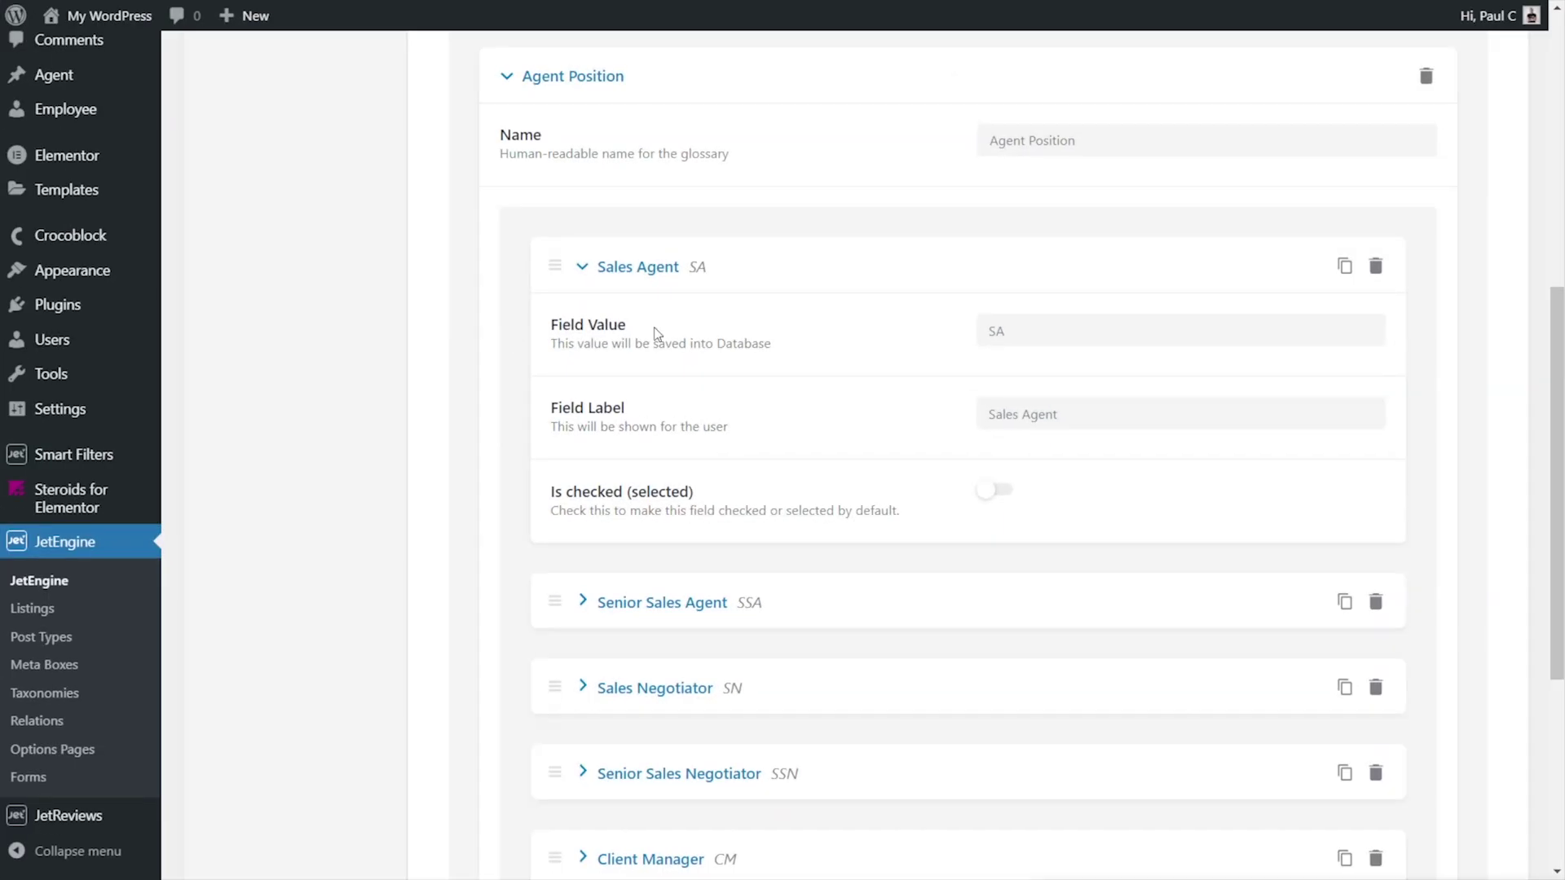
# Step: Expand further items of the Agent Position glossary in JetEngine to examine their field values and labels
pyautogui.click(652, 603)
pyautogui.scroll(-3, 500, 633)
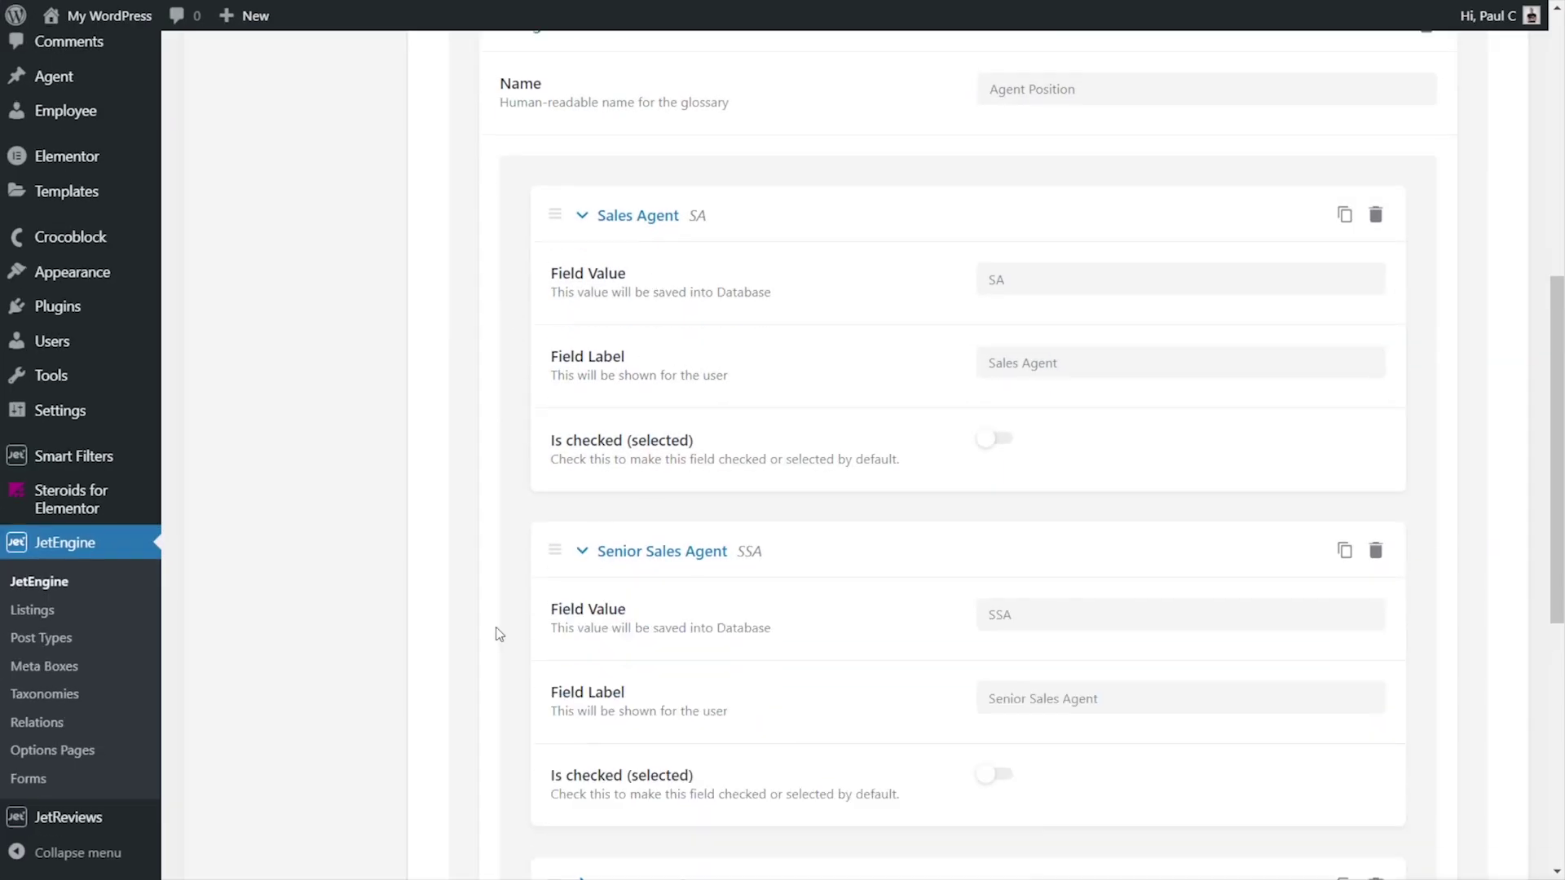
pyautogui.click(613, 734)
pyautogui.scroll(-7, 412, 674)
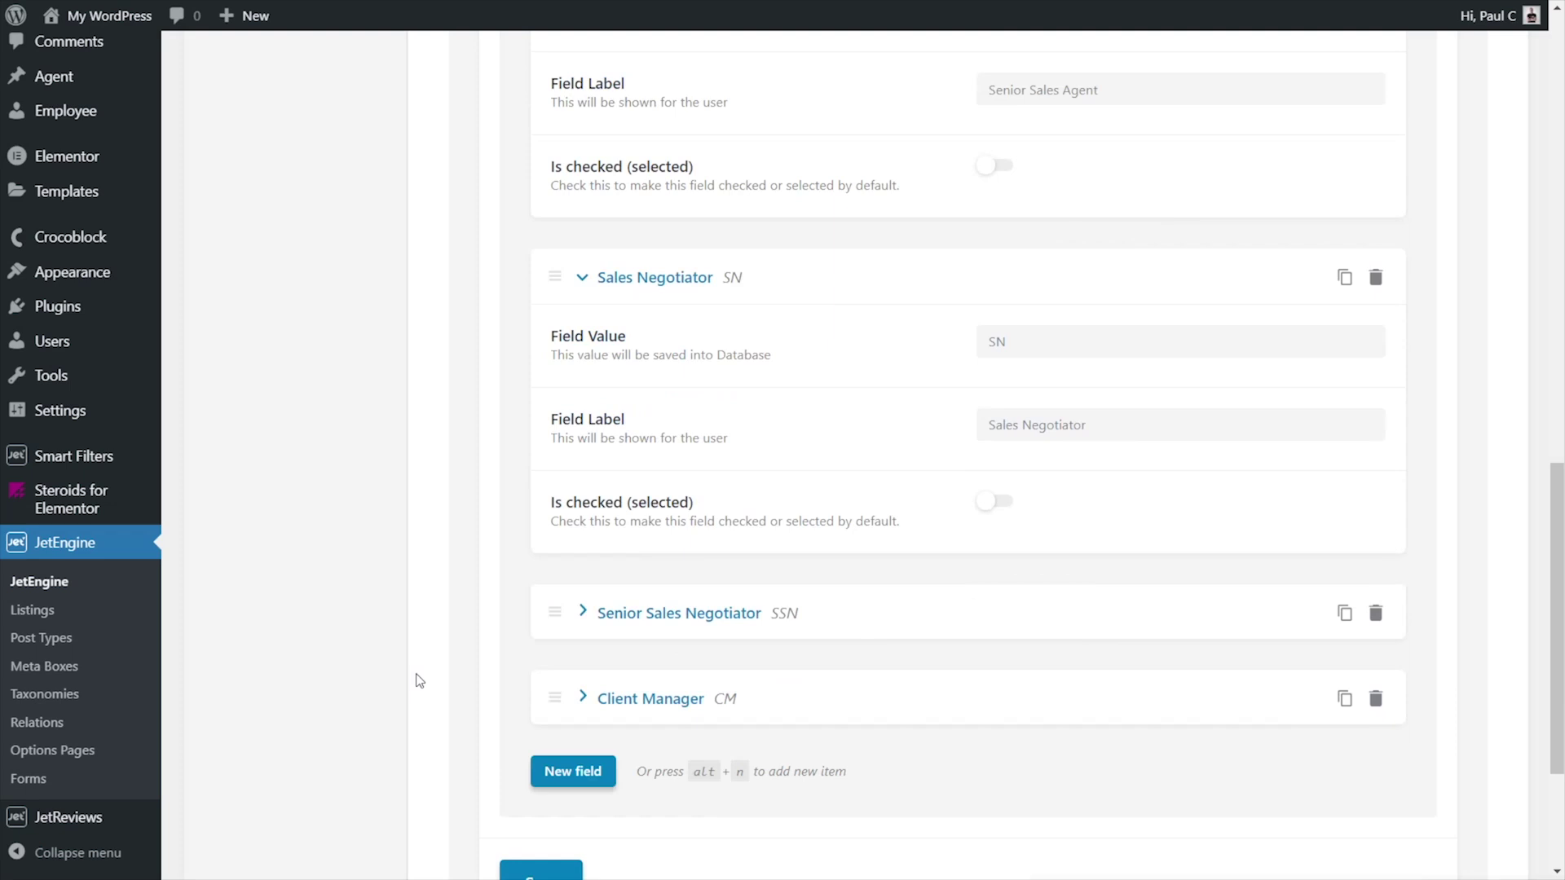
pyautogui.click(668, 480)
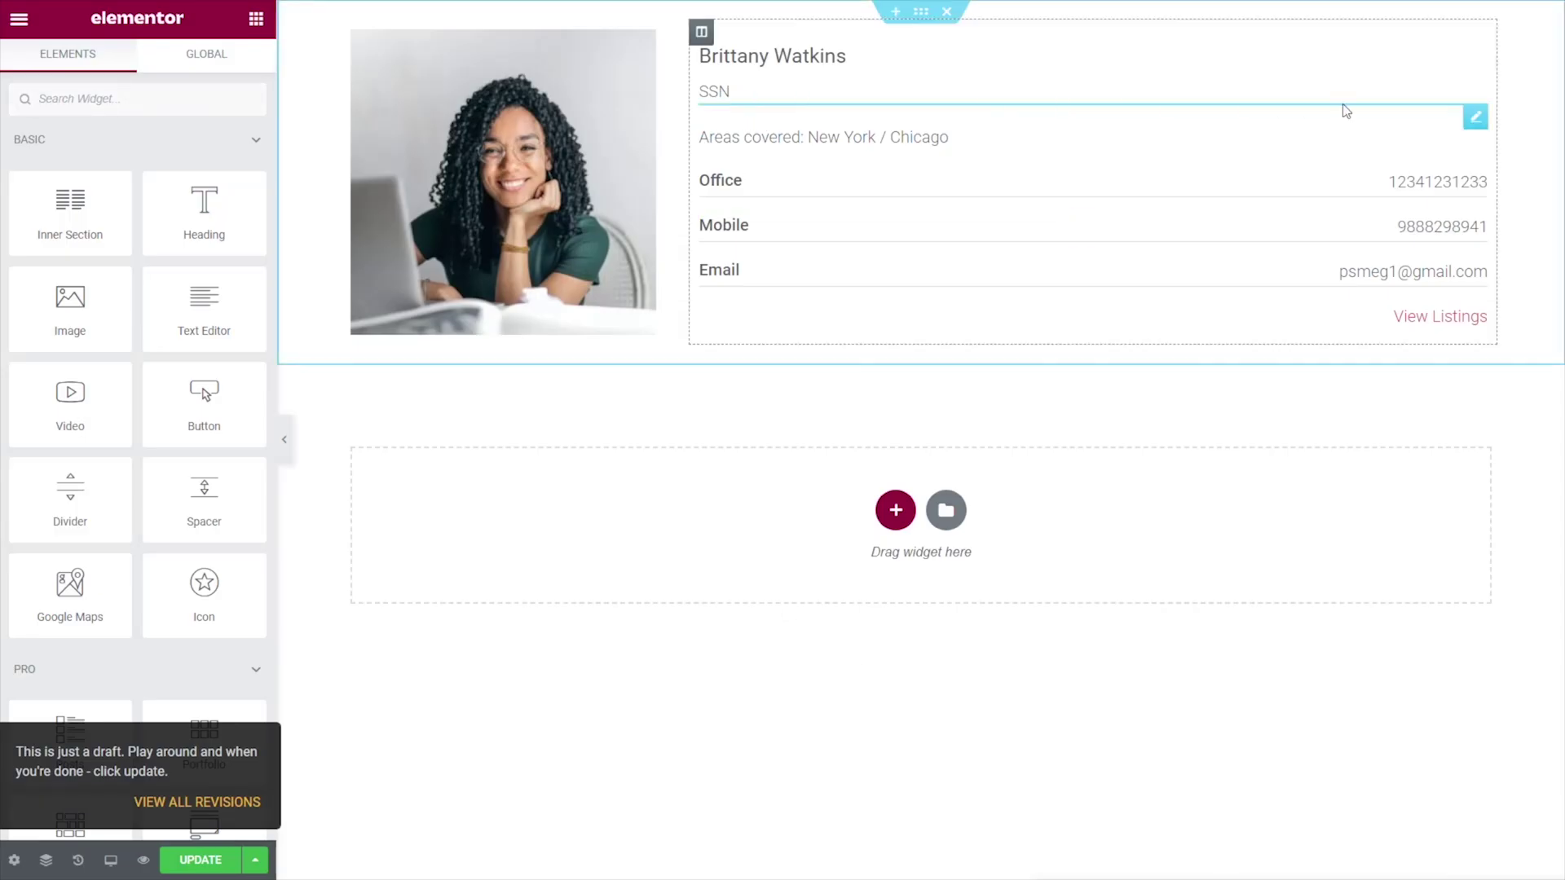
# Step: In the Elementor template, enable output filtering on the Agent Position field with the Get labels by glossary callback
pyautogui.click(1479, 98)
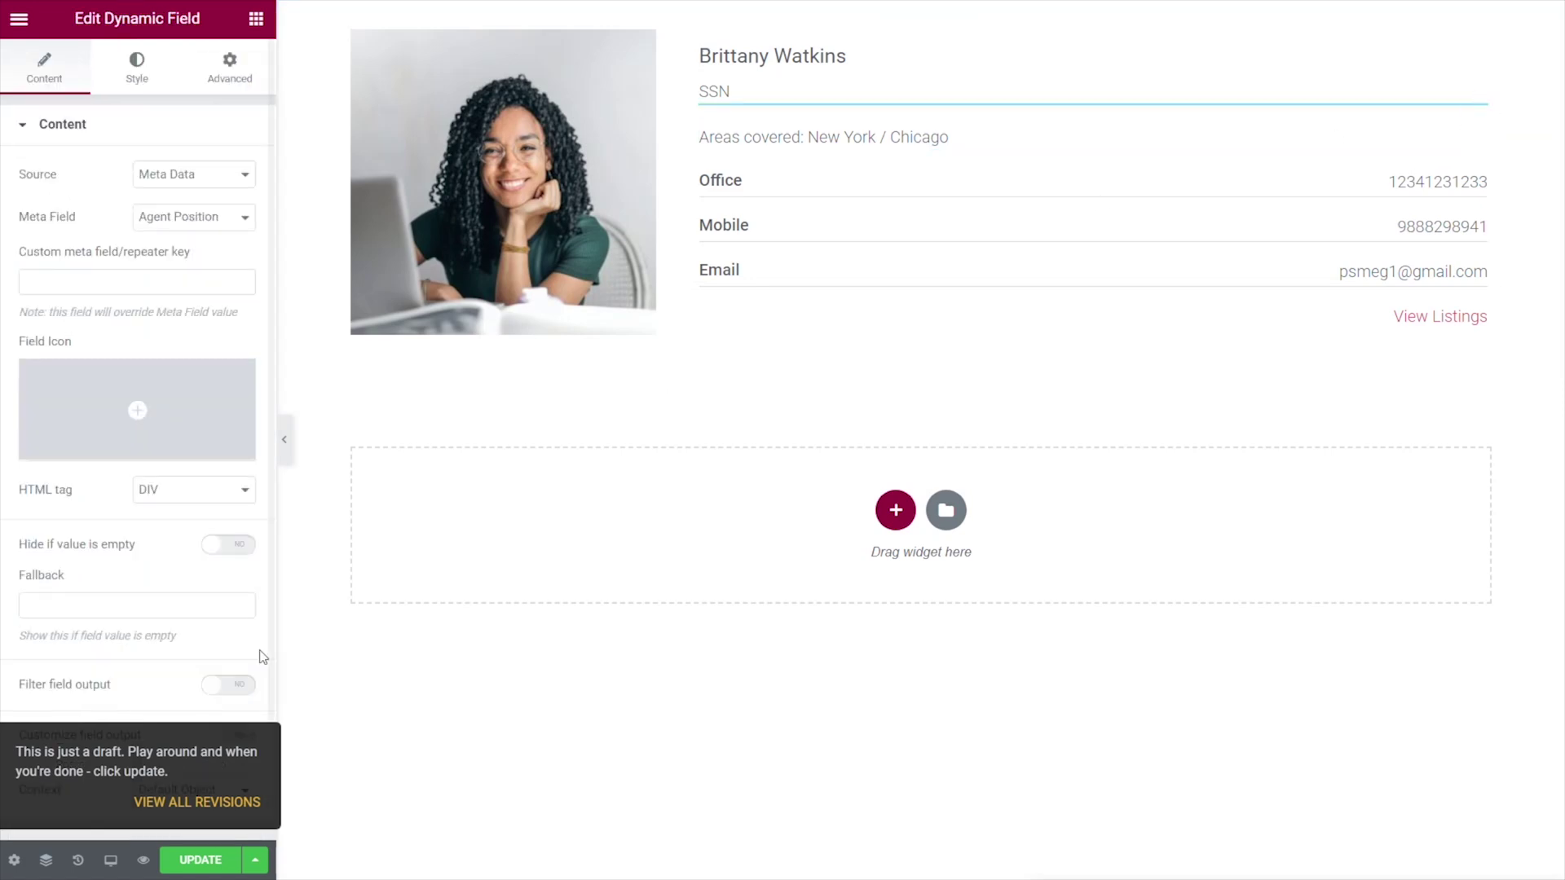
pyautogui.scroll(-2, 155, 702)
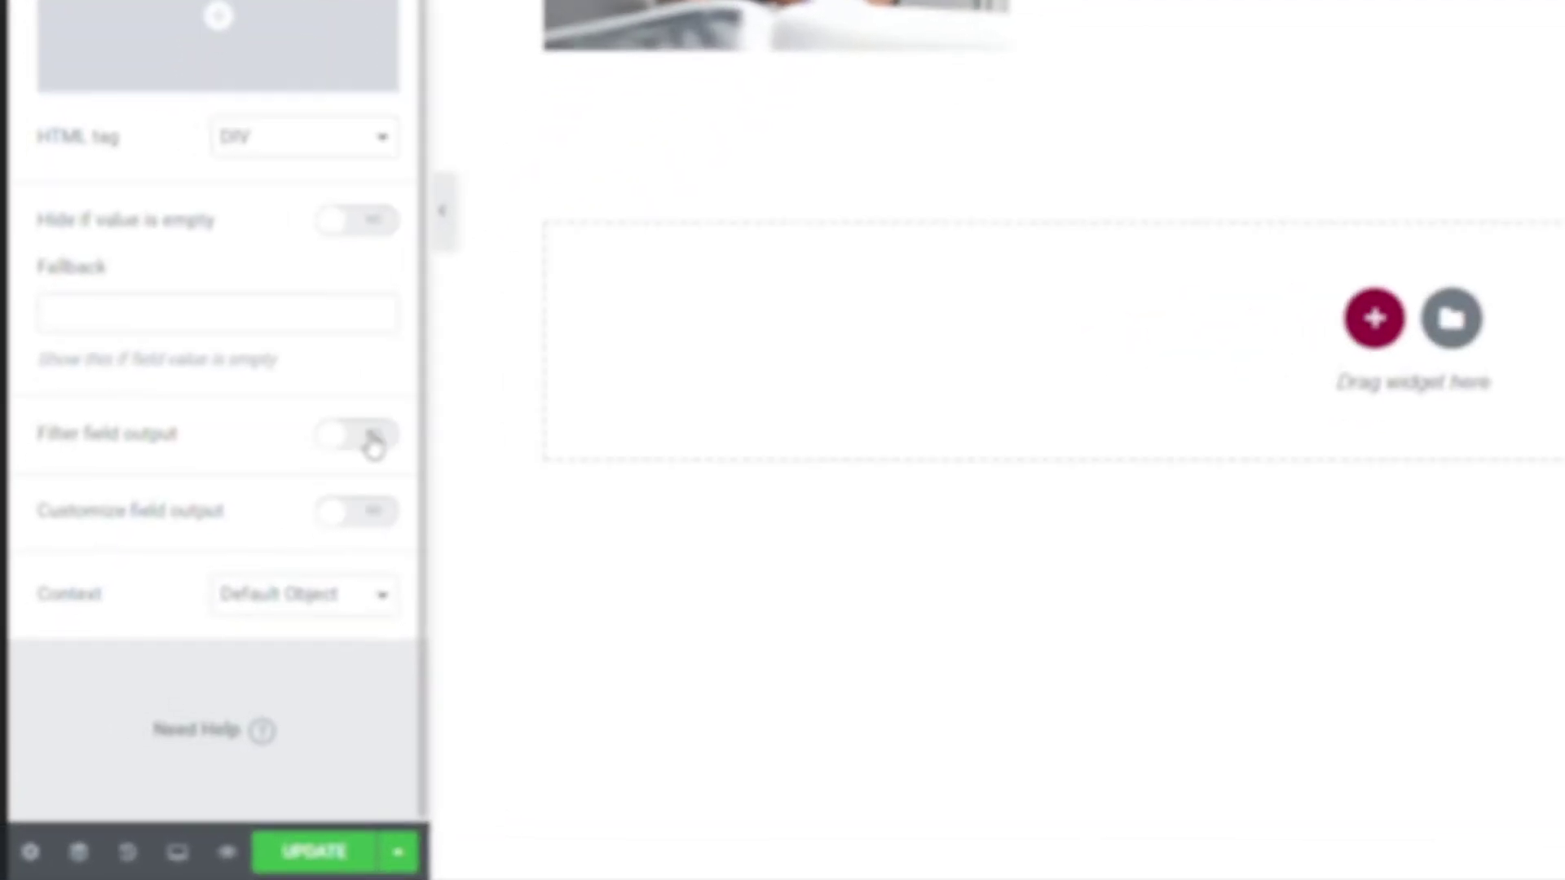
pyautogui.click(372, 439)
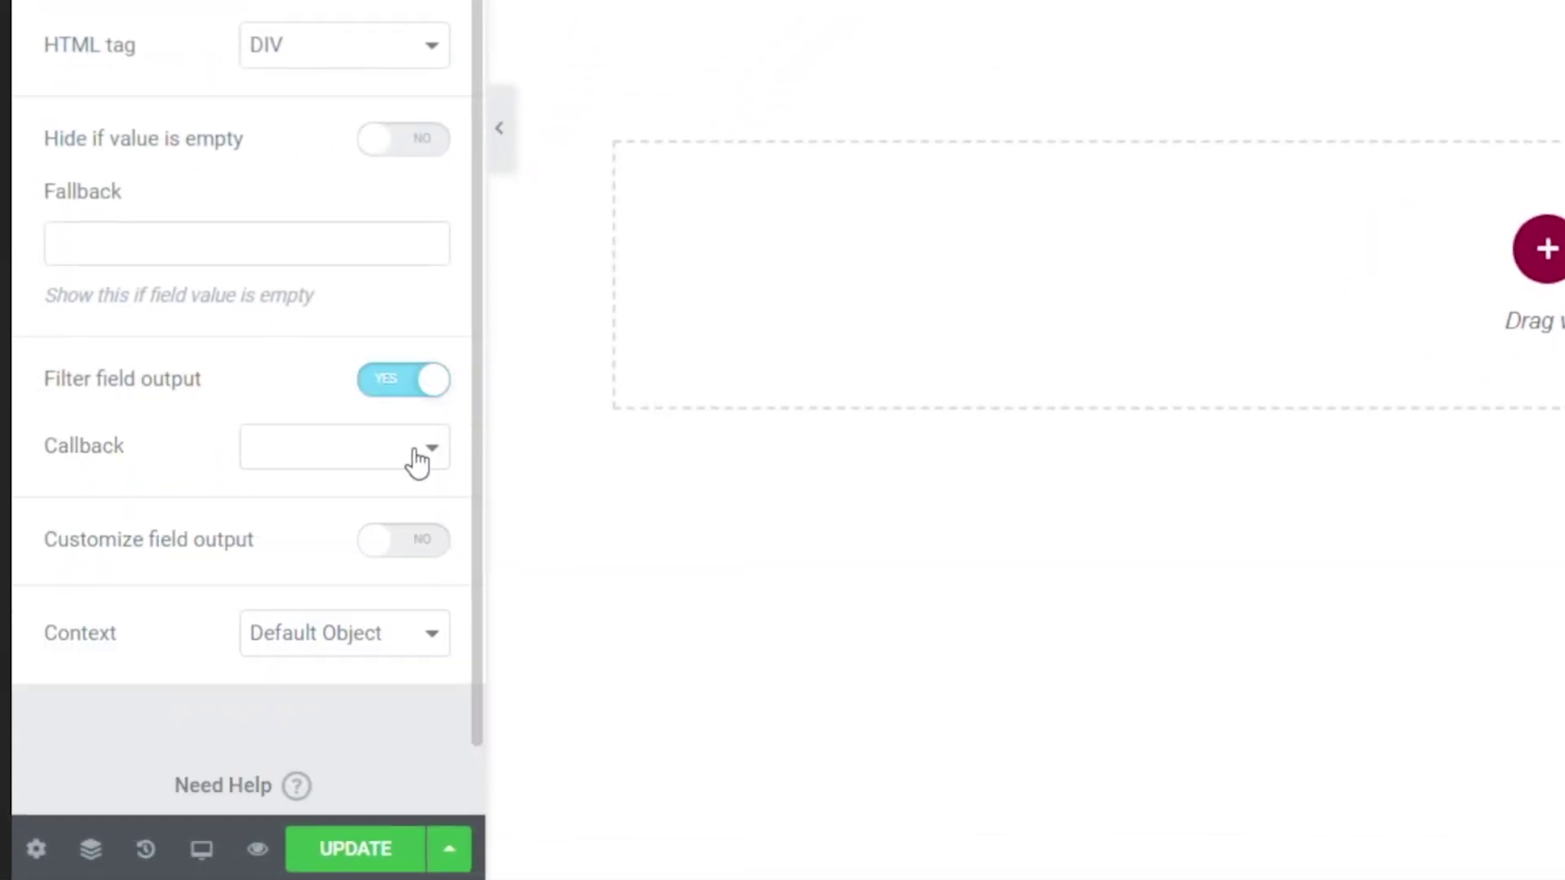
pyautogui.click(418, 461)
pyautogui.scroll(-1, 407, 481)
pyautogui.click(407, 385)
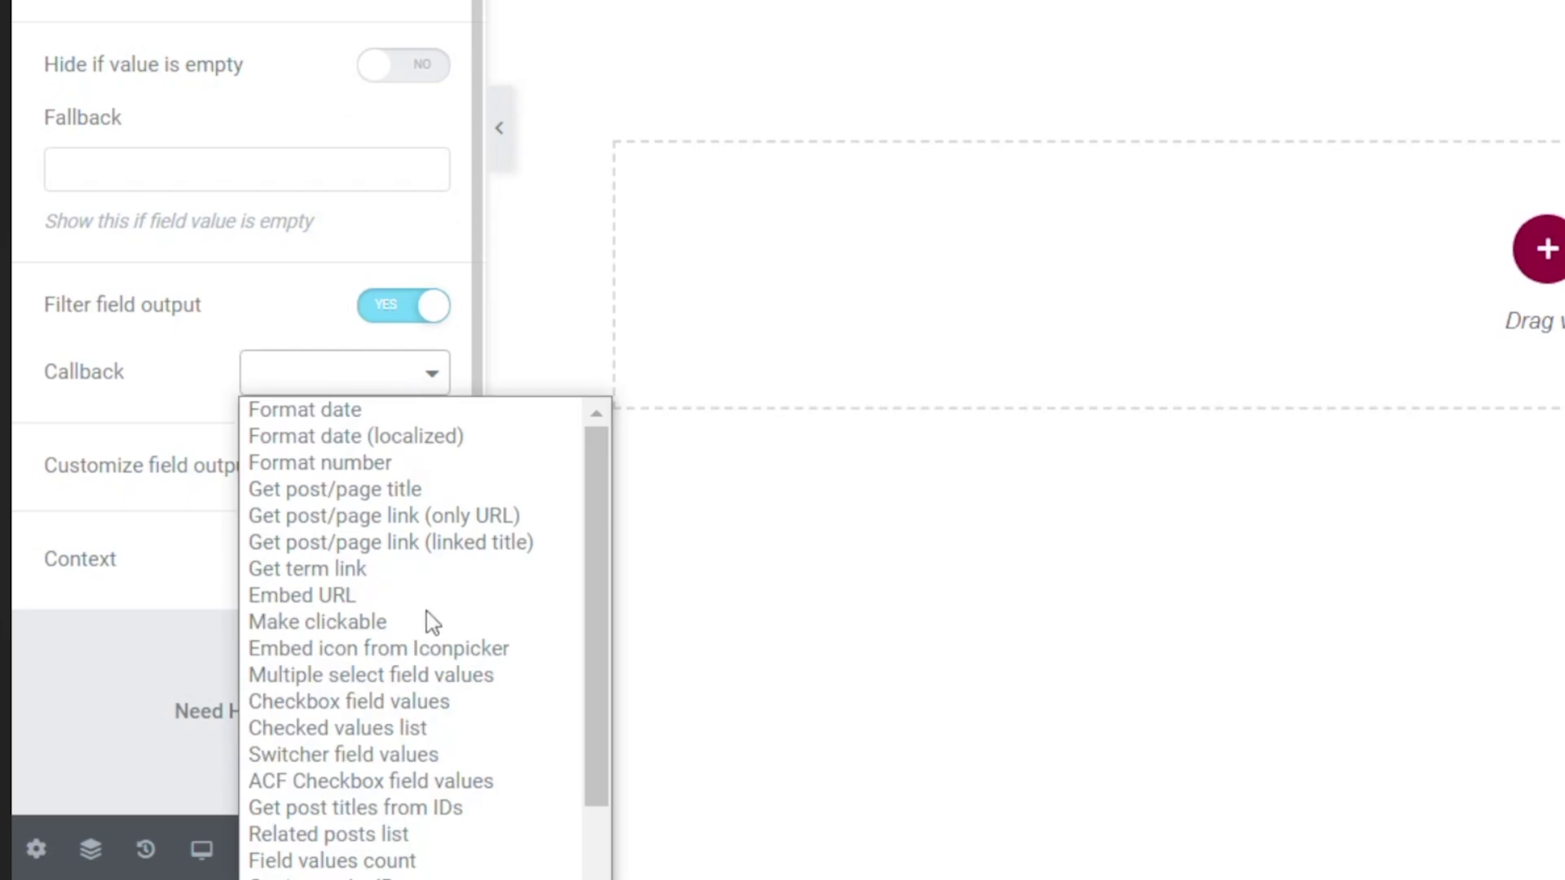
pyautogui.scroll(-2, 481, 862)
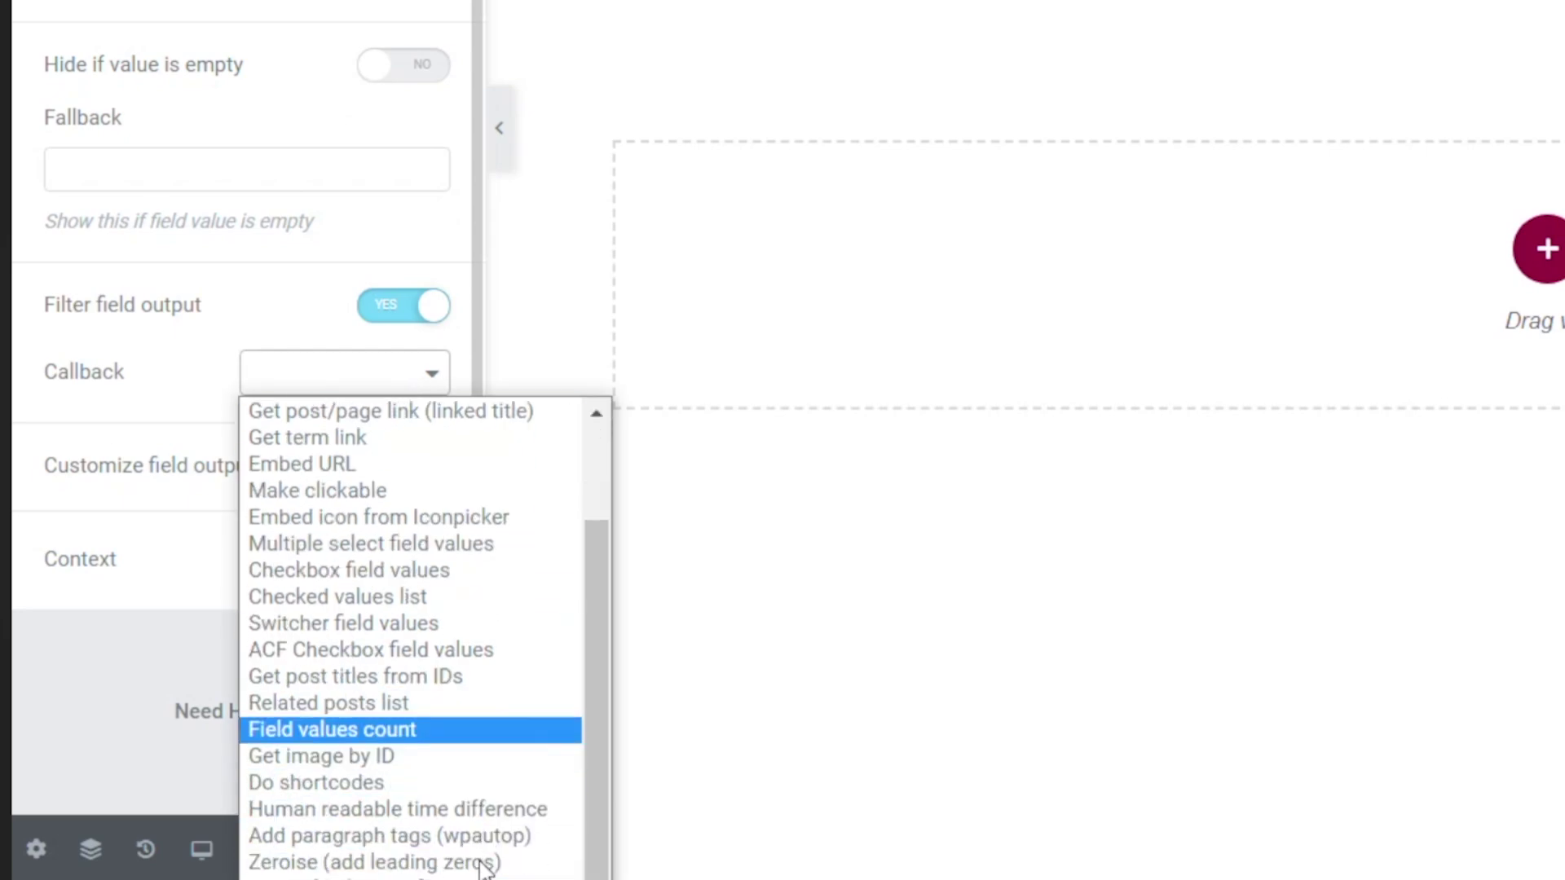
pyautogui.click(407, 877)
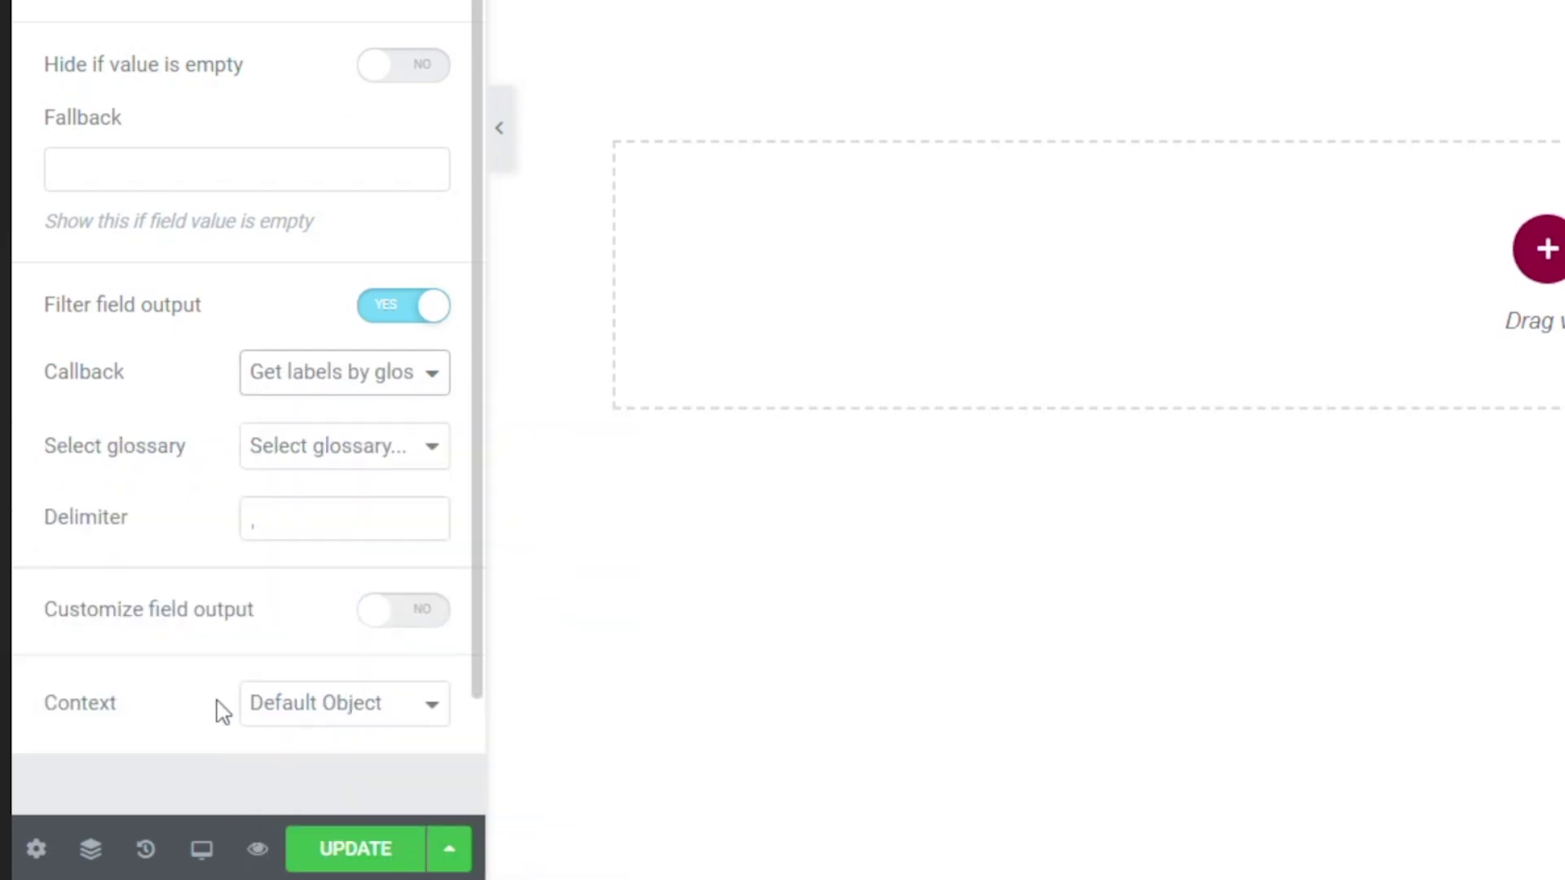
# Step: Select the Agent Position glossary as the label source for the Agent Position field
pyautogui.scroll(3, 430, 695)
pyautogui.click(430, 691)
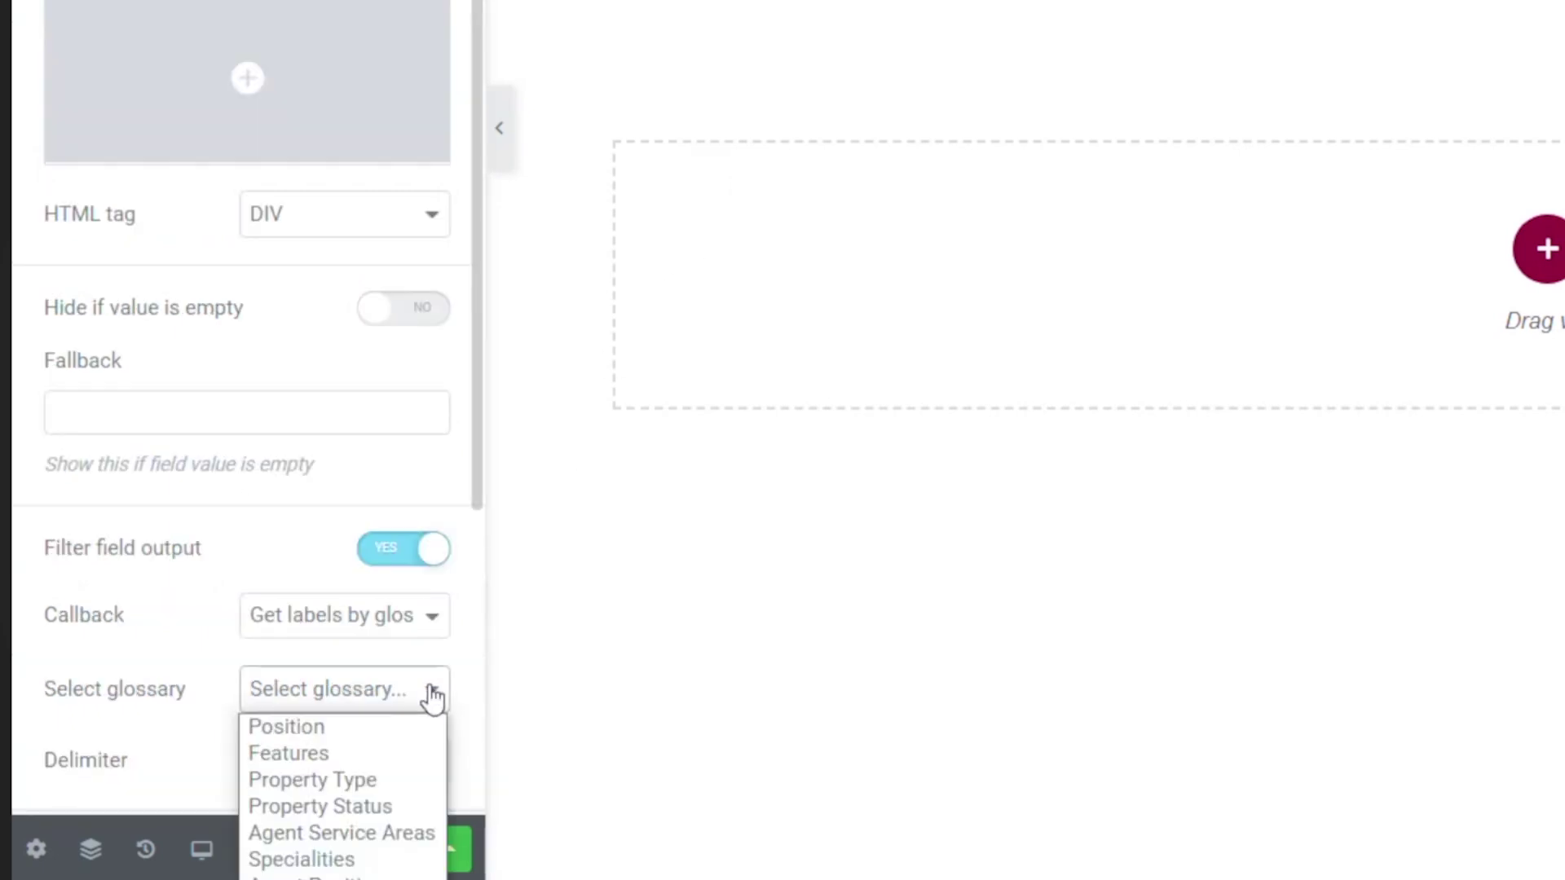
pyautogui.scroll(-2, 430, 695)
pyautogui.scroll(-3, 430, 655)
pyautogui.click(409, 303)
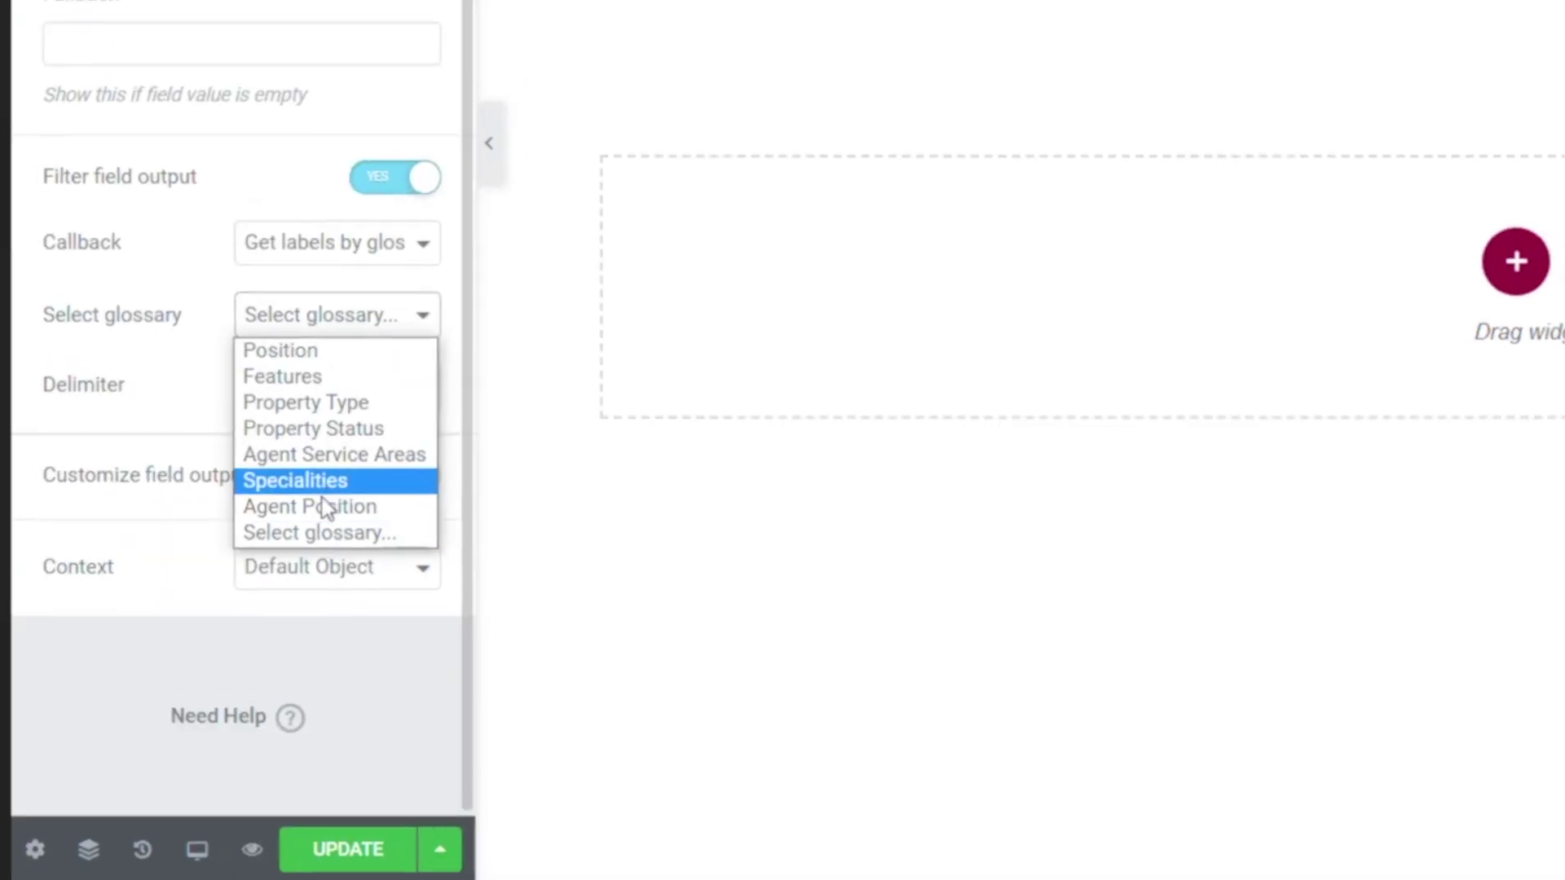
pyautogui.click(323, 505)
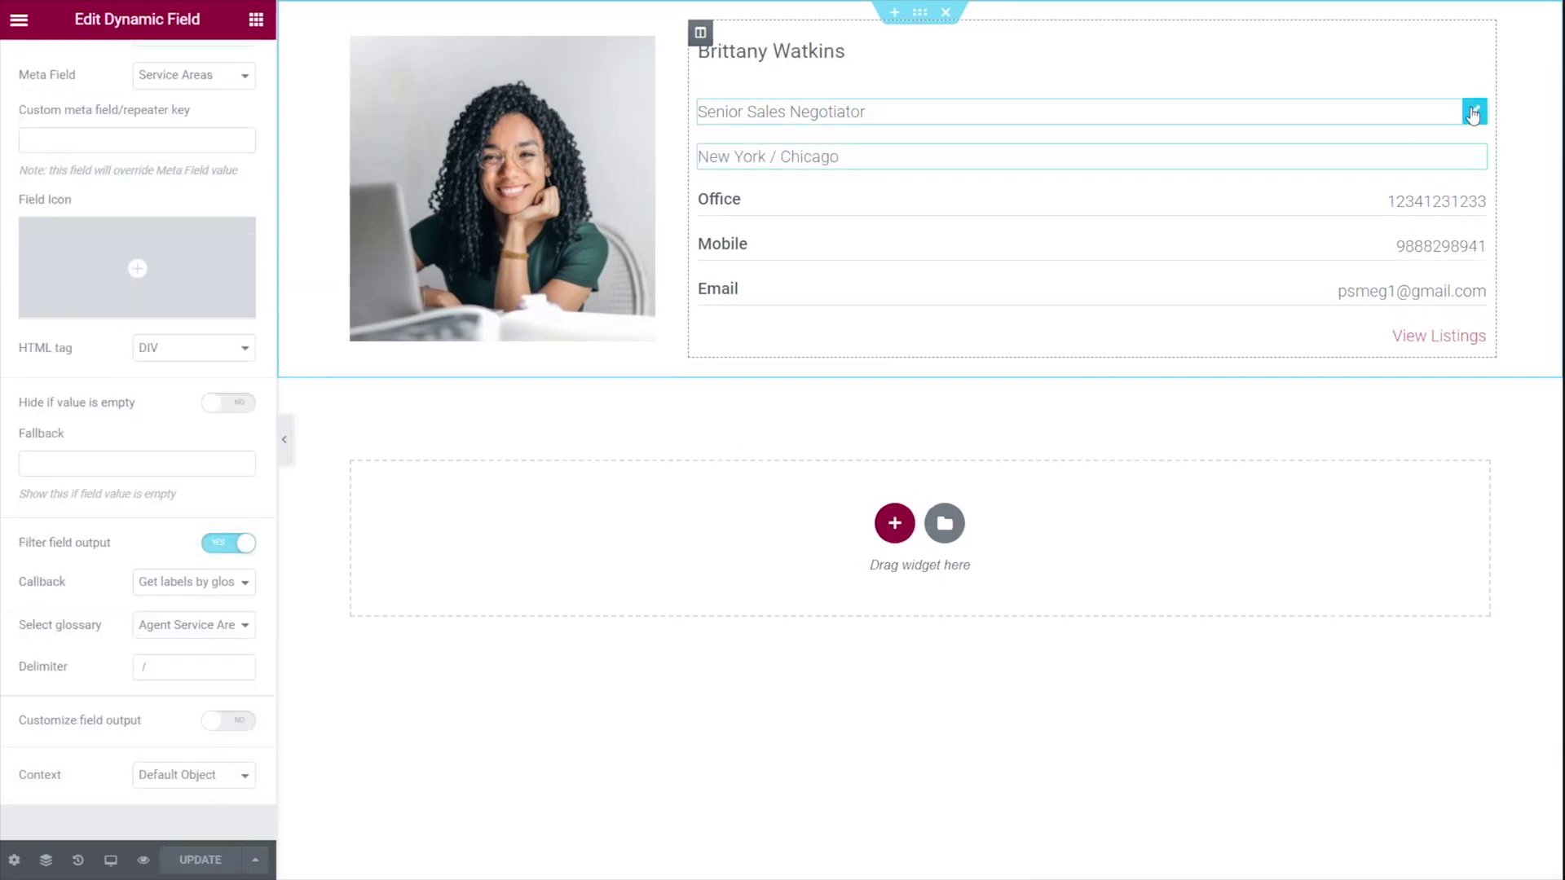
# Step: Unlink the Agent Position field's margins and set its top margin to -25 px
pyautogui.click(1475, 111)
pyautogui.click(218, 69)
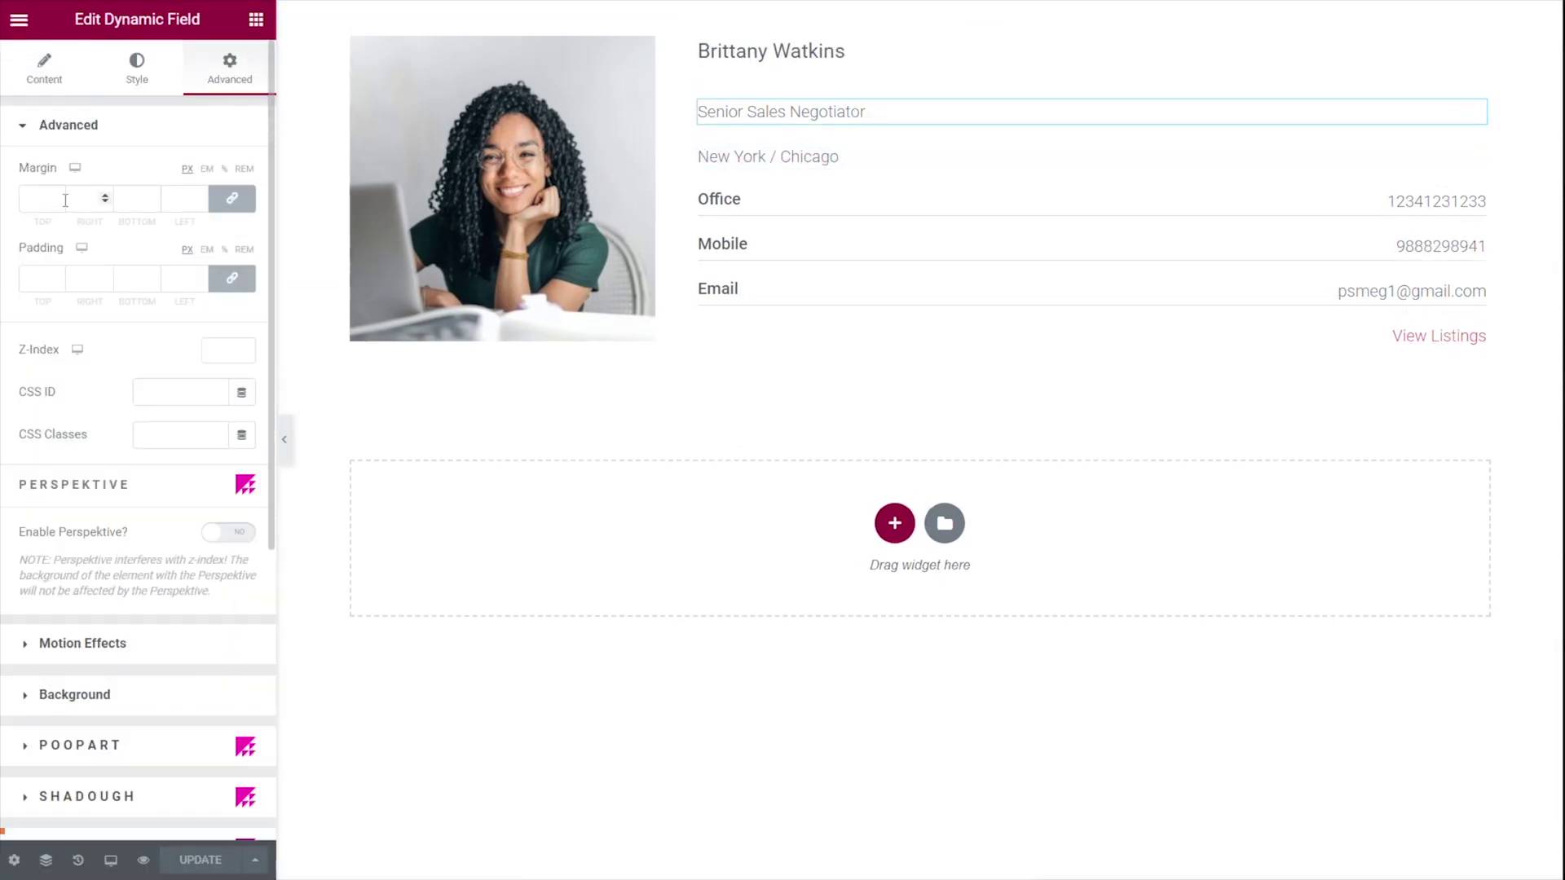
pyautogui.click(220, 199)
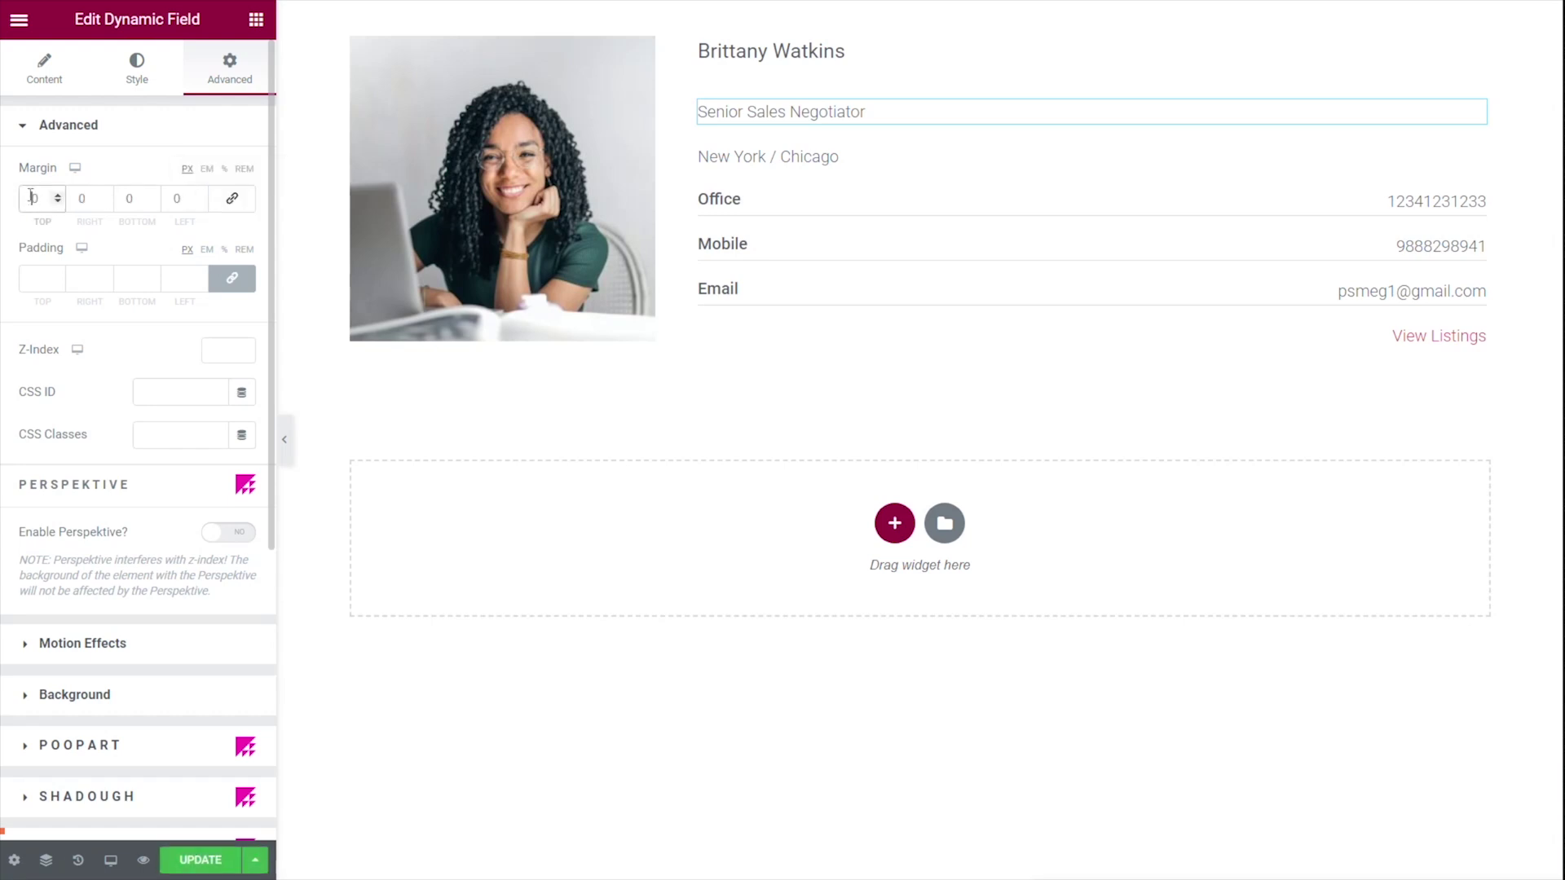
pyautogui.click(31, 198)
pyautogui.write('2')
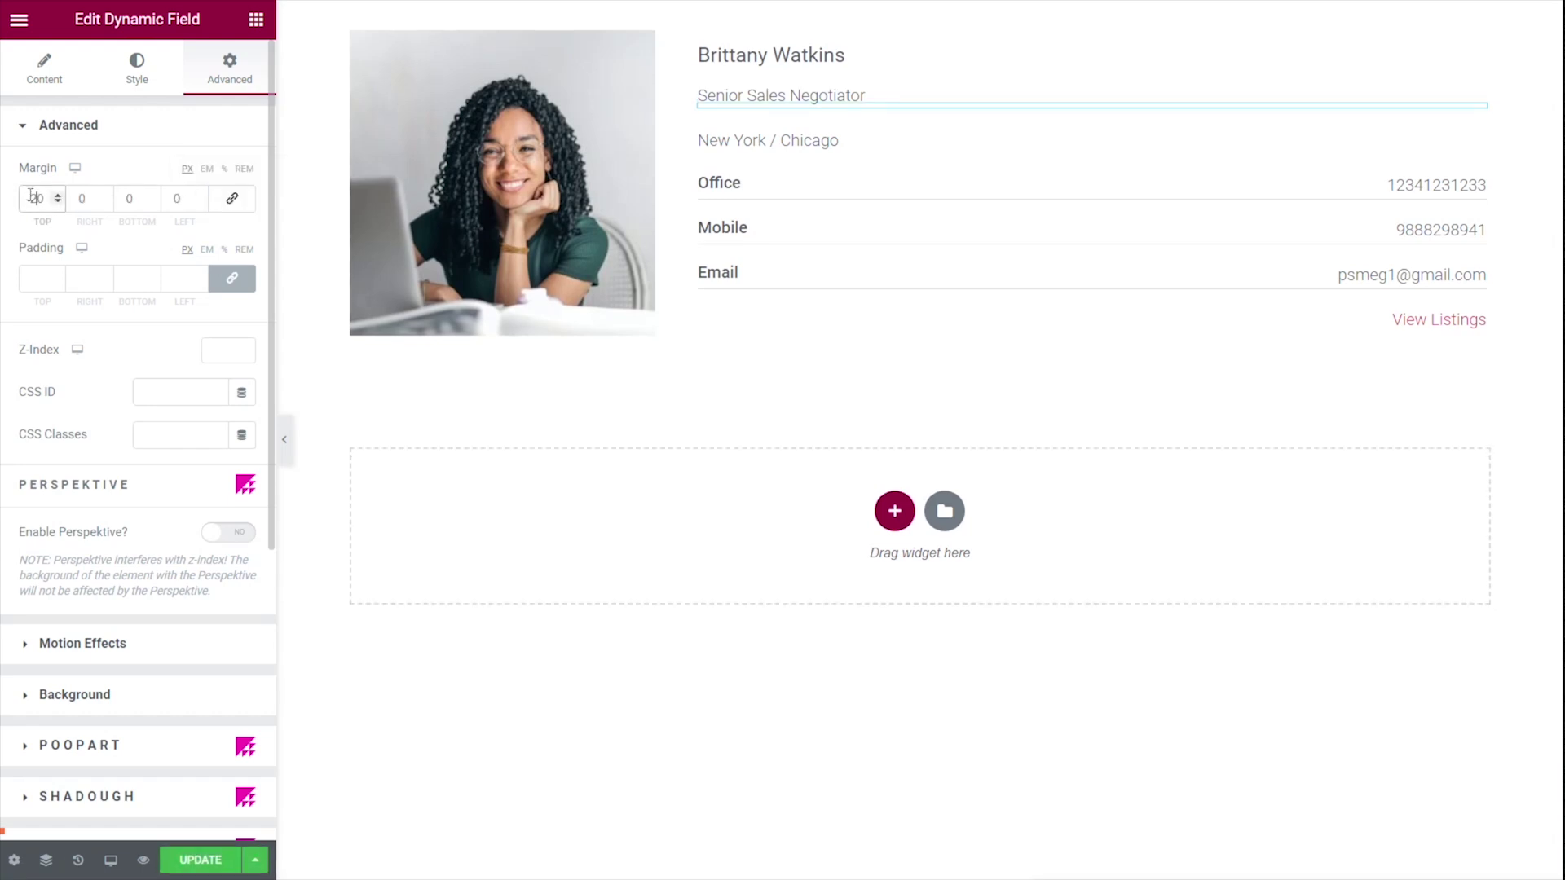
pyautogui.press('Delete')
pyautogui.write('5')
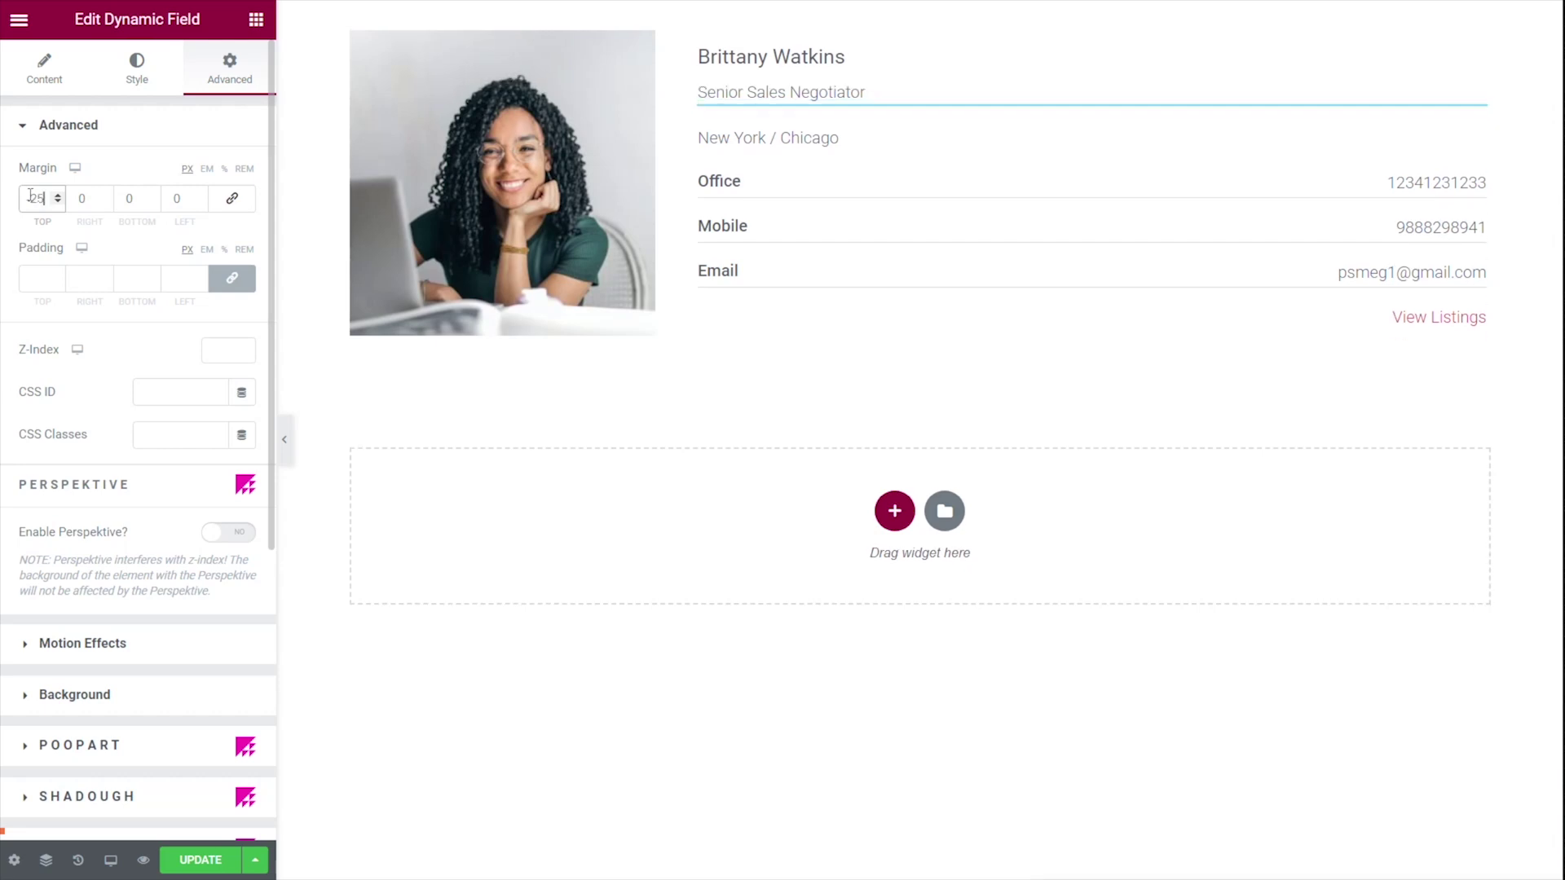
# Step: Customize the Service Areas field's output with the format "Areas covered: %s" and update the template
pyautogui.click(771, 141)
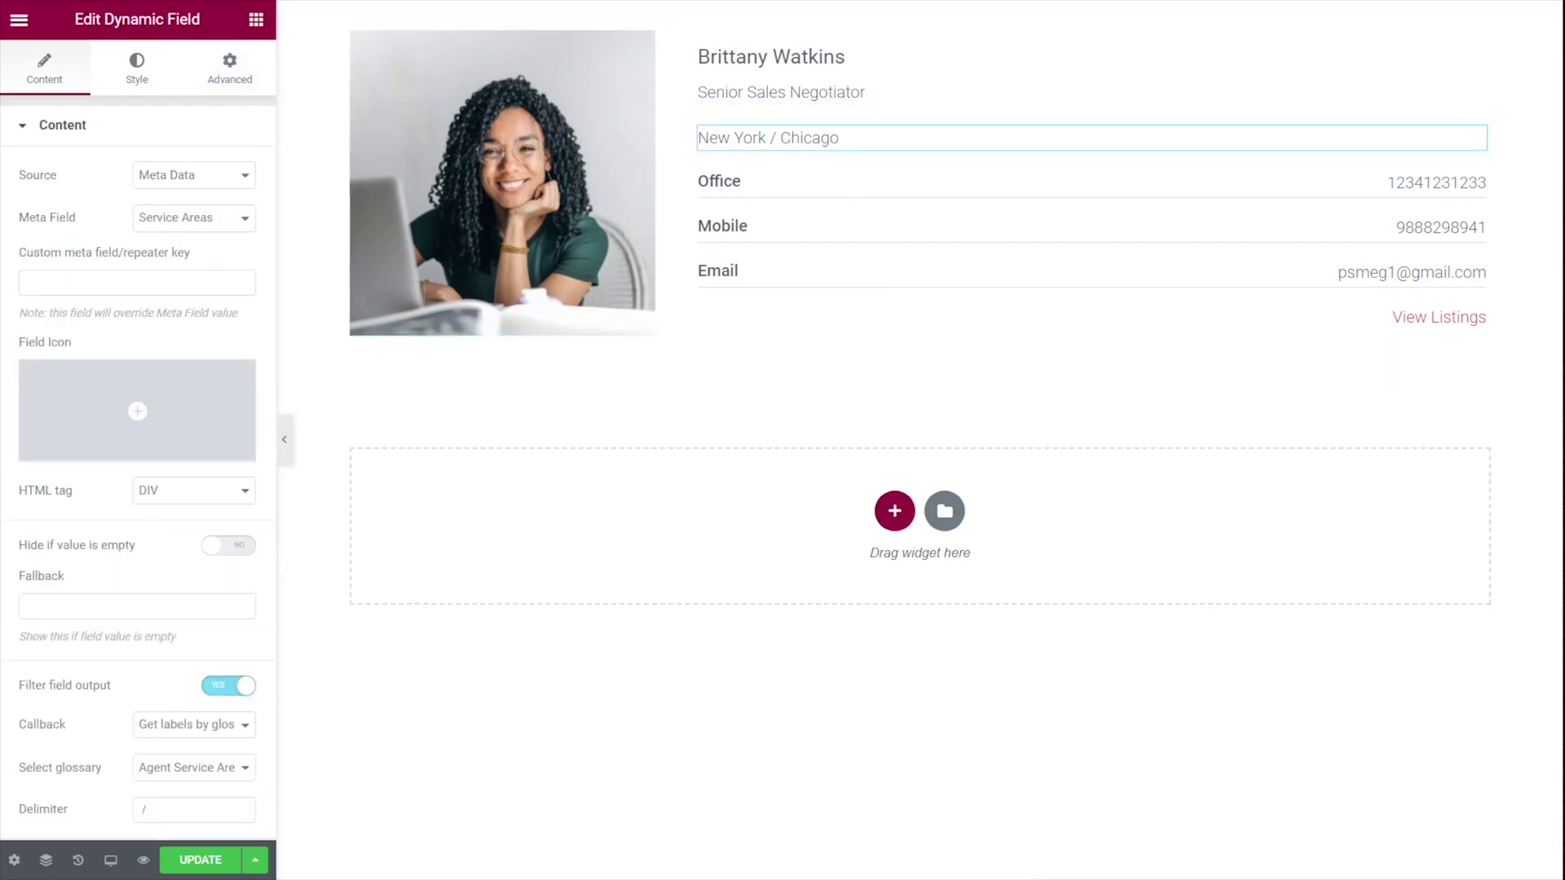
pyautogui.scroll(-3, 72, 751)
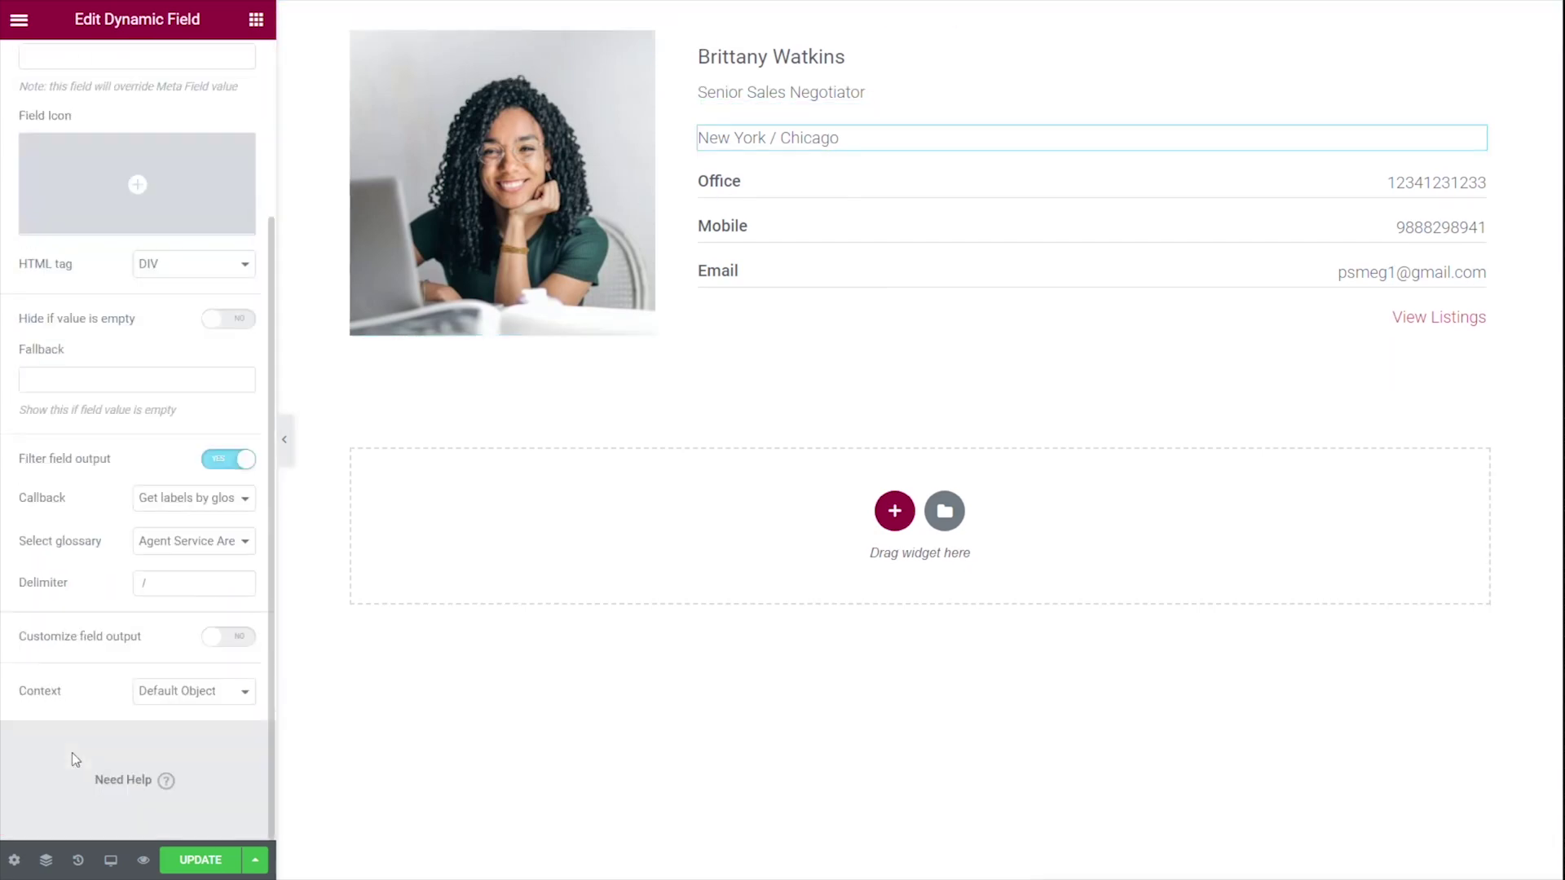
pyautogui.click(228, 636)
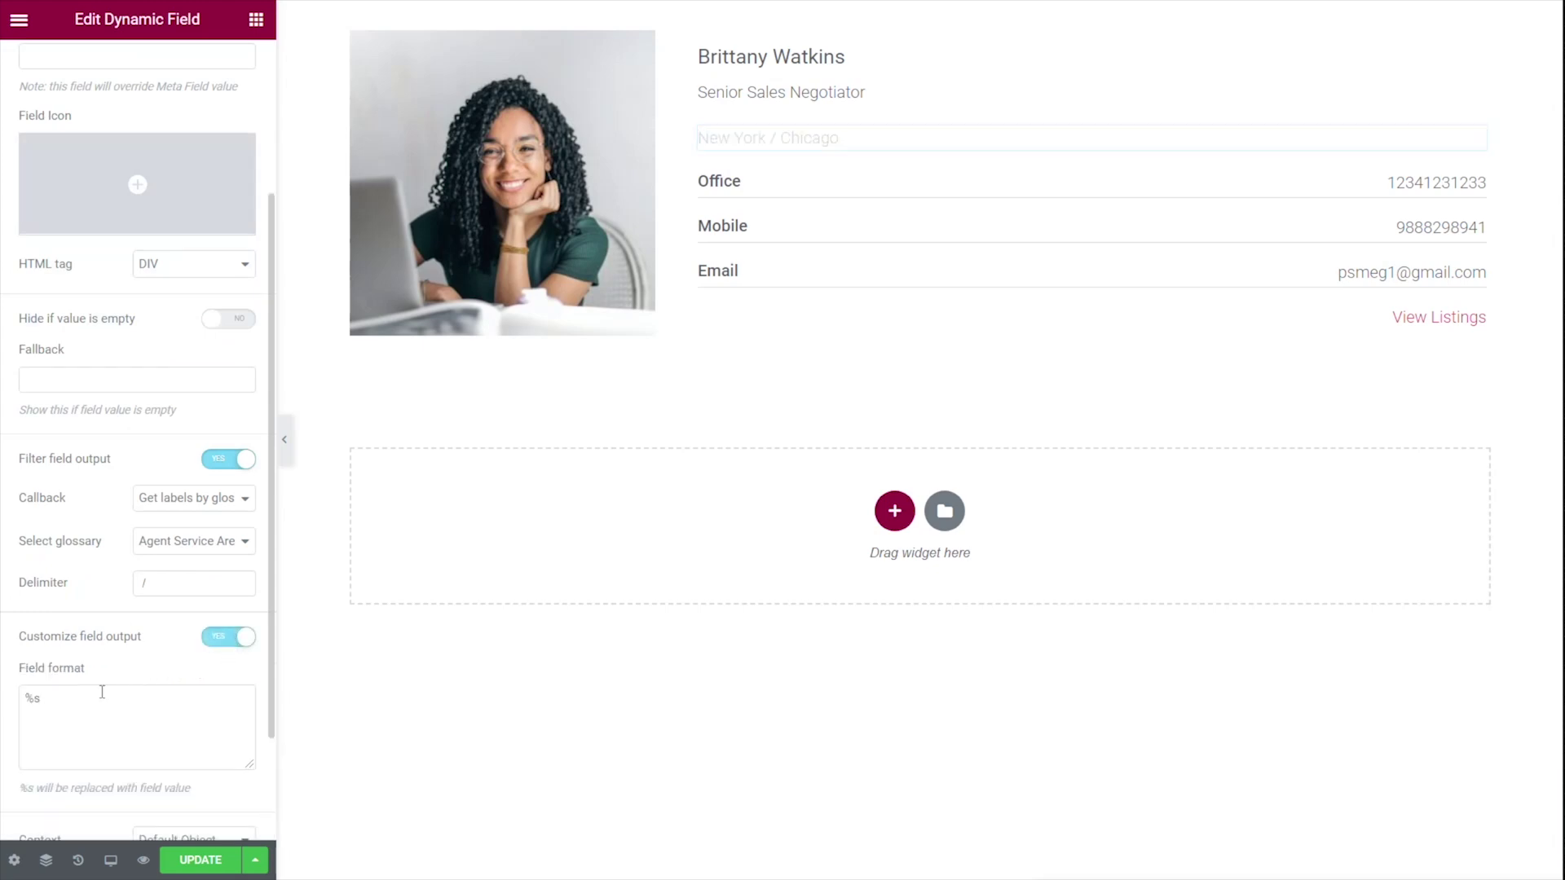
pyautogui.scroll(-2, 25, 591)
pyautogui.click(25, 575)
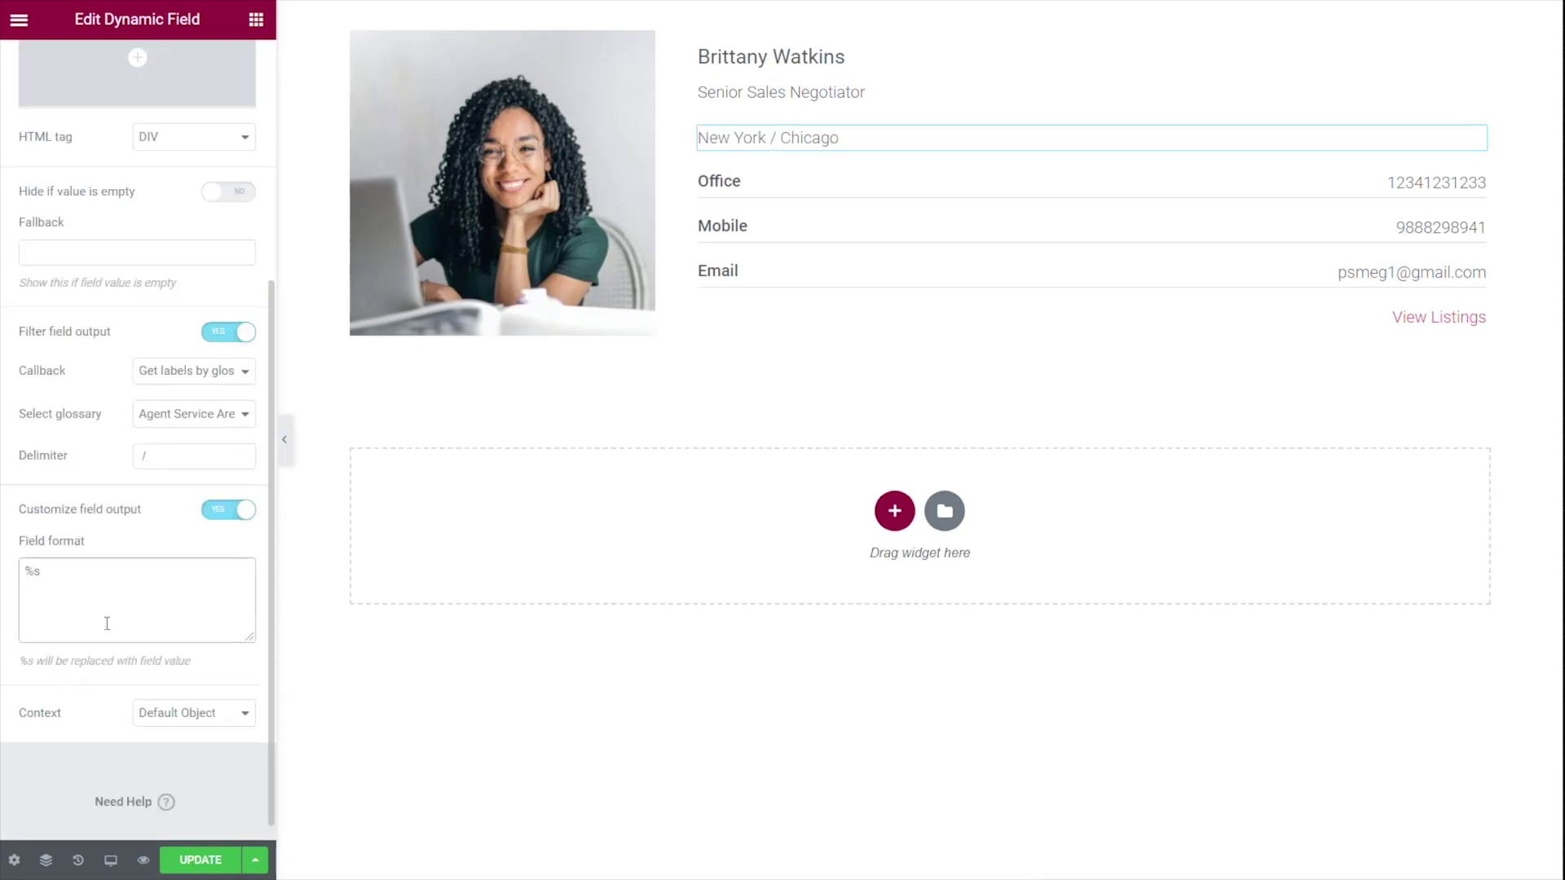
pyautogui.write('Areas covere')
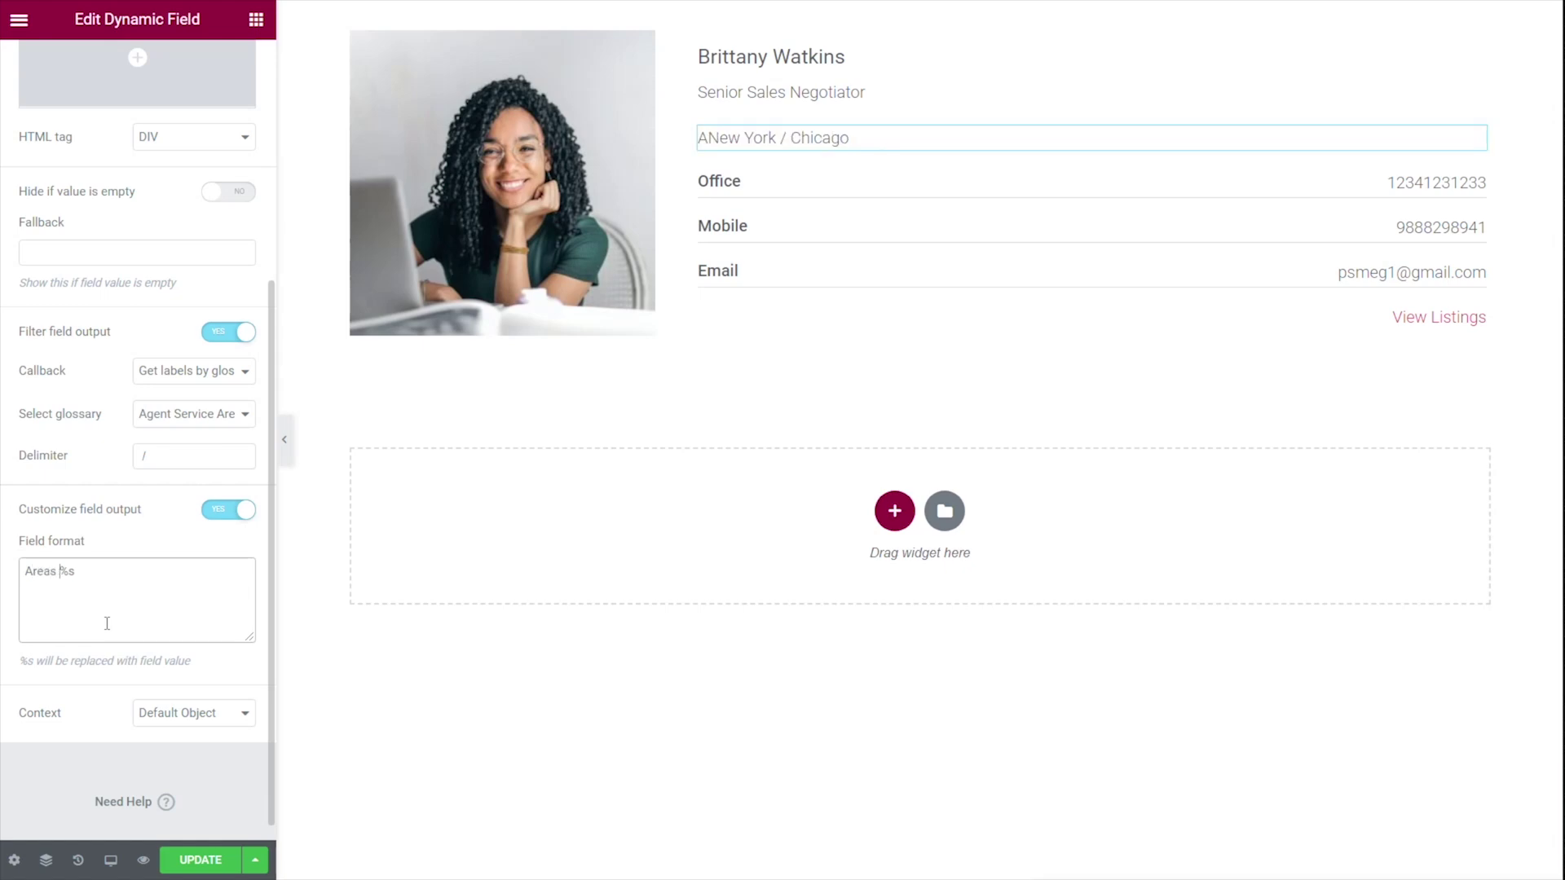
pyautogui.write('d:')
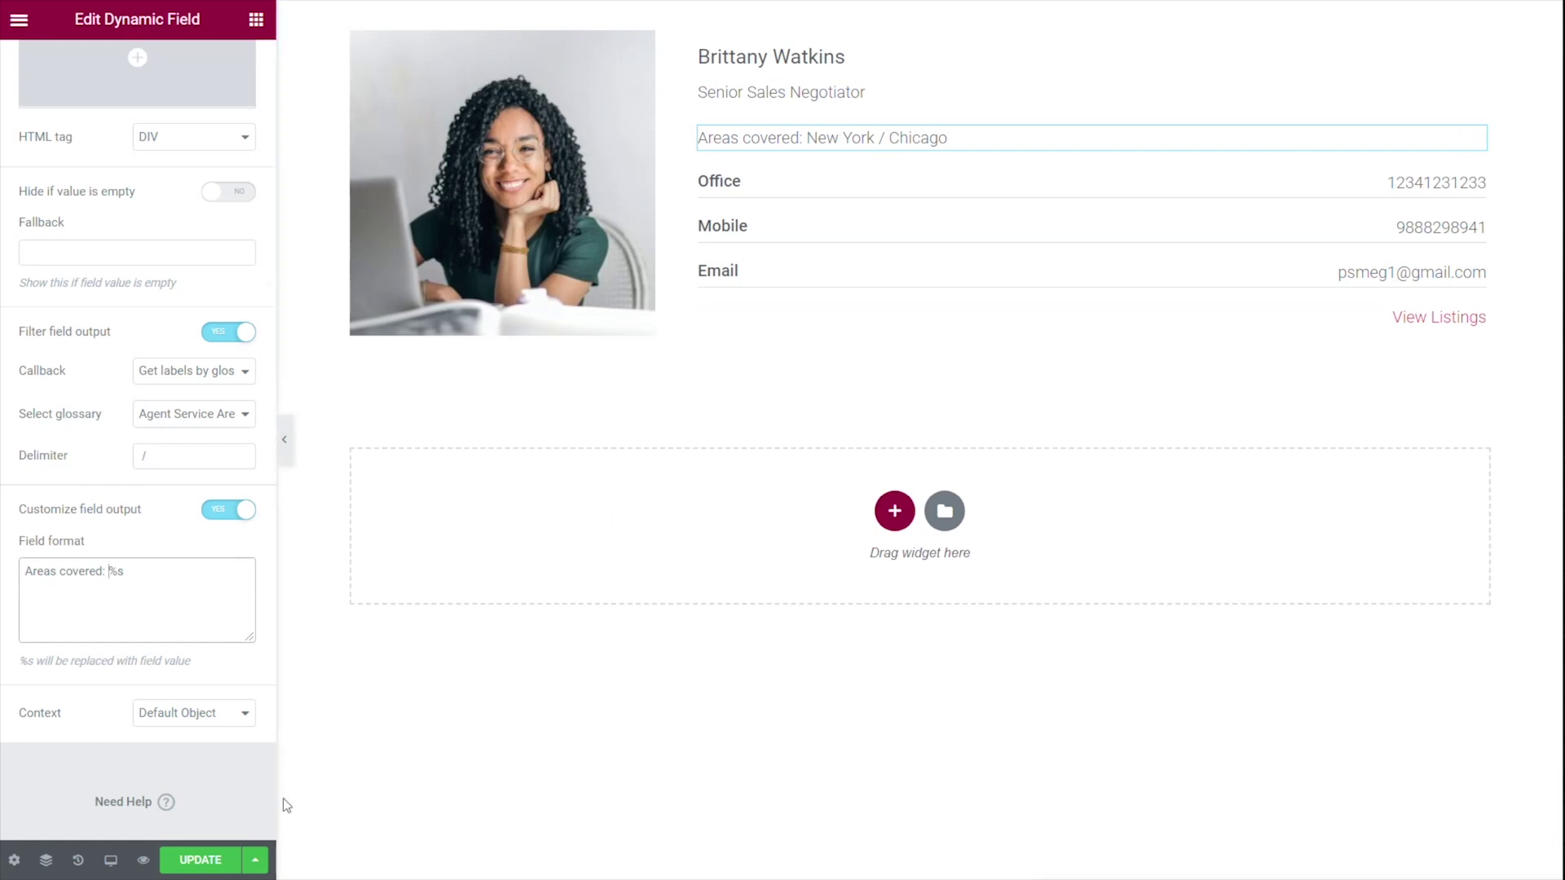
pyautogui.click(215, 858)
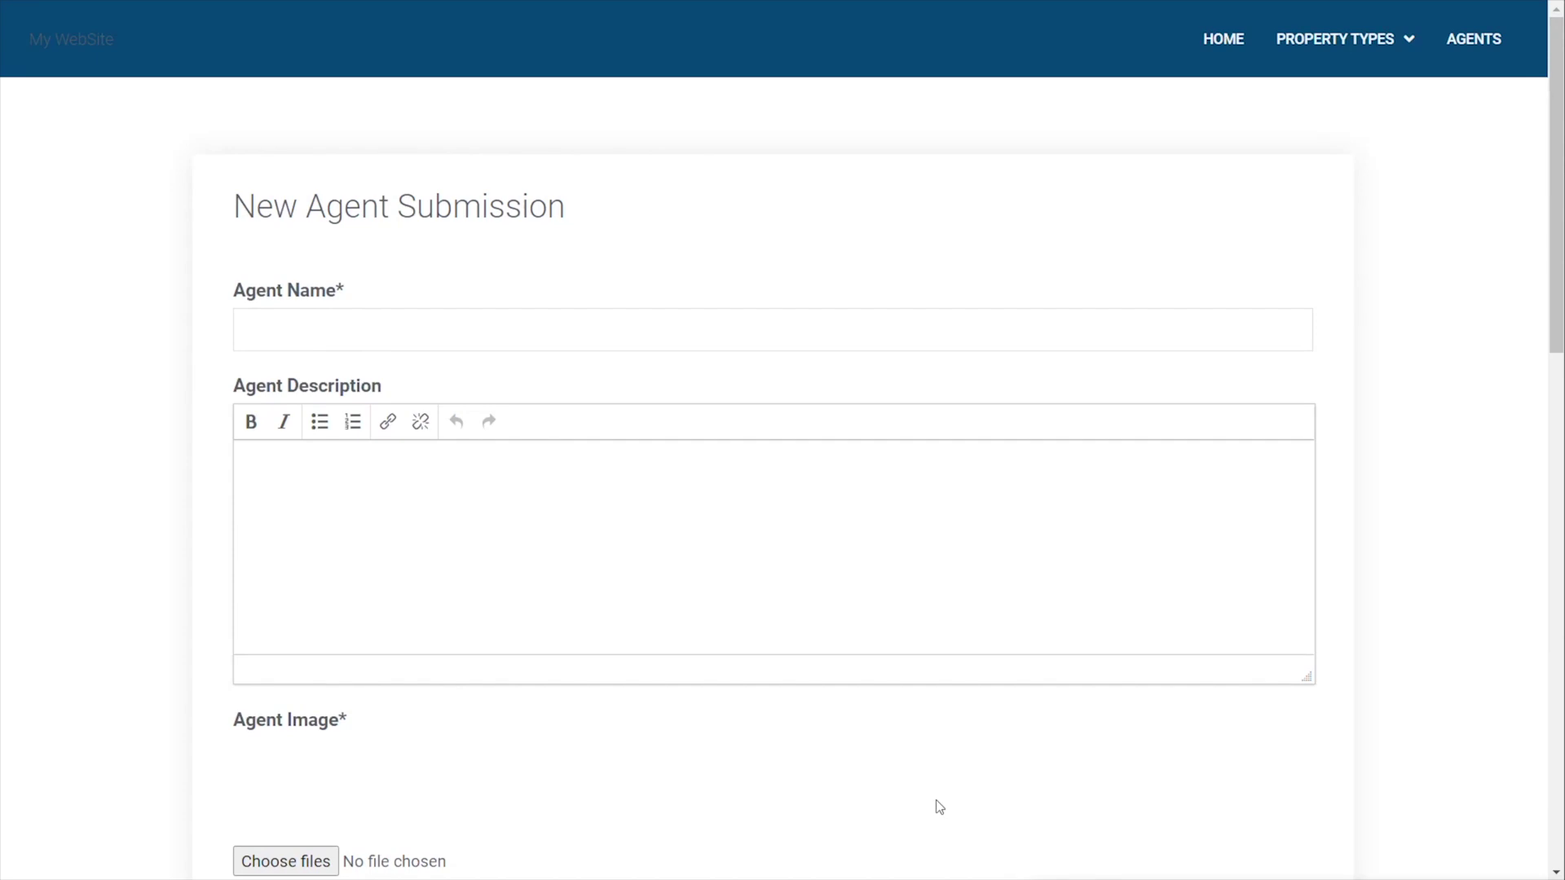
# Step: Examine the Service Areas and Specialities options in the New Agent Submission form on the website
pyautogui.scroll(-5, 818, 726)
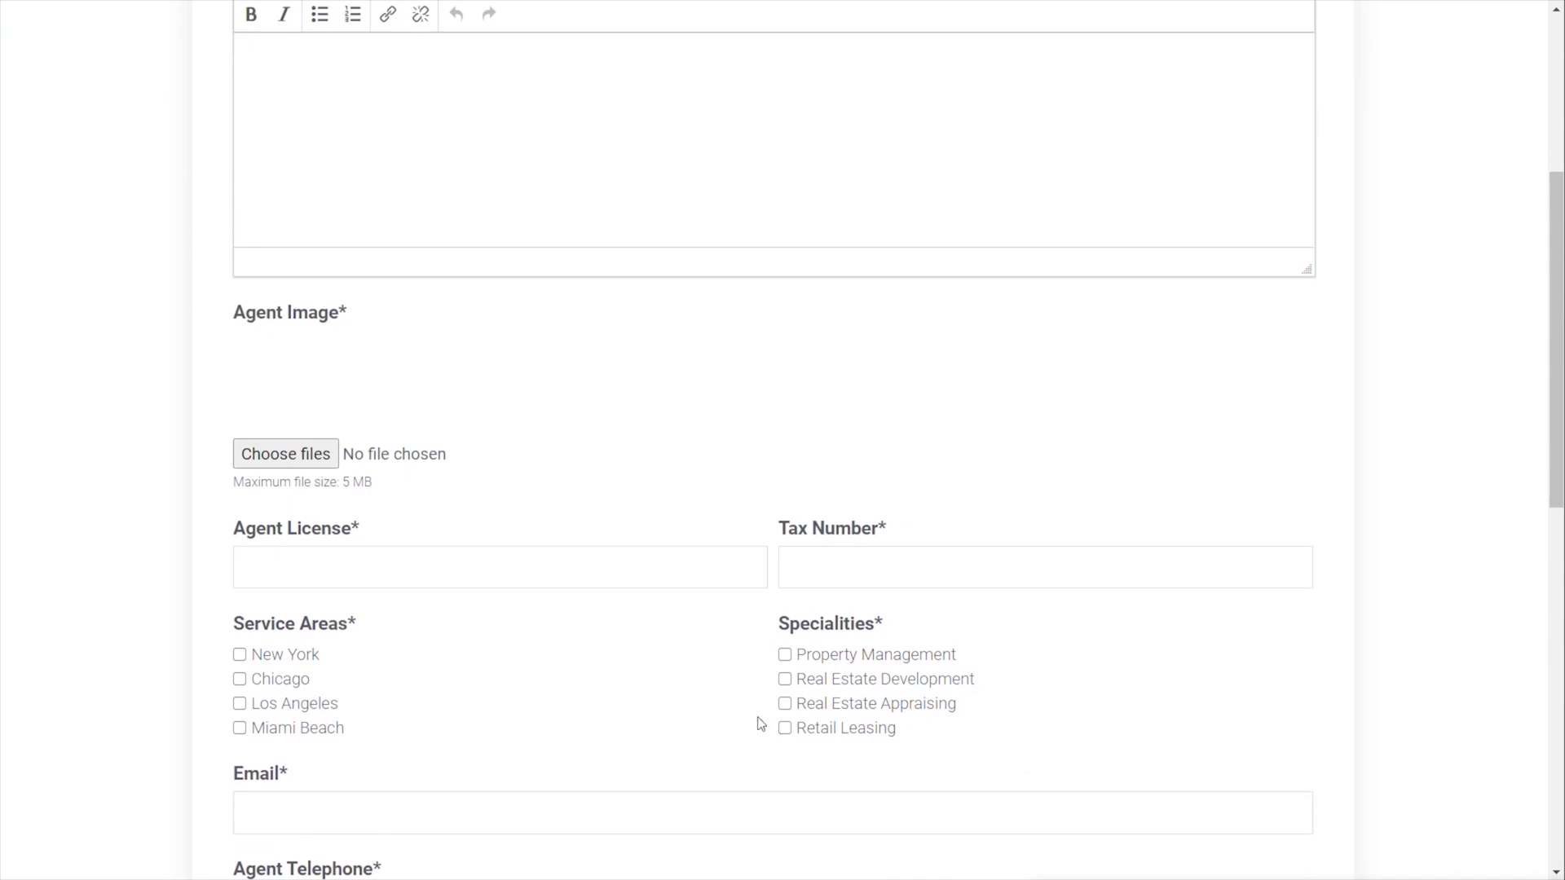
pyautogui.scroll(-1, 760, 723)
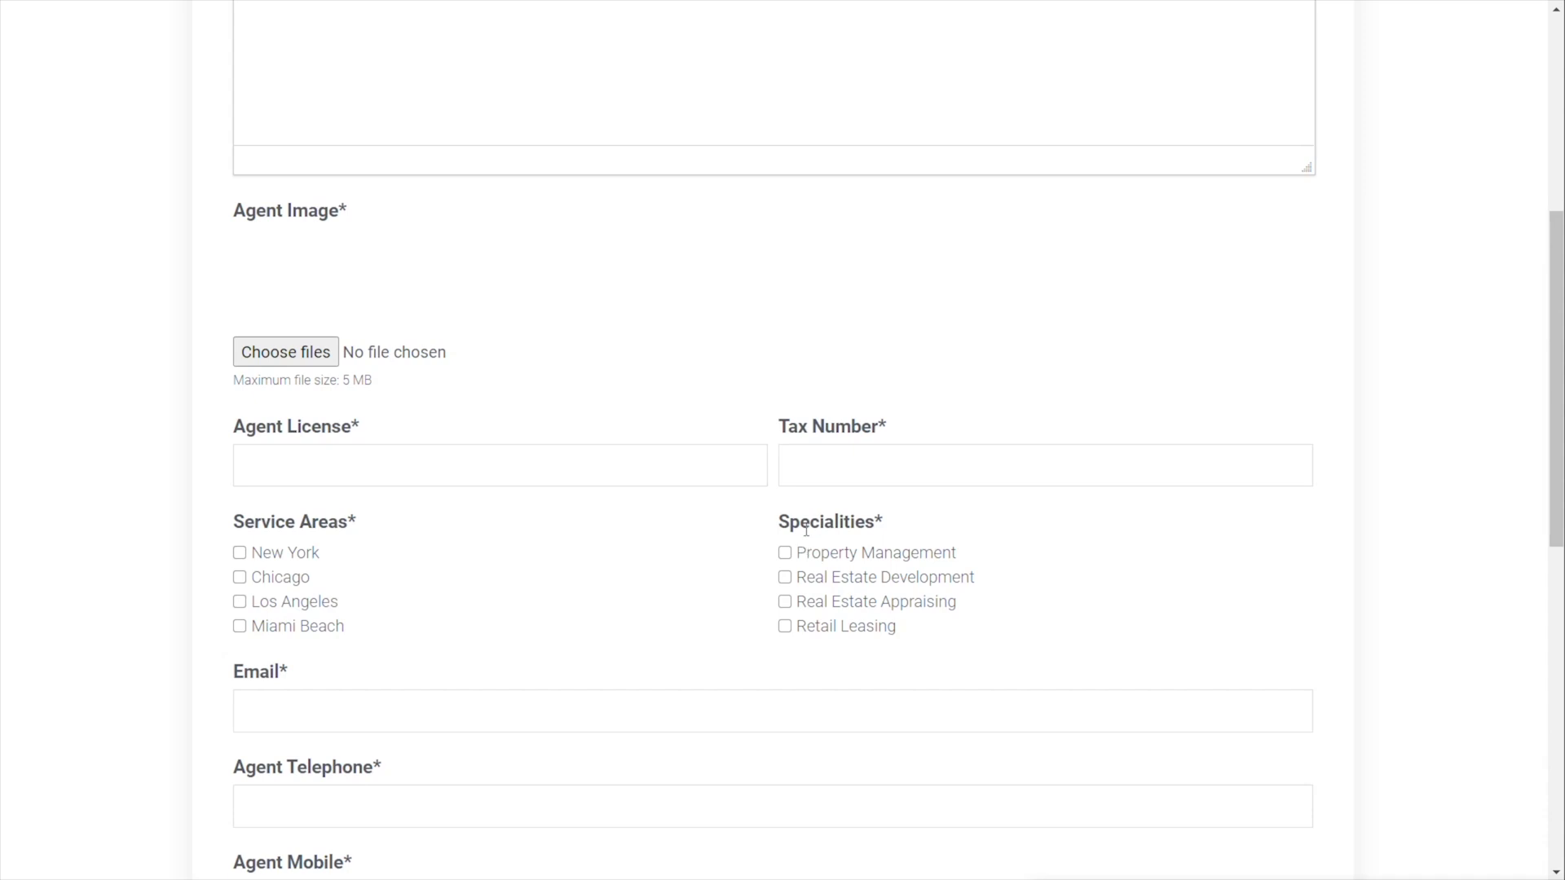
# Step: Try out the Real Estate Development and Retail Leasing checkboxes under Specialities in the submission form
pyautogui.click(785, 577)
pyautogui.click(786, 626)
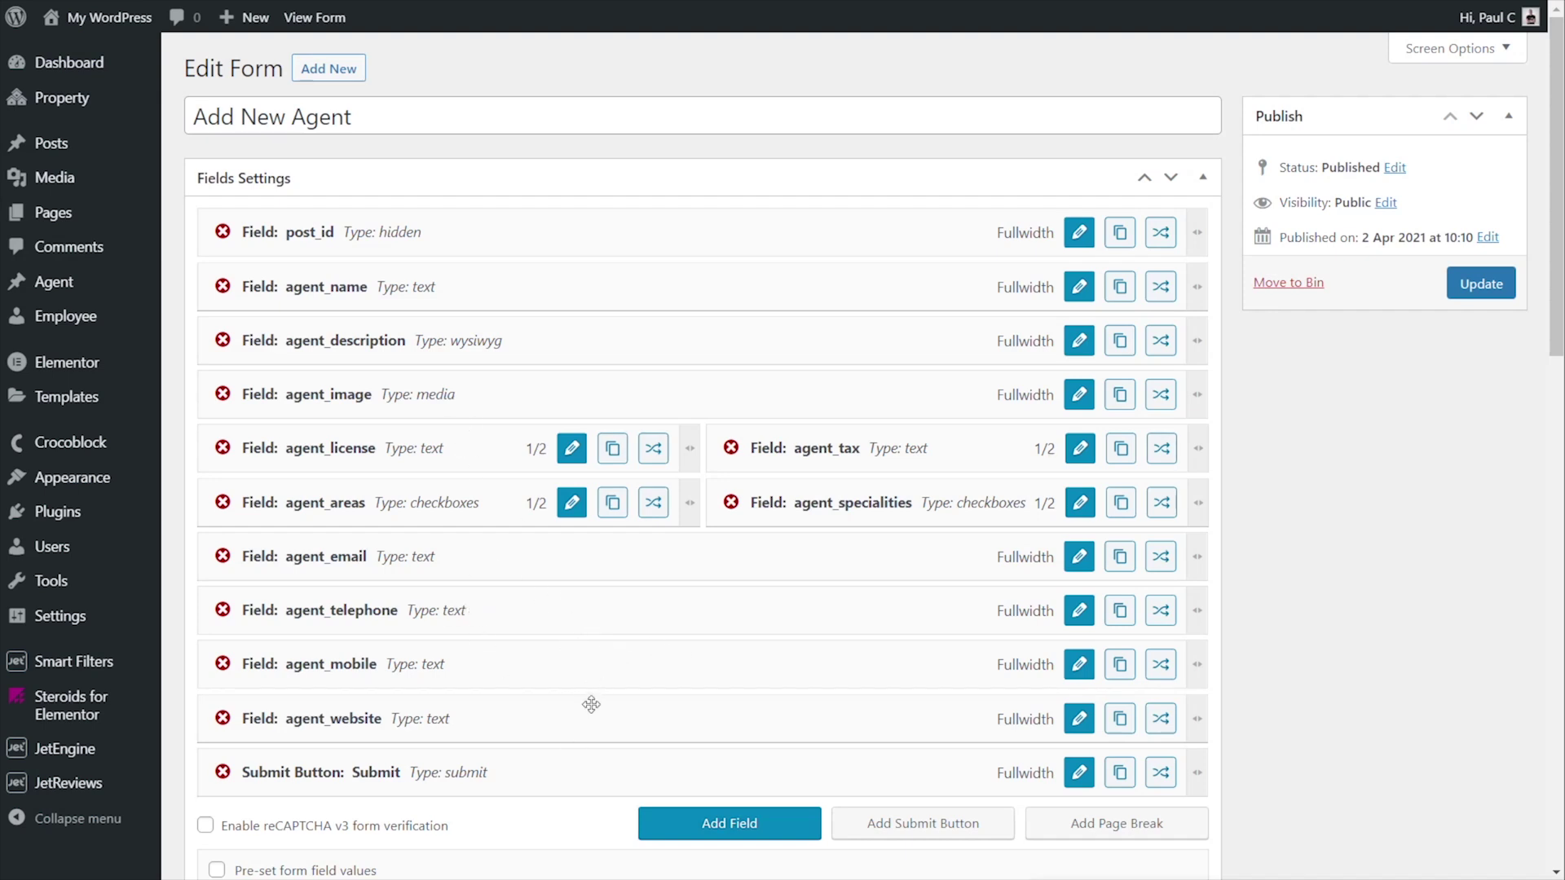
# Step: Examine the agent_specialities field's type and glossary settings in the Add New Agent form, leaving them as they are
pyautogui.click(1080, 503)
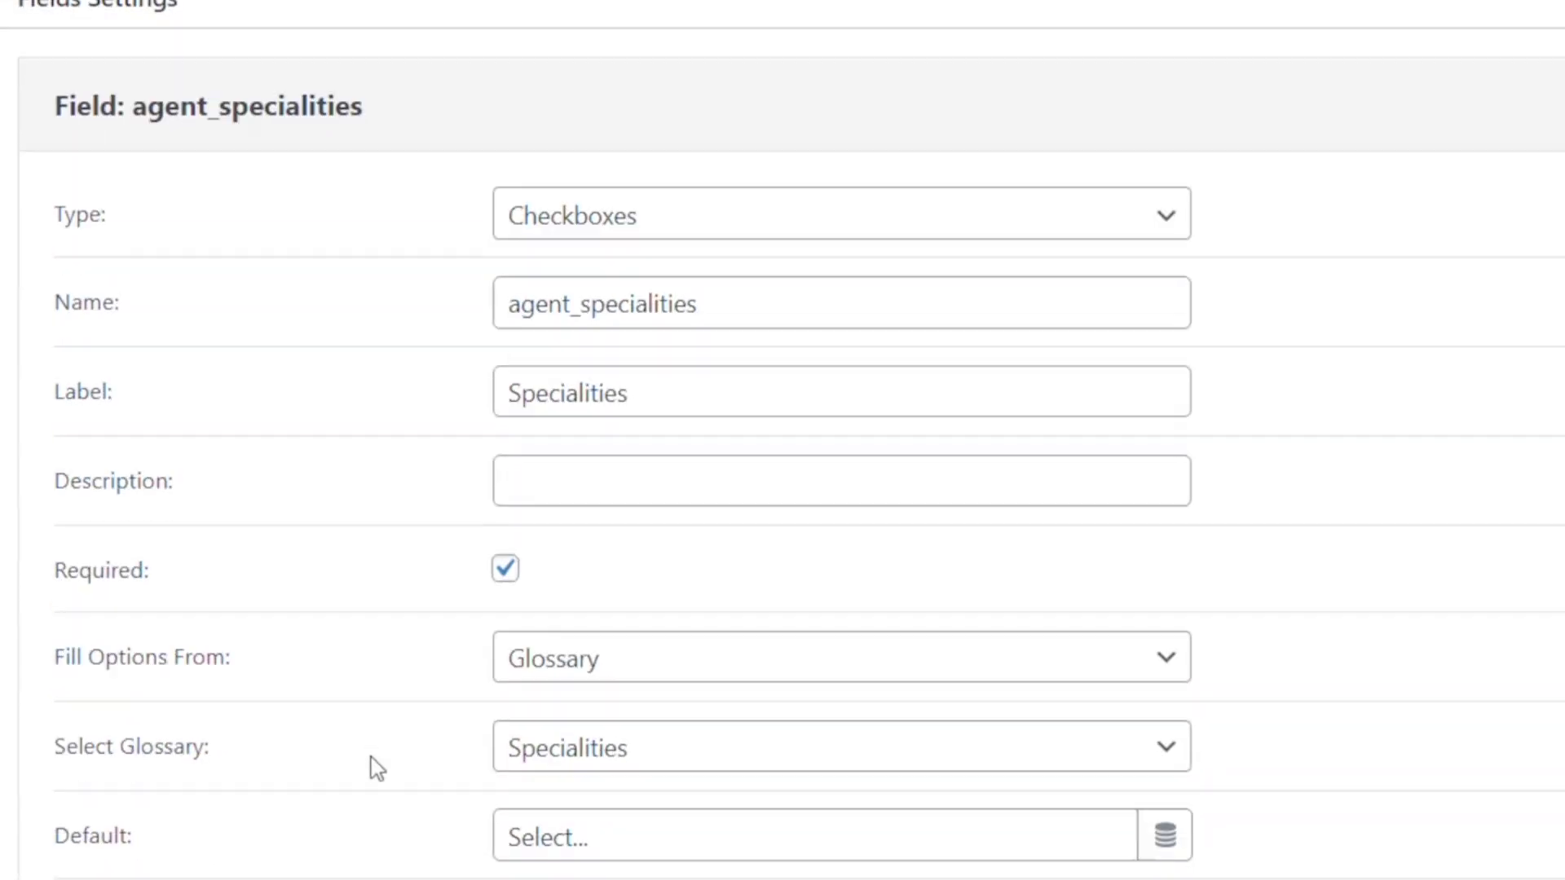
pyautogui.scroll(-3, 374, 765)
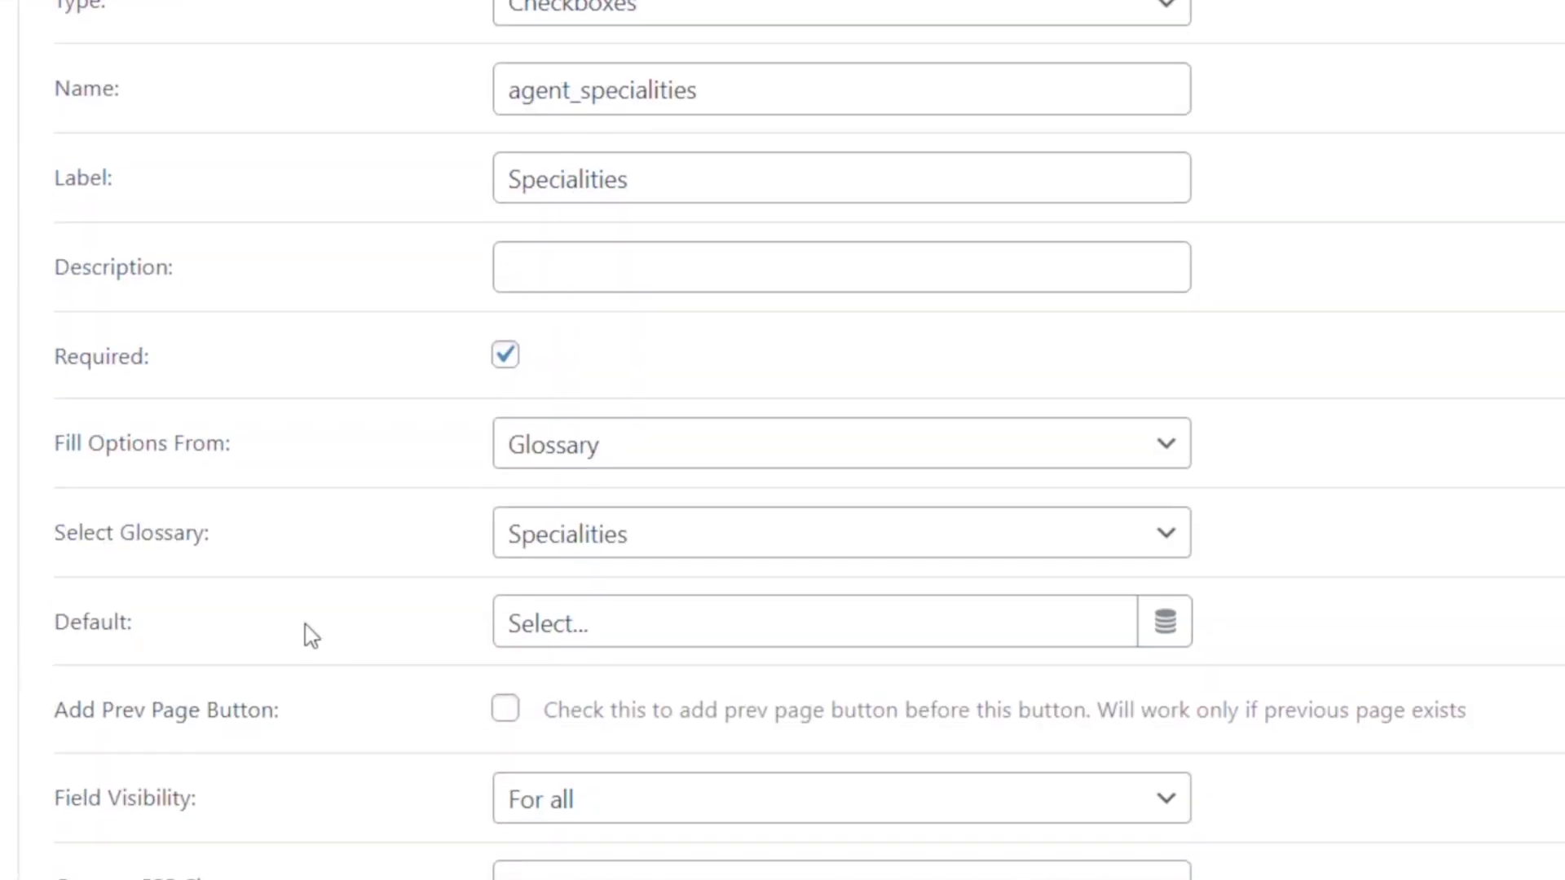
pyautogui.scroll(2, 236, 375)
pyautogui.click(719, 193)
pyautogui.click(603, 367)
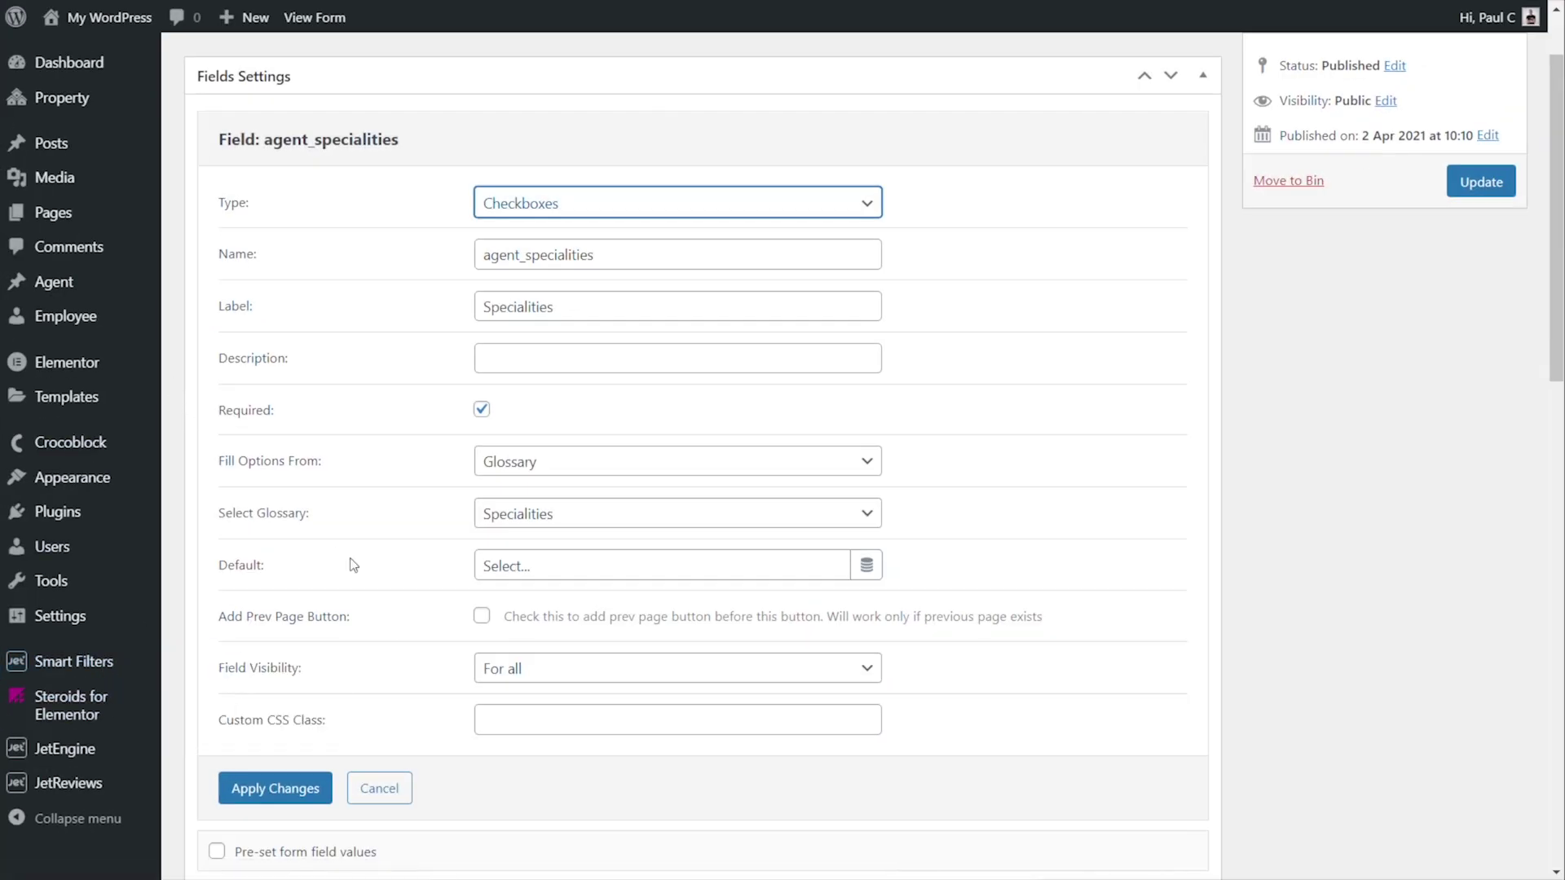
pyautogui.click(394, 790)
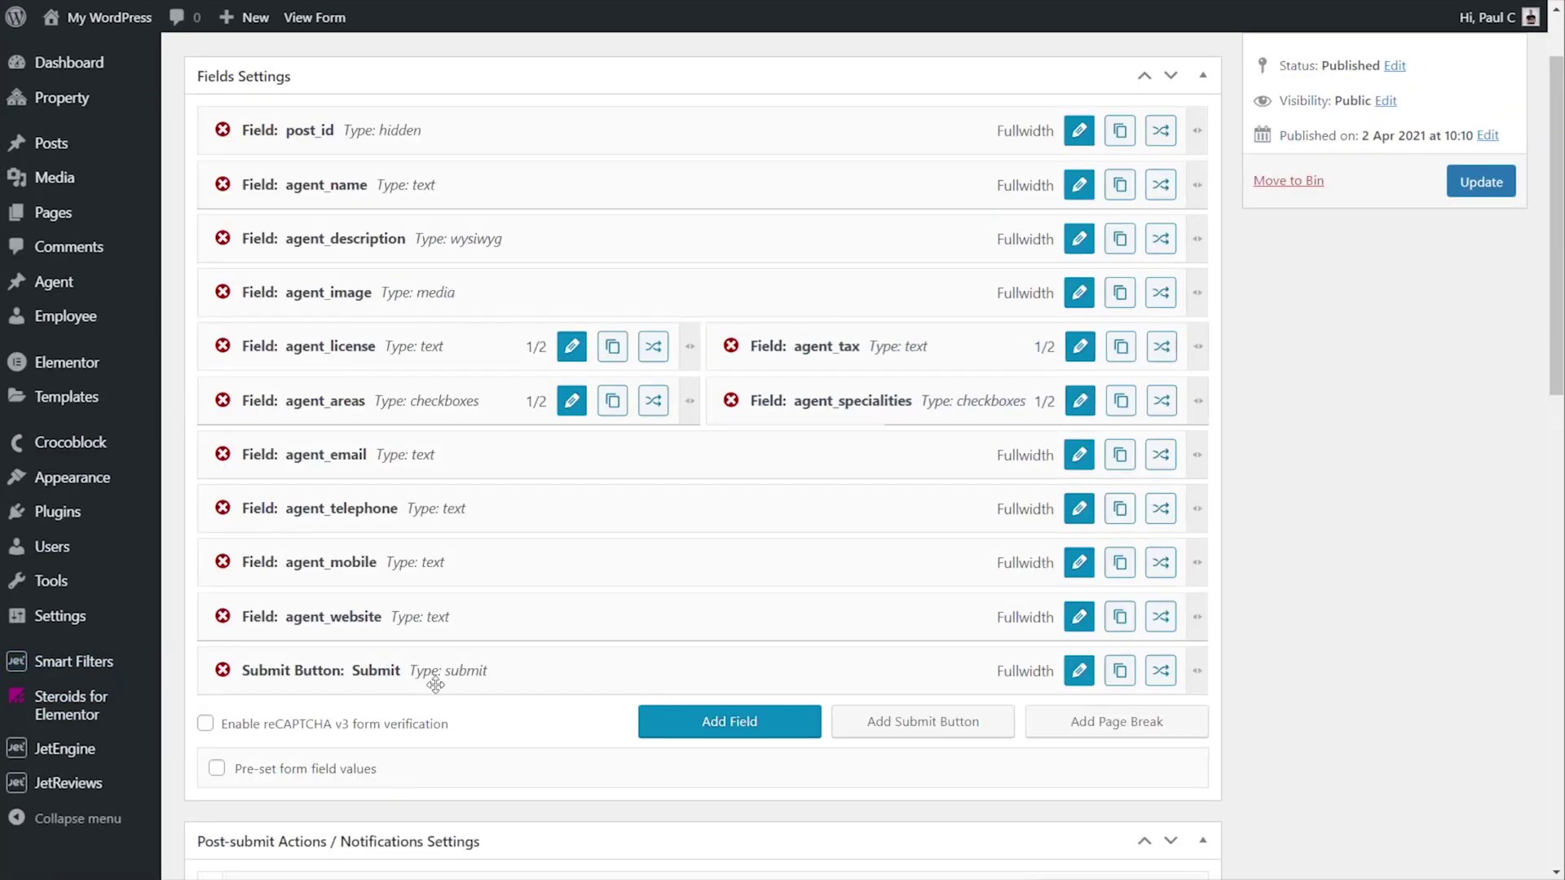
# Step: Add a new form field directly above agent_email and set its type to Select
pyautogui.click(745, 724)
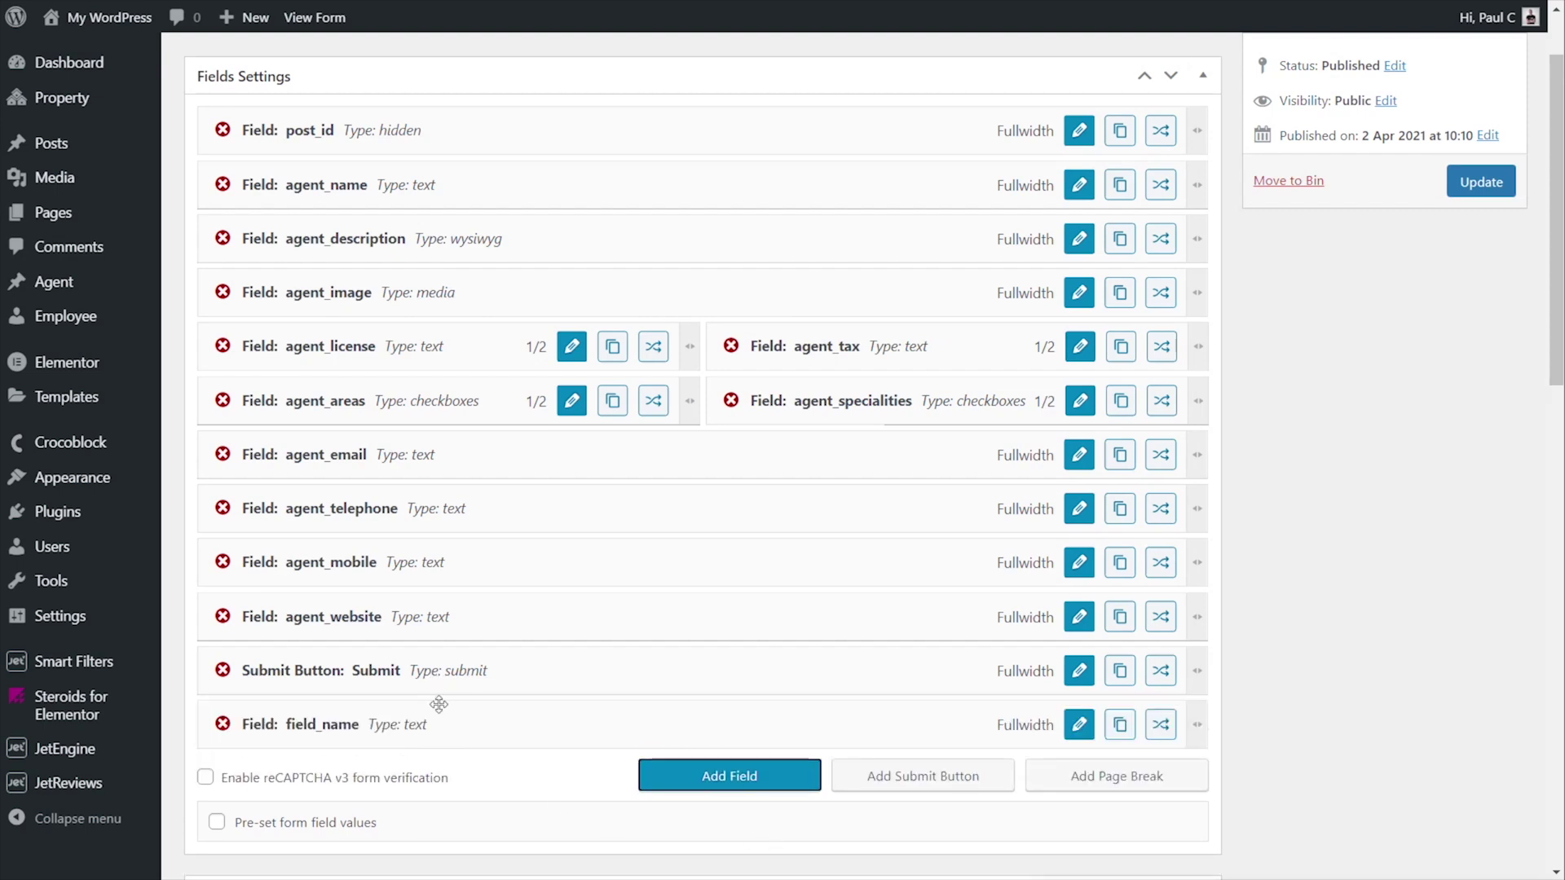
pyautogui.moveTo(440, 722); pyautogui.dragTo(483, 453)
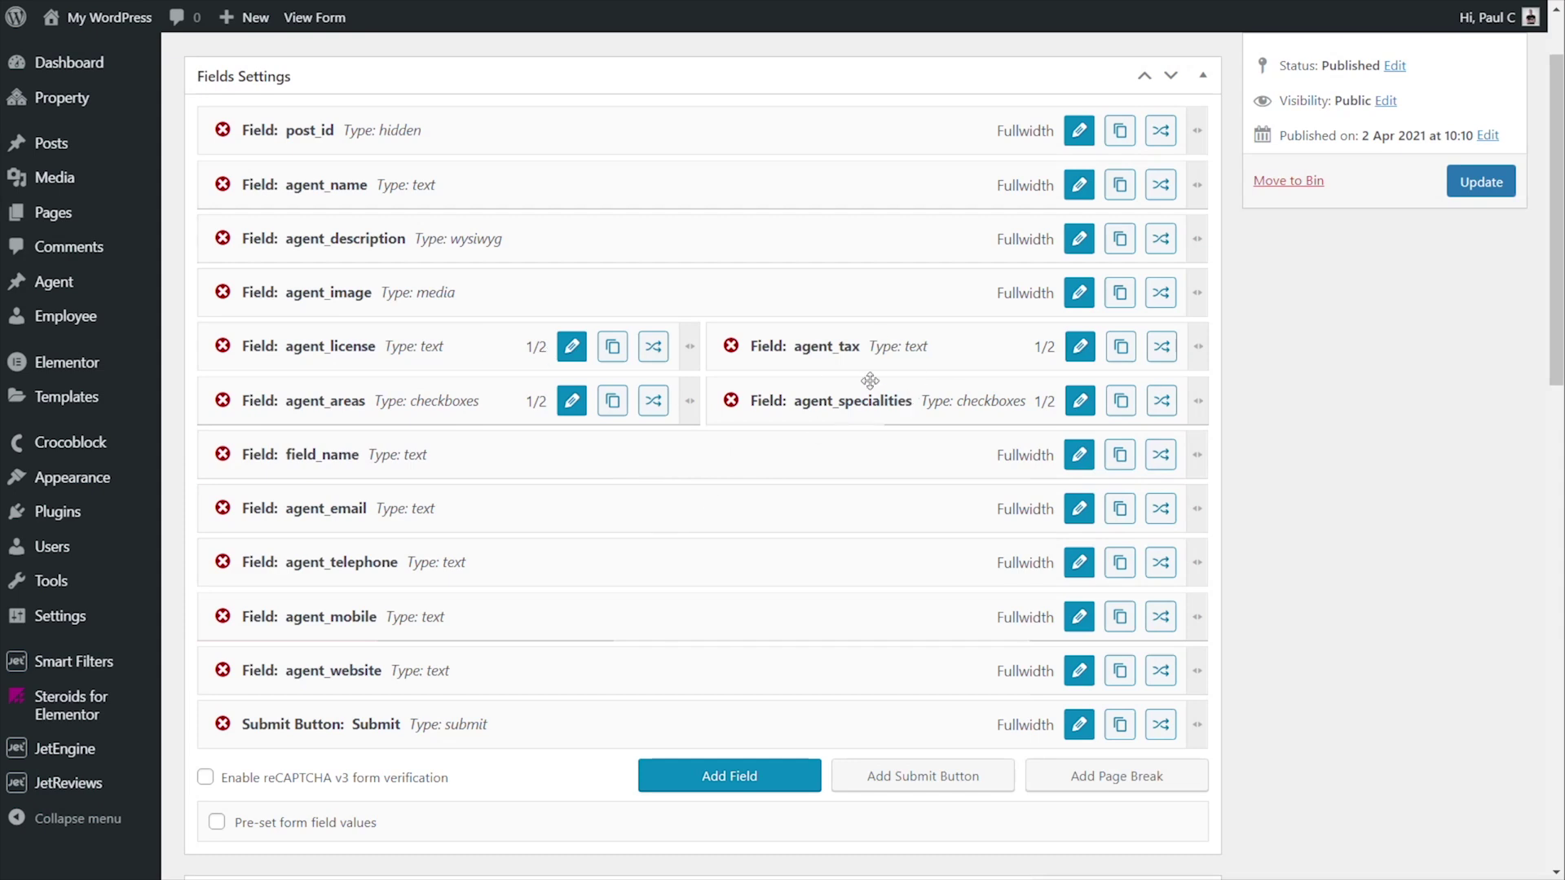
pyautogui.click(1078, 460)
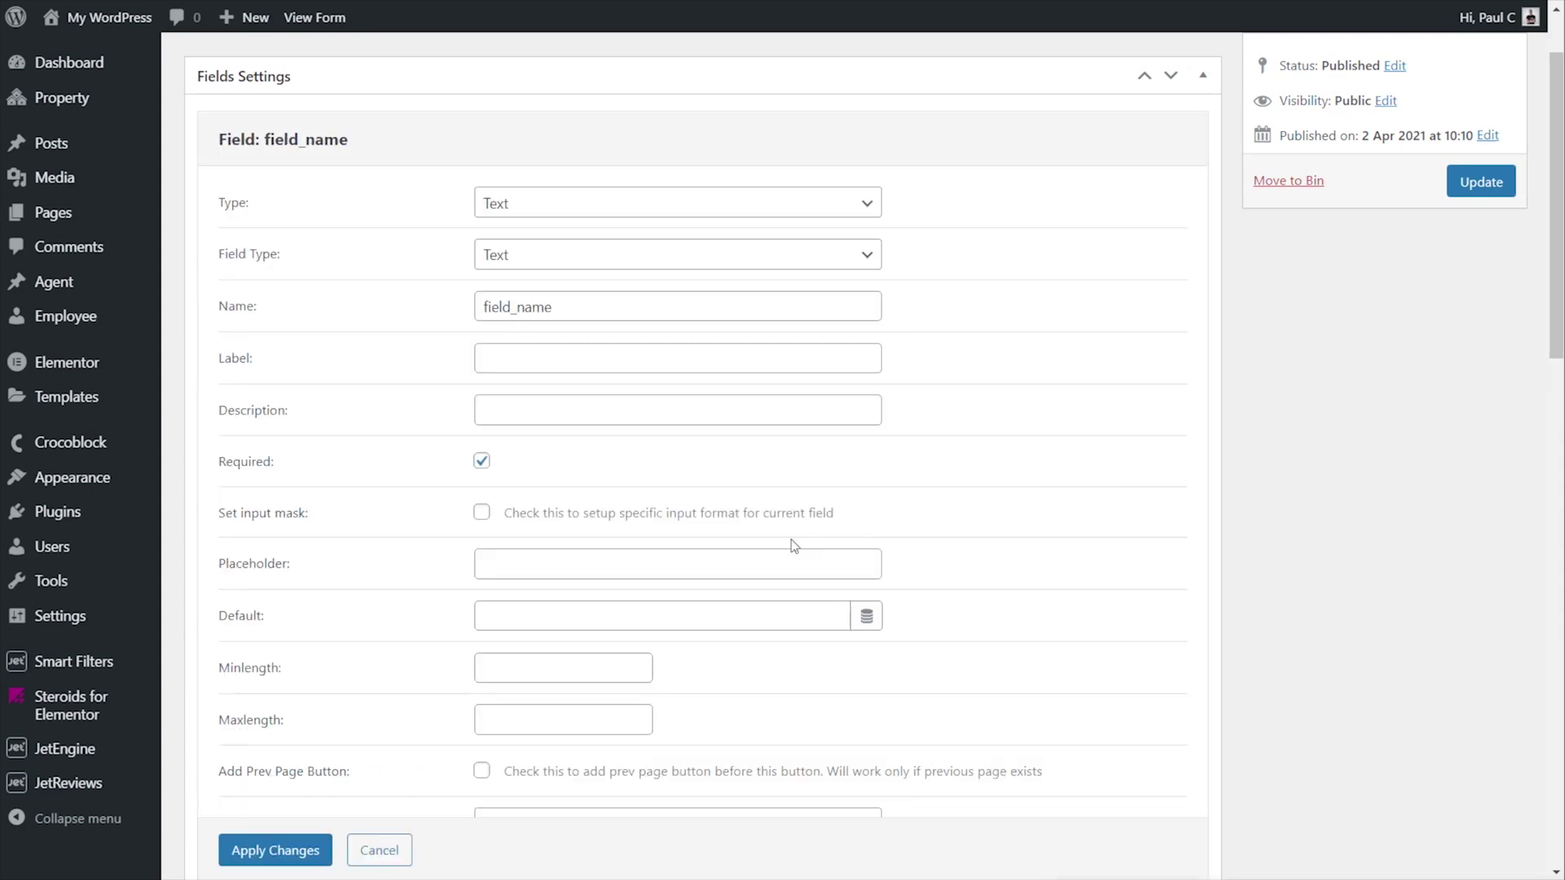
pyautogui.click(541, 209)
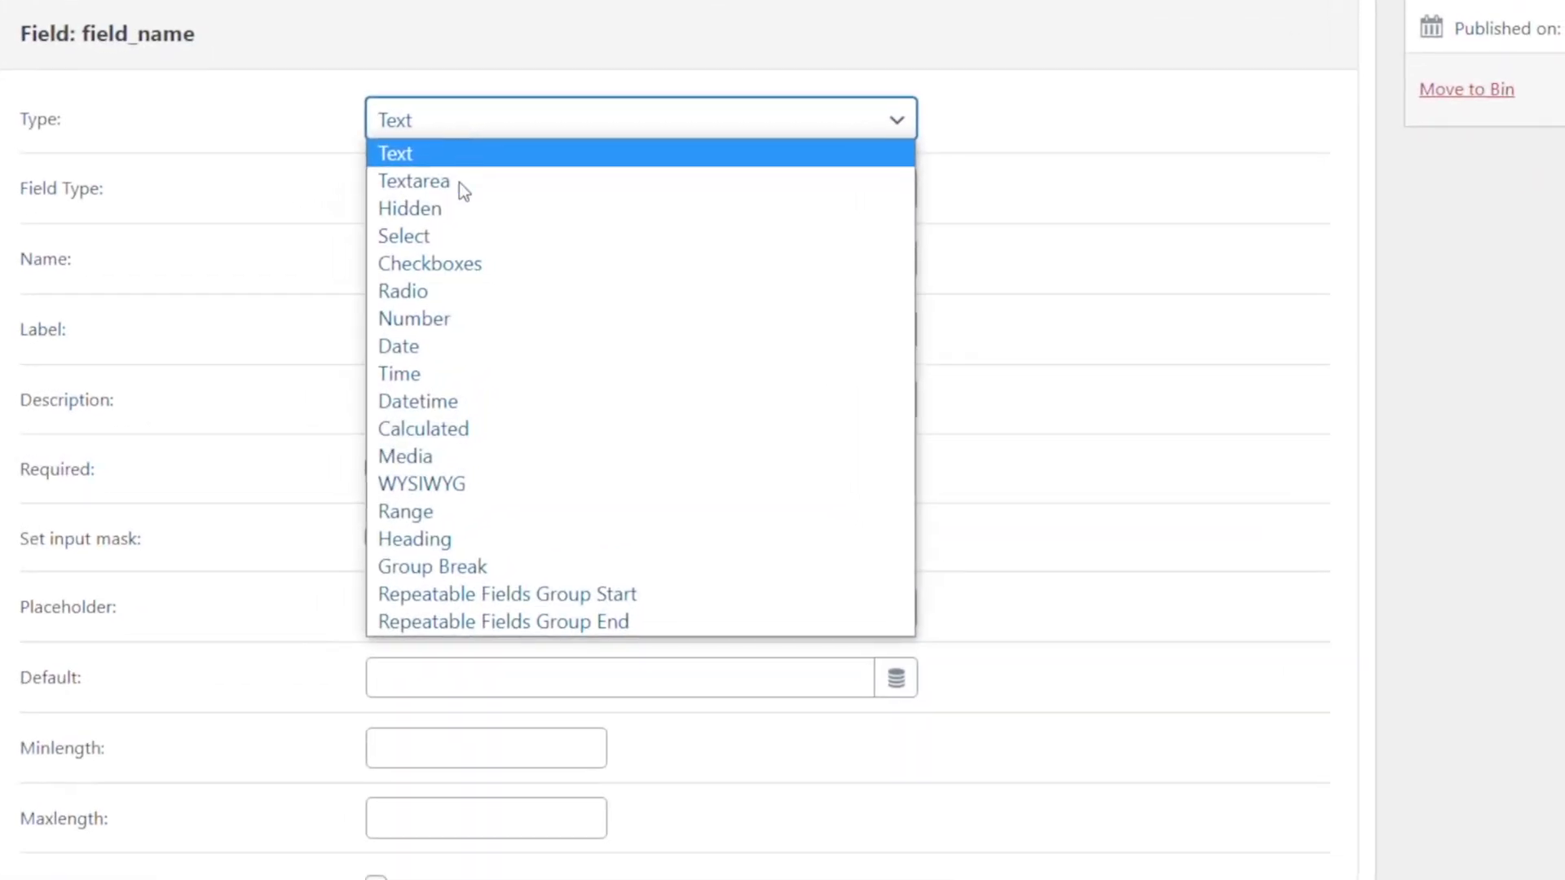
pyautogui.click(473, 236)
# Step: Name the new select field agent_position and label it "Agent Position"
pyautogui.moveTo(504, 187); pyautogui.dragTo(364, 189)
pyautogui.write('a')
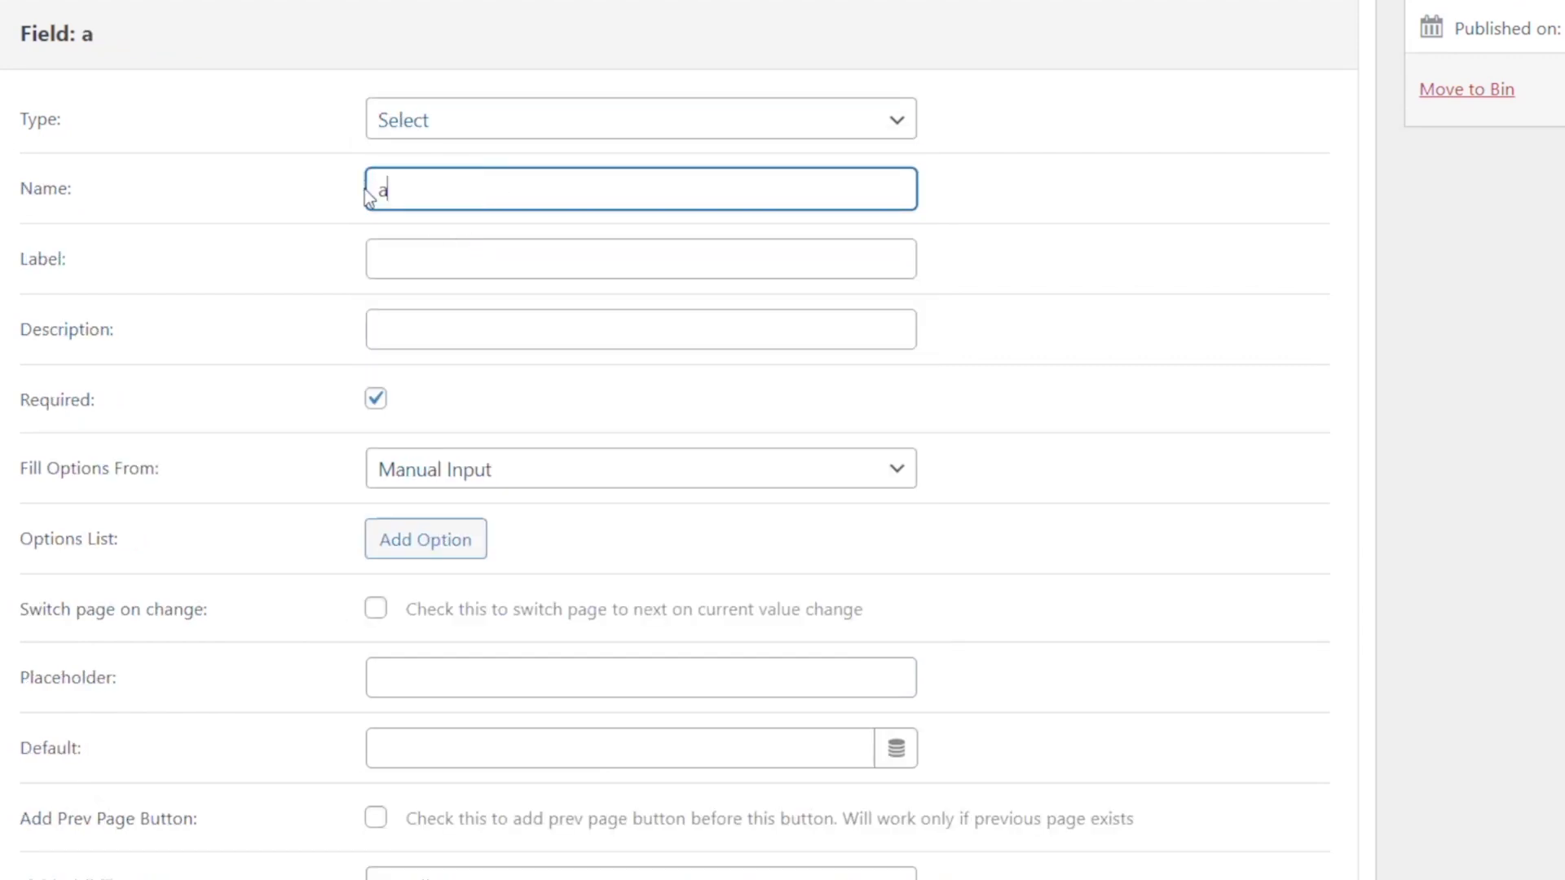
pyautogui.write('gent_position')
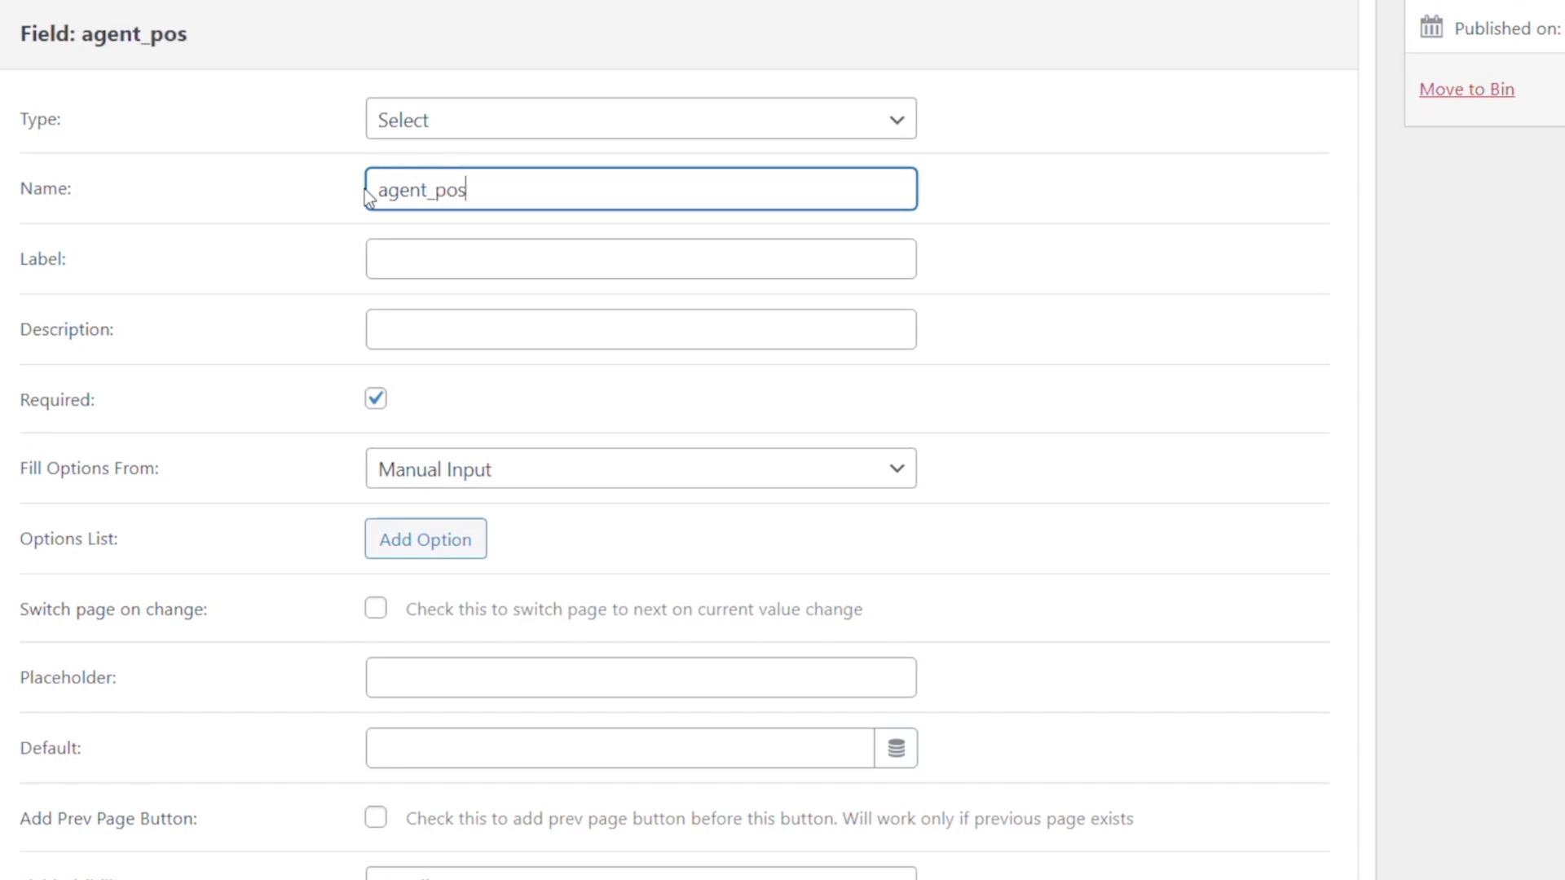
pyautogui.click(400, 253)
pyautogui.write('Agen')
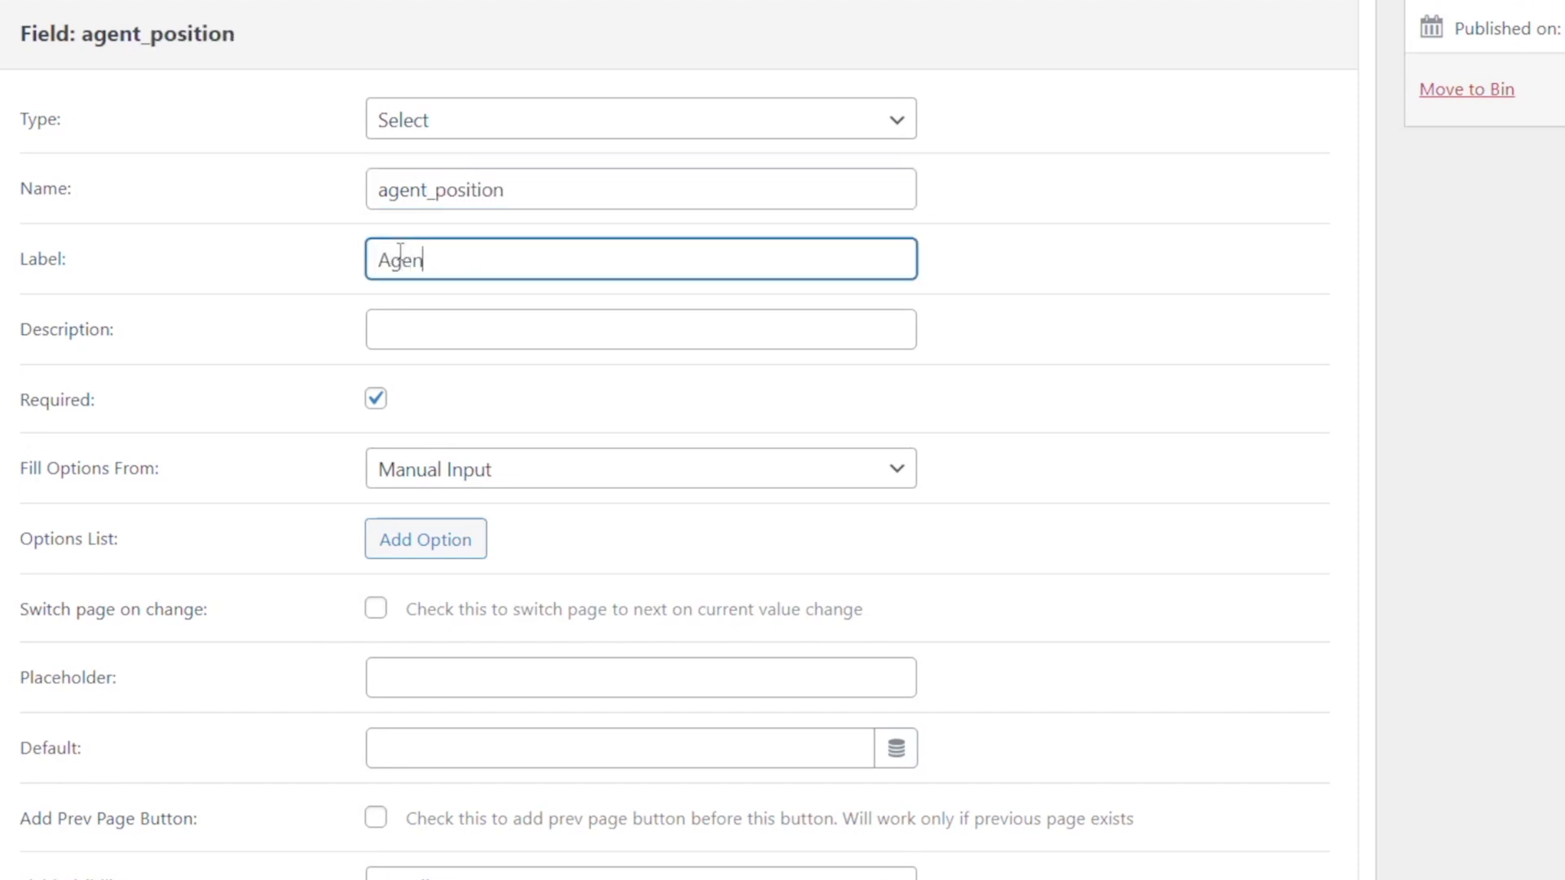
pyautogui.write('t Position')
# Step: Fill the agent_position field's options from the Agent Position glossary and apply the field changes
pyautogui.click(507, 471)
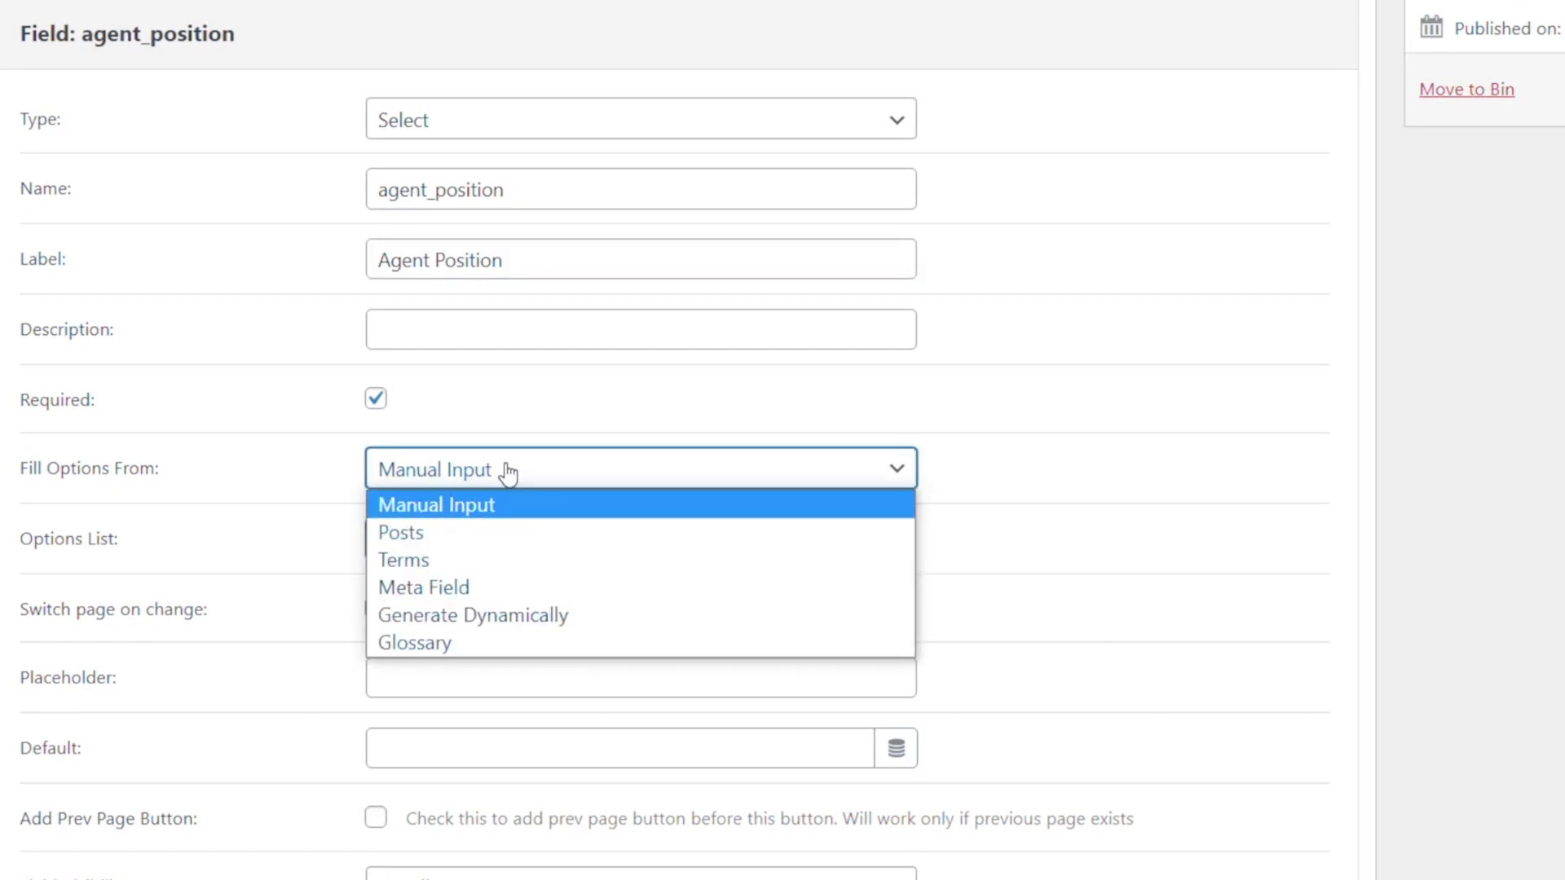
pyautogui.click(435, 643)
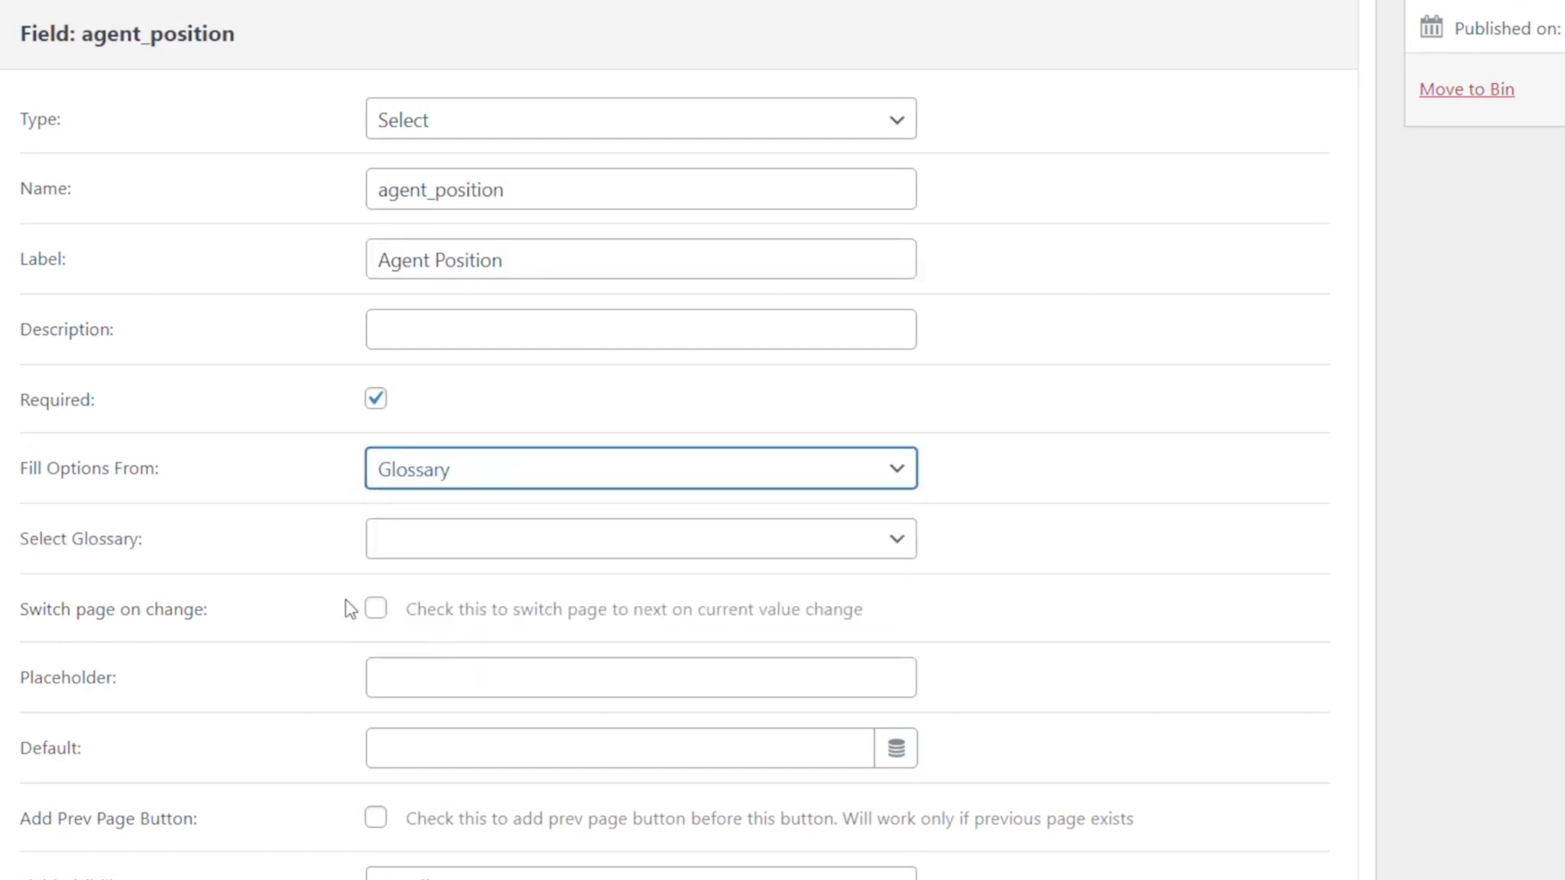
pyautogui.click(424, 551)
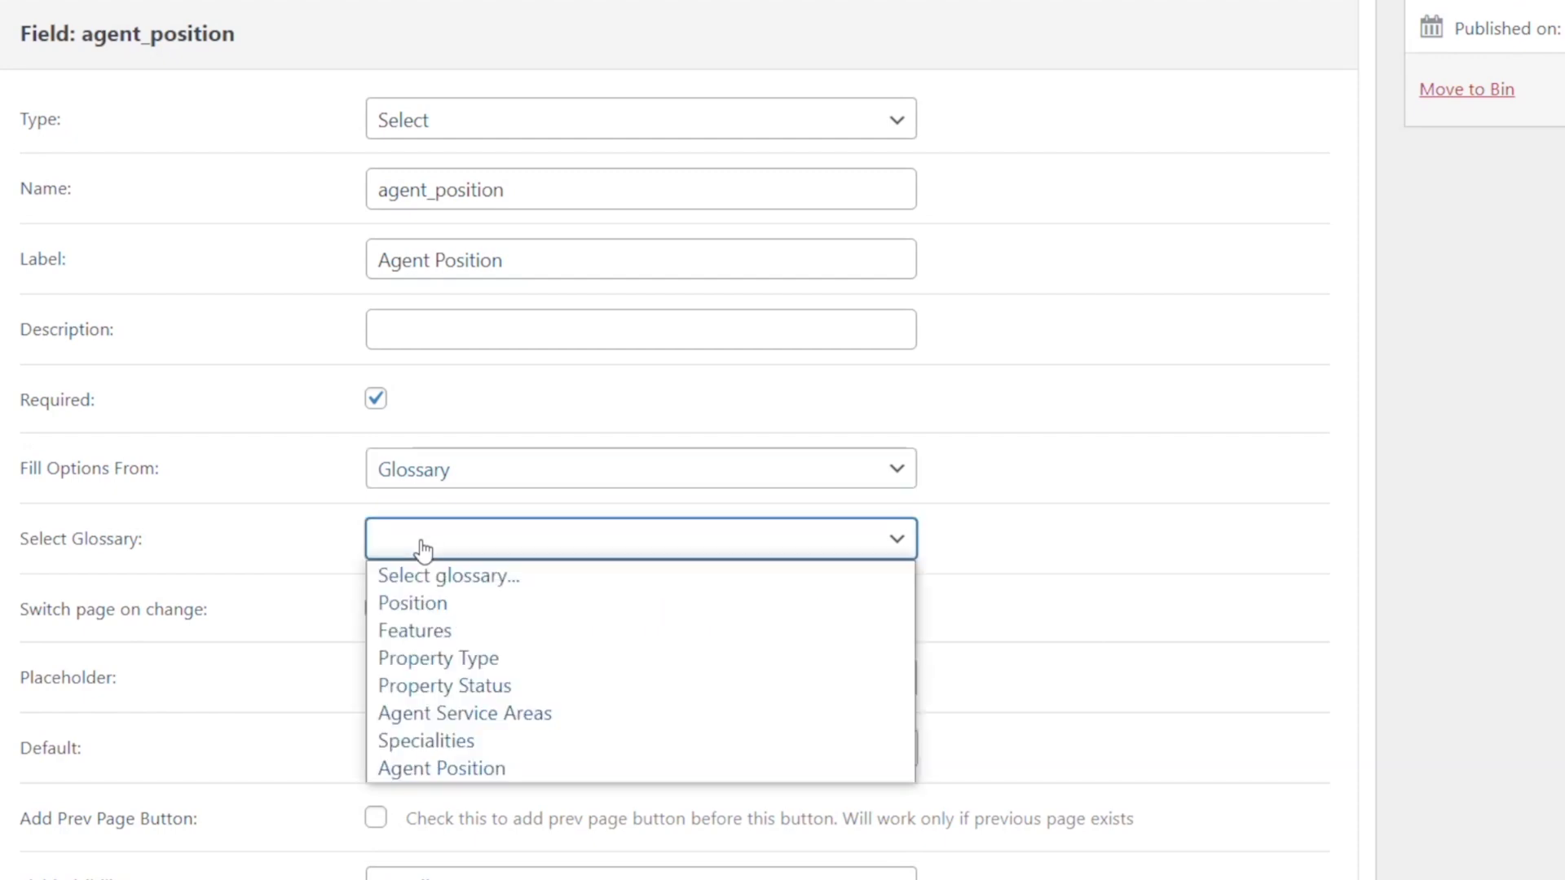
pyautogui.click(423, 771)
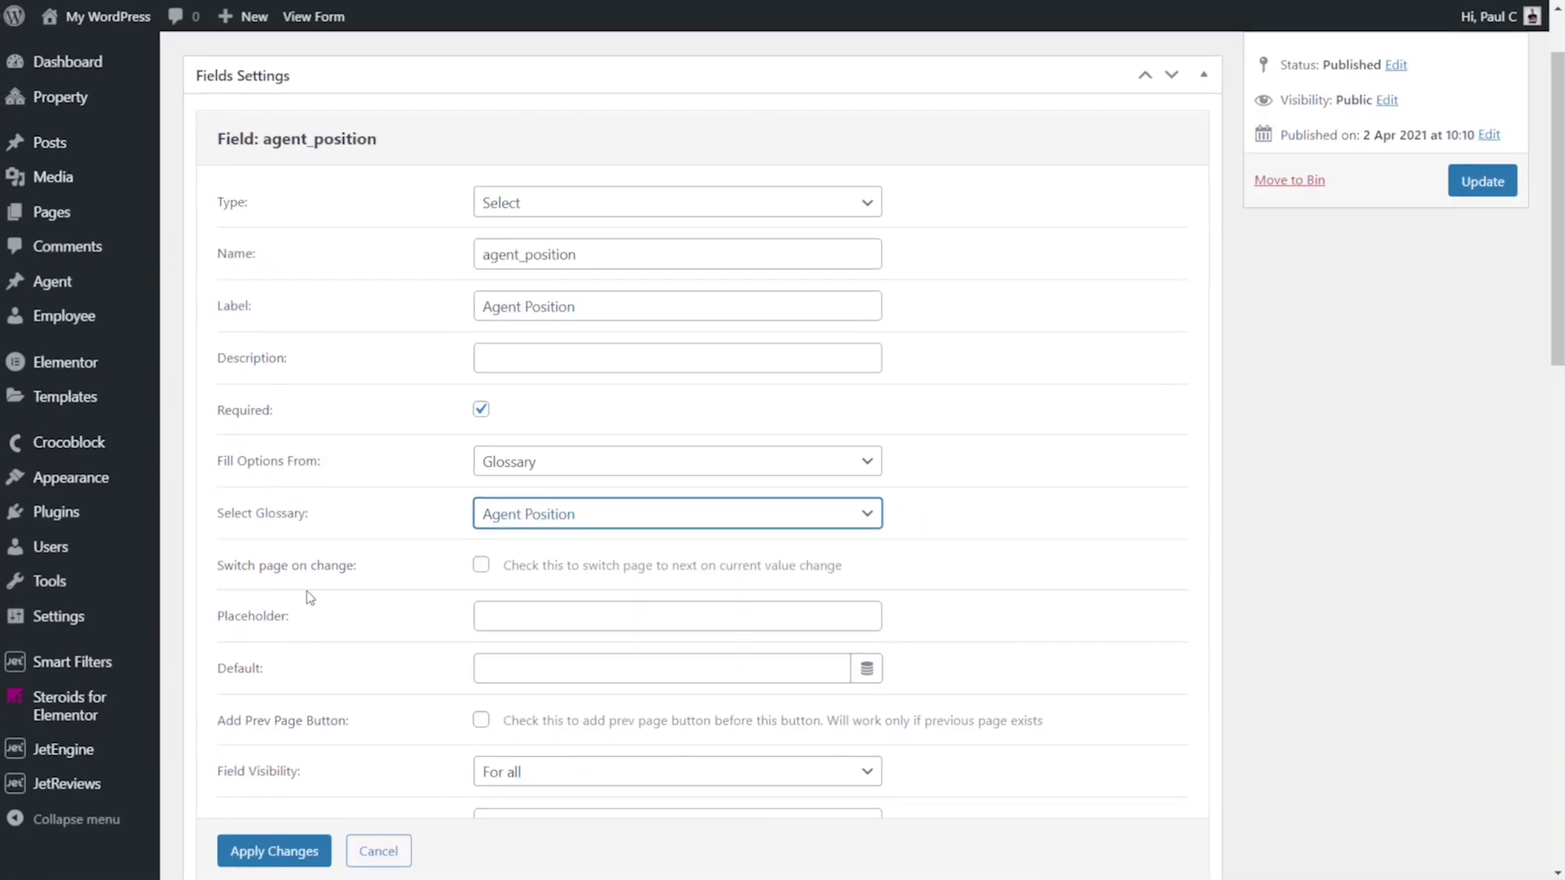
pyautogui.scroll(-3, 277, 593)
pyautogui.scroll(-5, 405, 551)
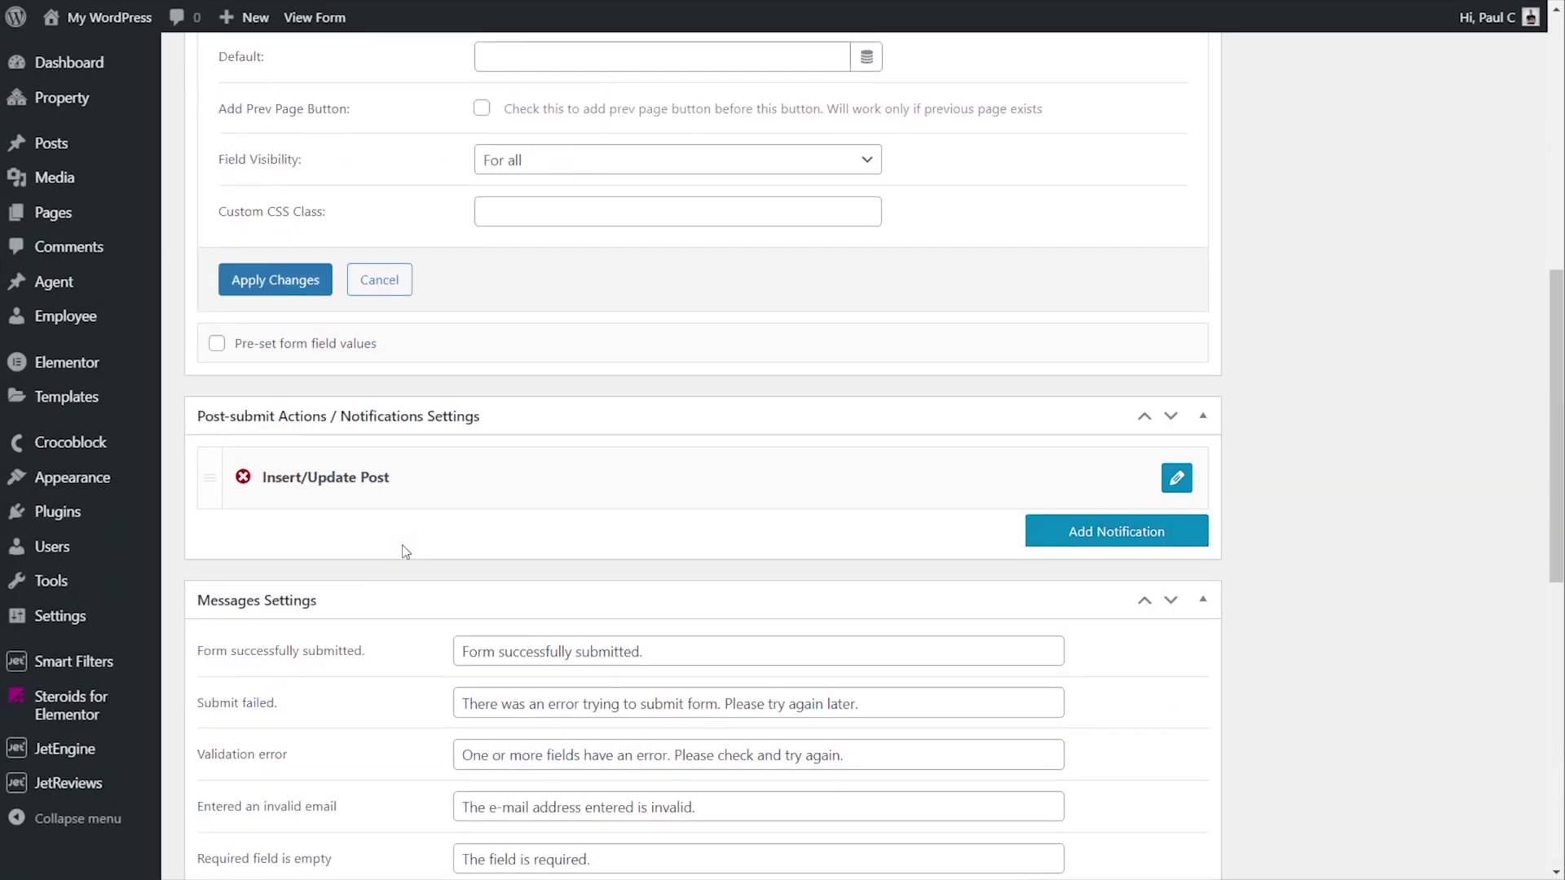
pyautogui.click(299, 282)
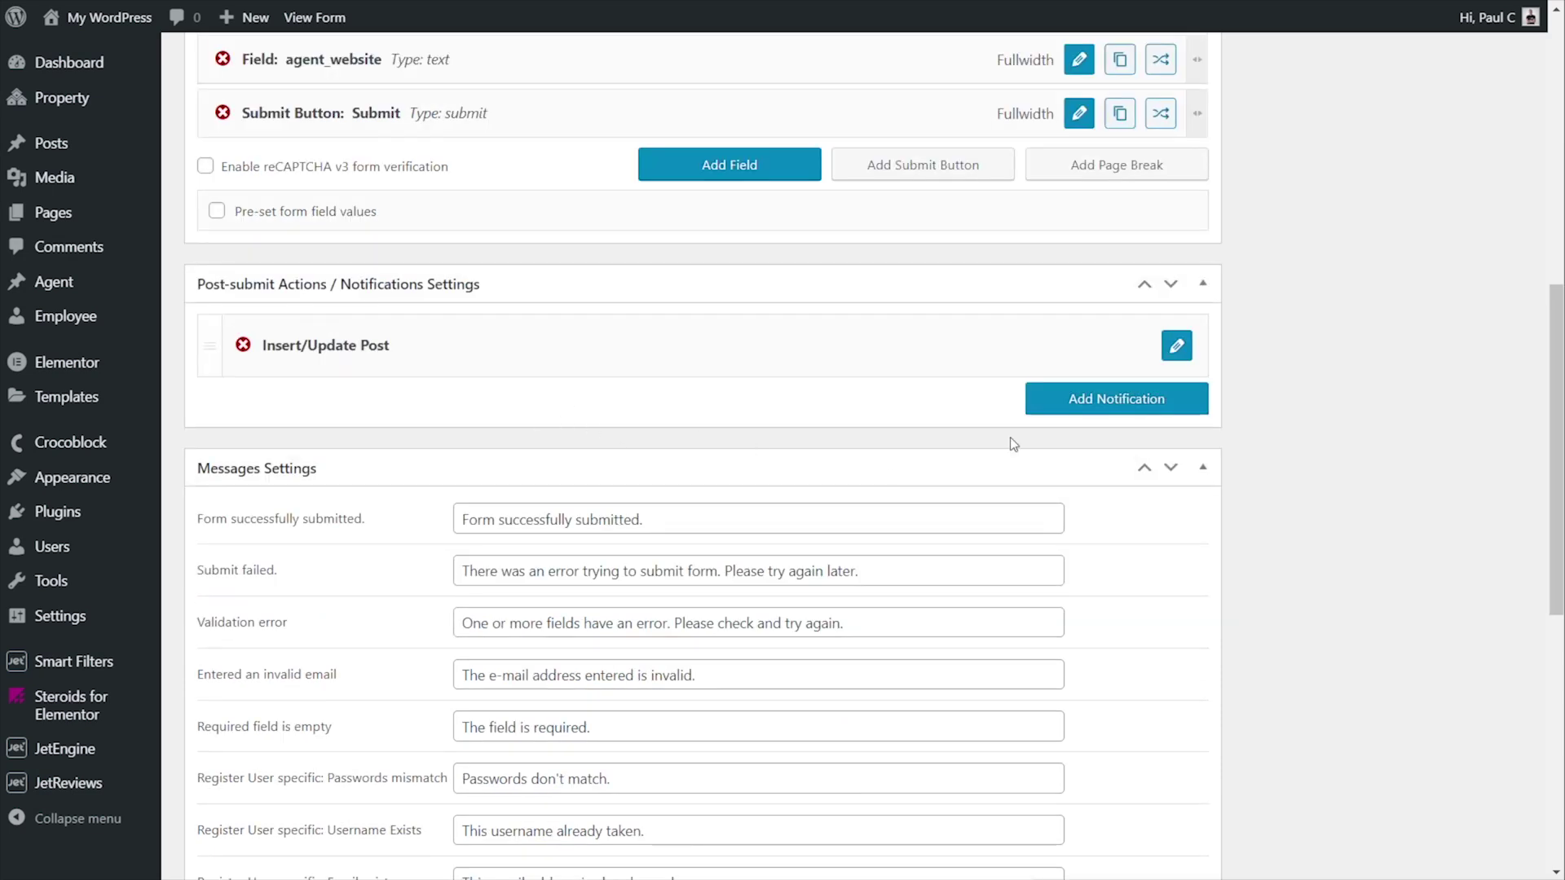
# Step: Map the agent_position form field to Post Meta in the Insert/Update Post notification
pyautogui.click(1182, 349)
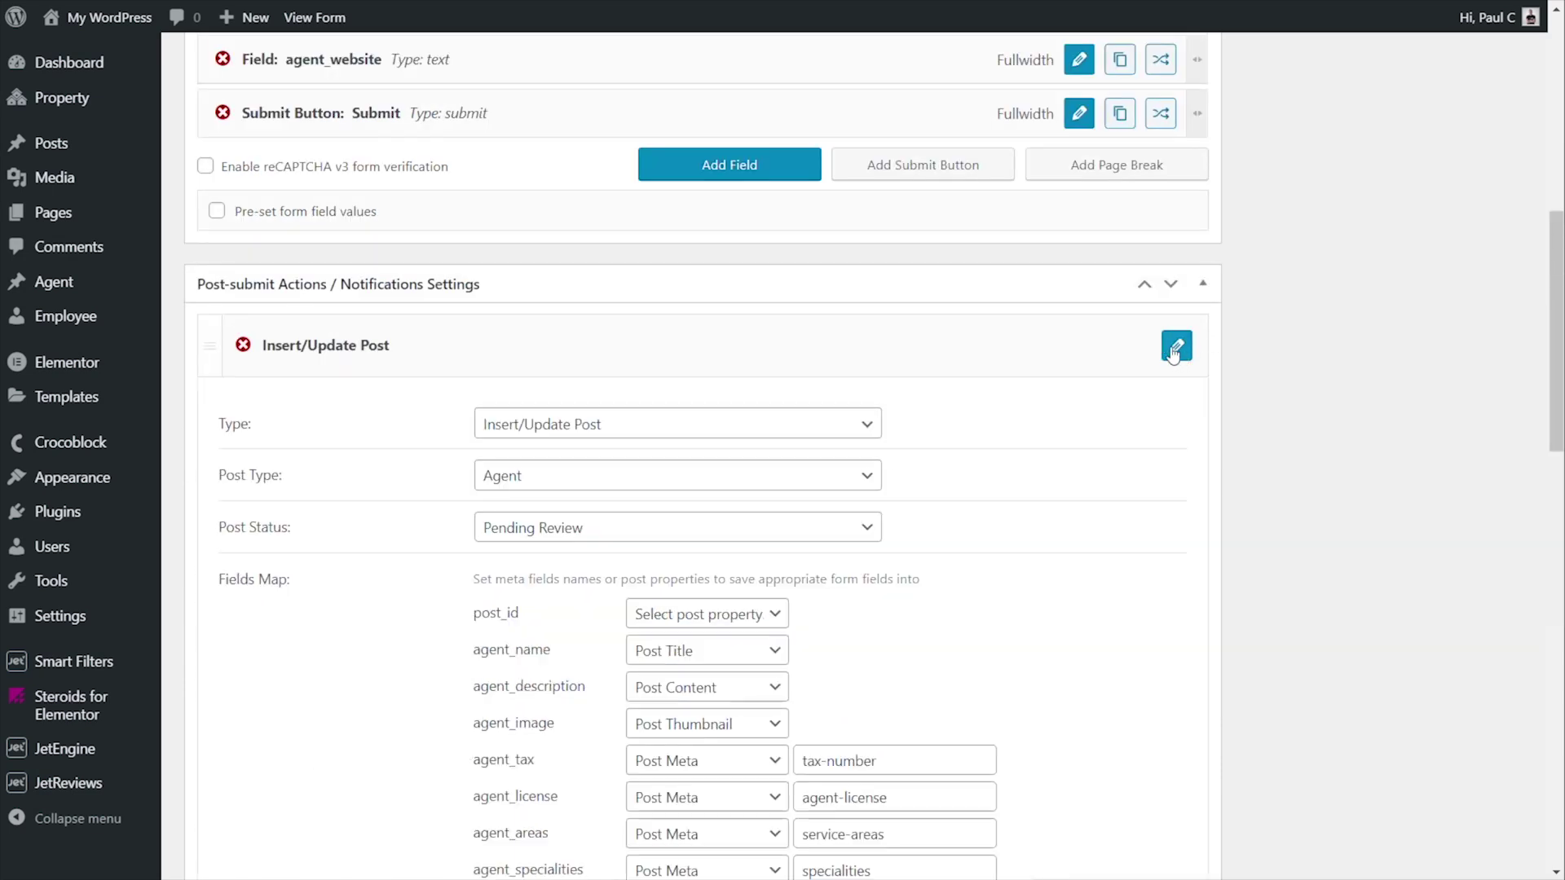
pyautogui.scroll(-3, 1092, 593)
pyautogui.scroll(-1, 1093, 595)
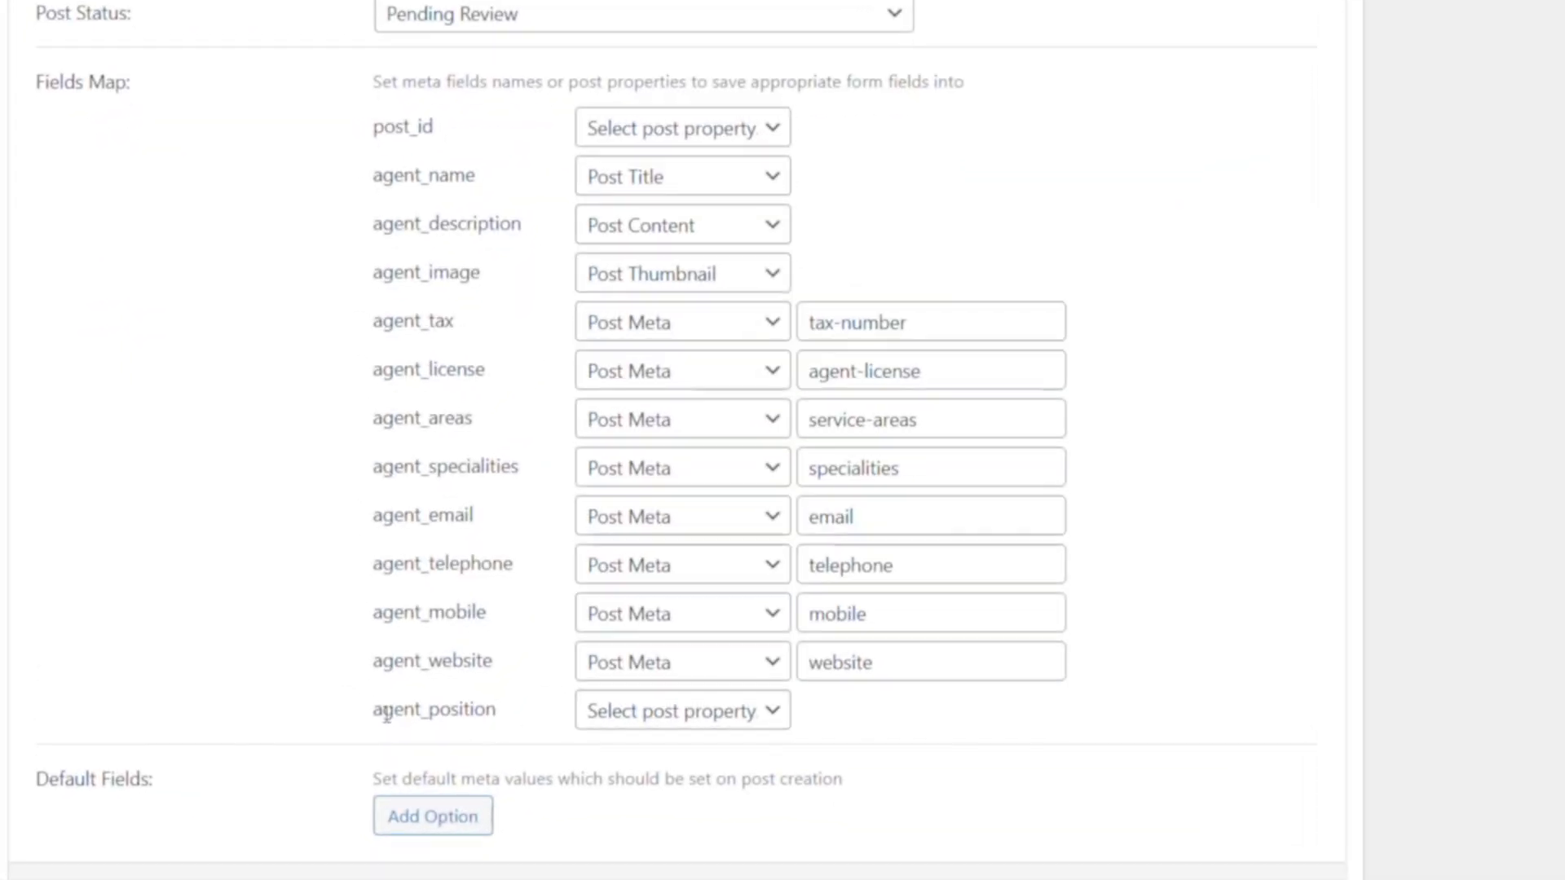
pyautogui.click(730, 719)
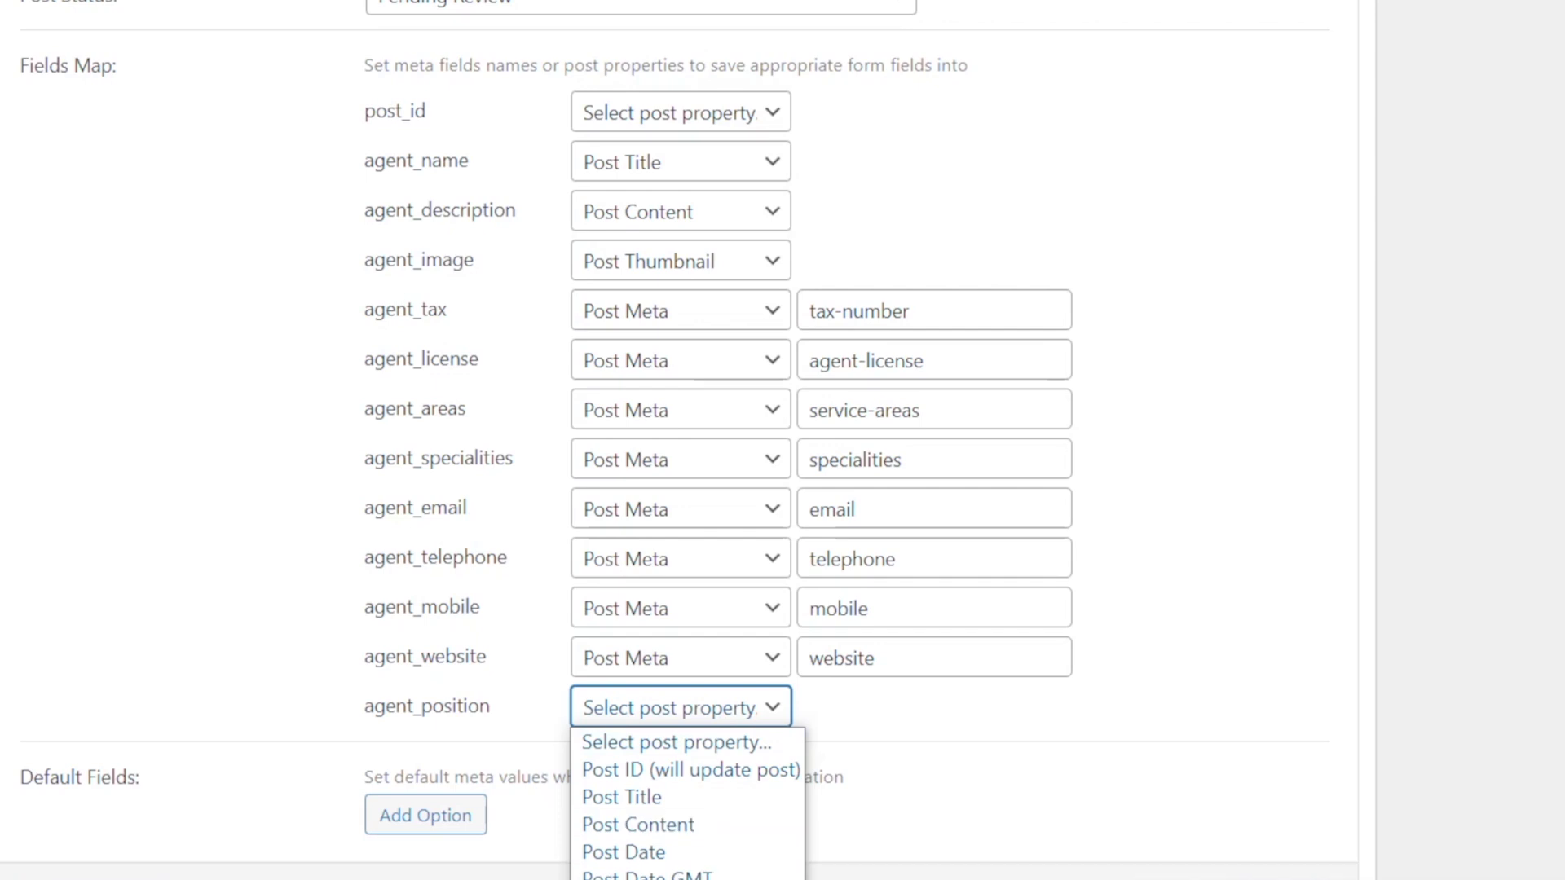
pyautogui.click(652, 879)
pyautogui.click(922, 758)
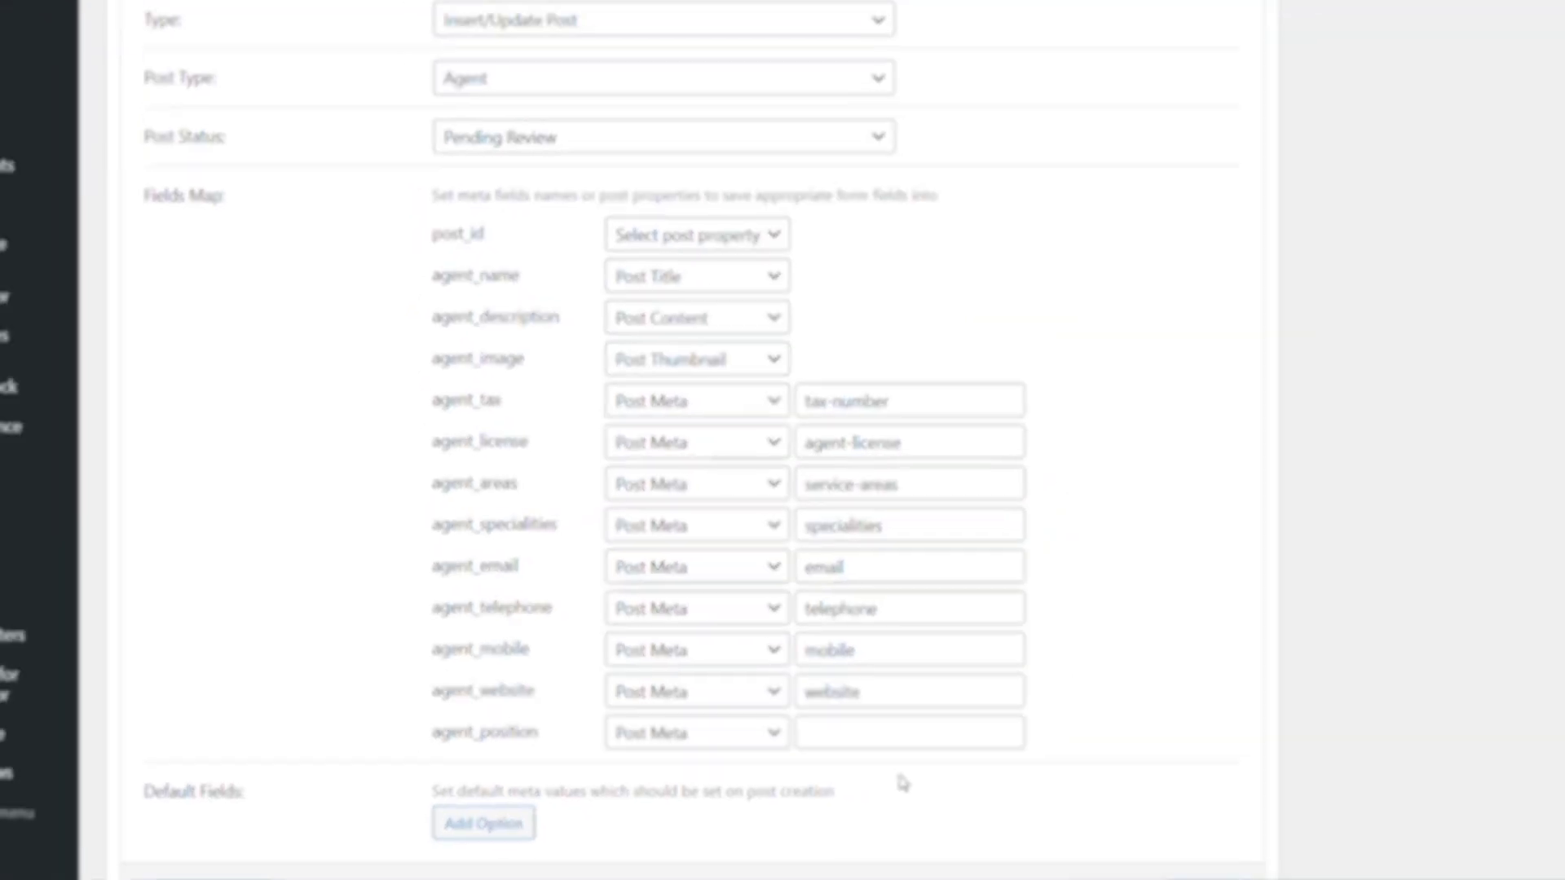
pyautogui.click(871, 744)
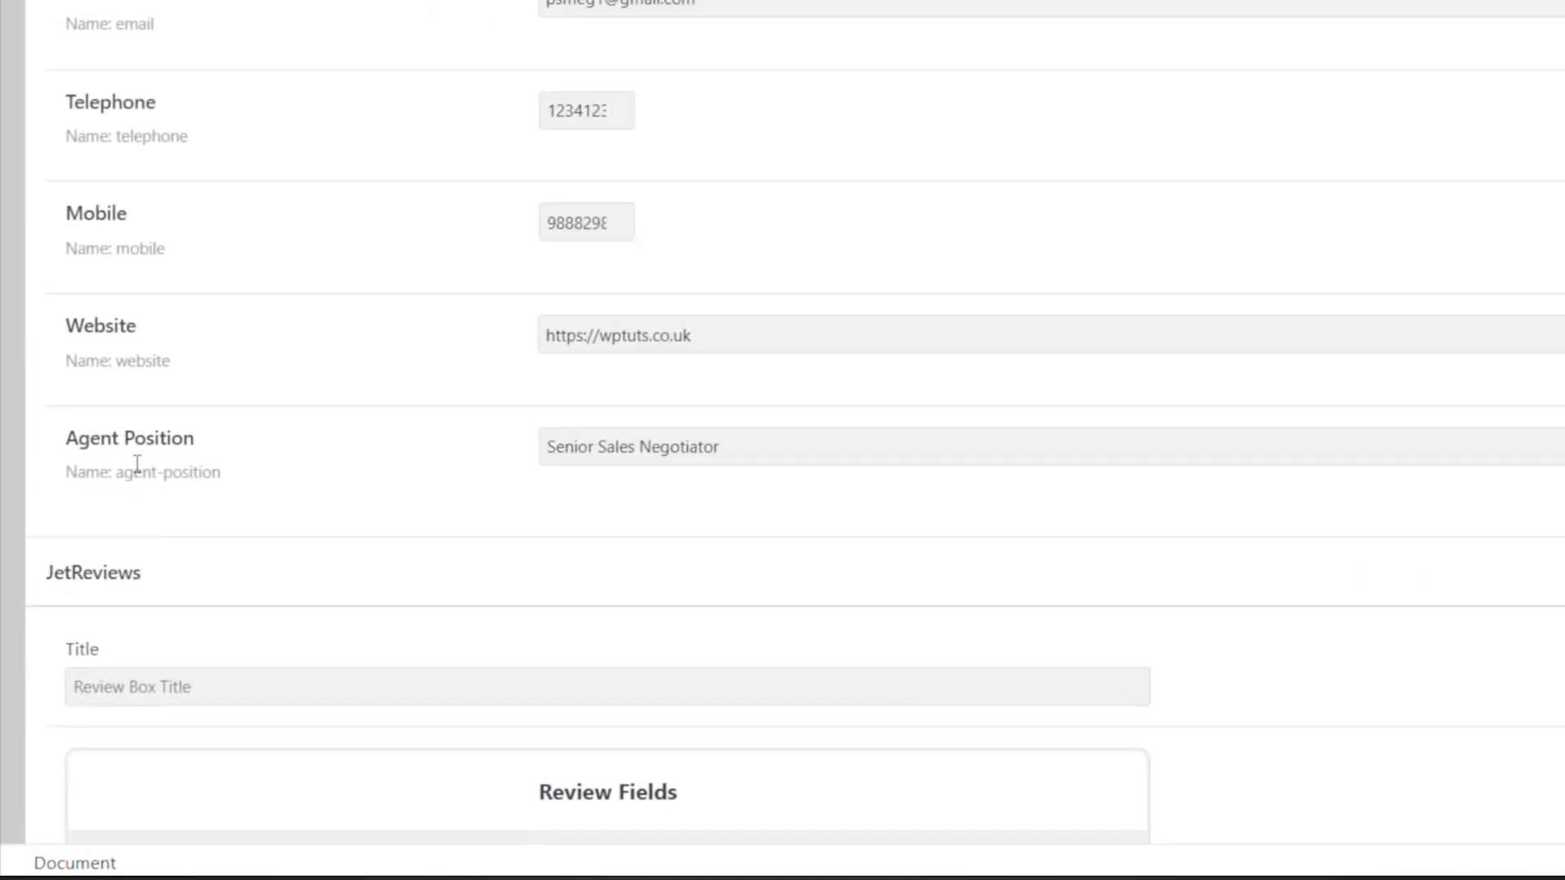
# Step: Copy the meta field name agent-position from the agent's edit page into the agent_position mapping
pyautogui.moveTo(119, 479); pyautogui.dragTo(212, 481)
pyautogui.rightClick(212, 481)
pyautogui.click(318, 497)
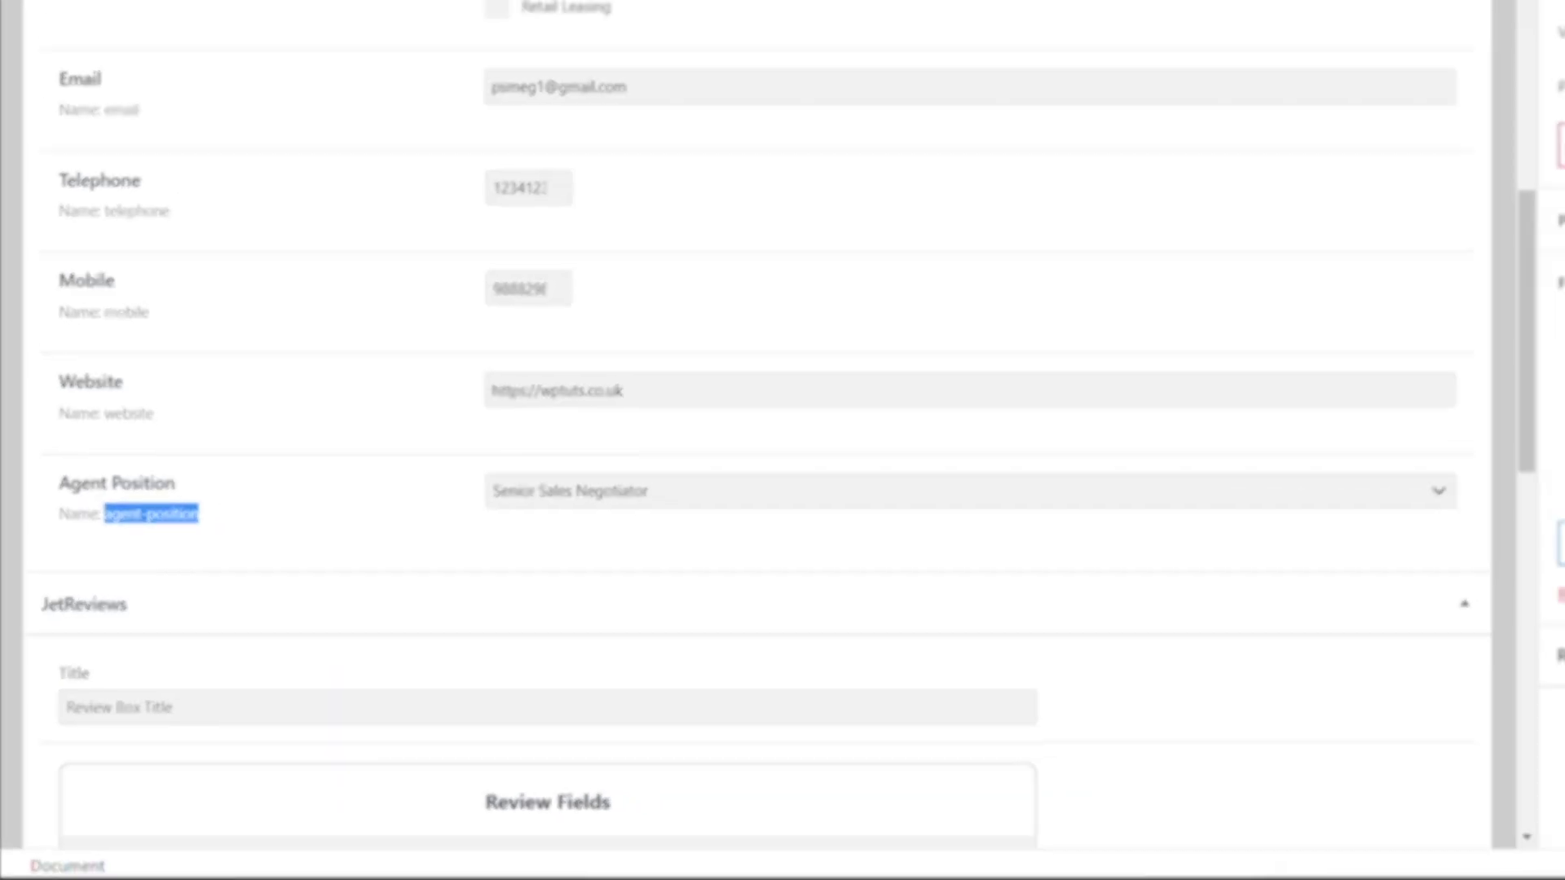
pyautogui.click(856, 742)
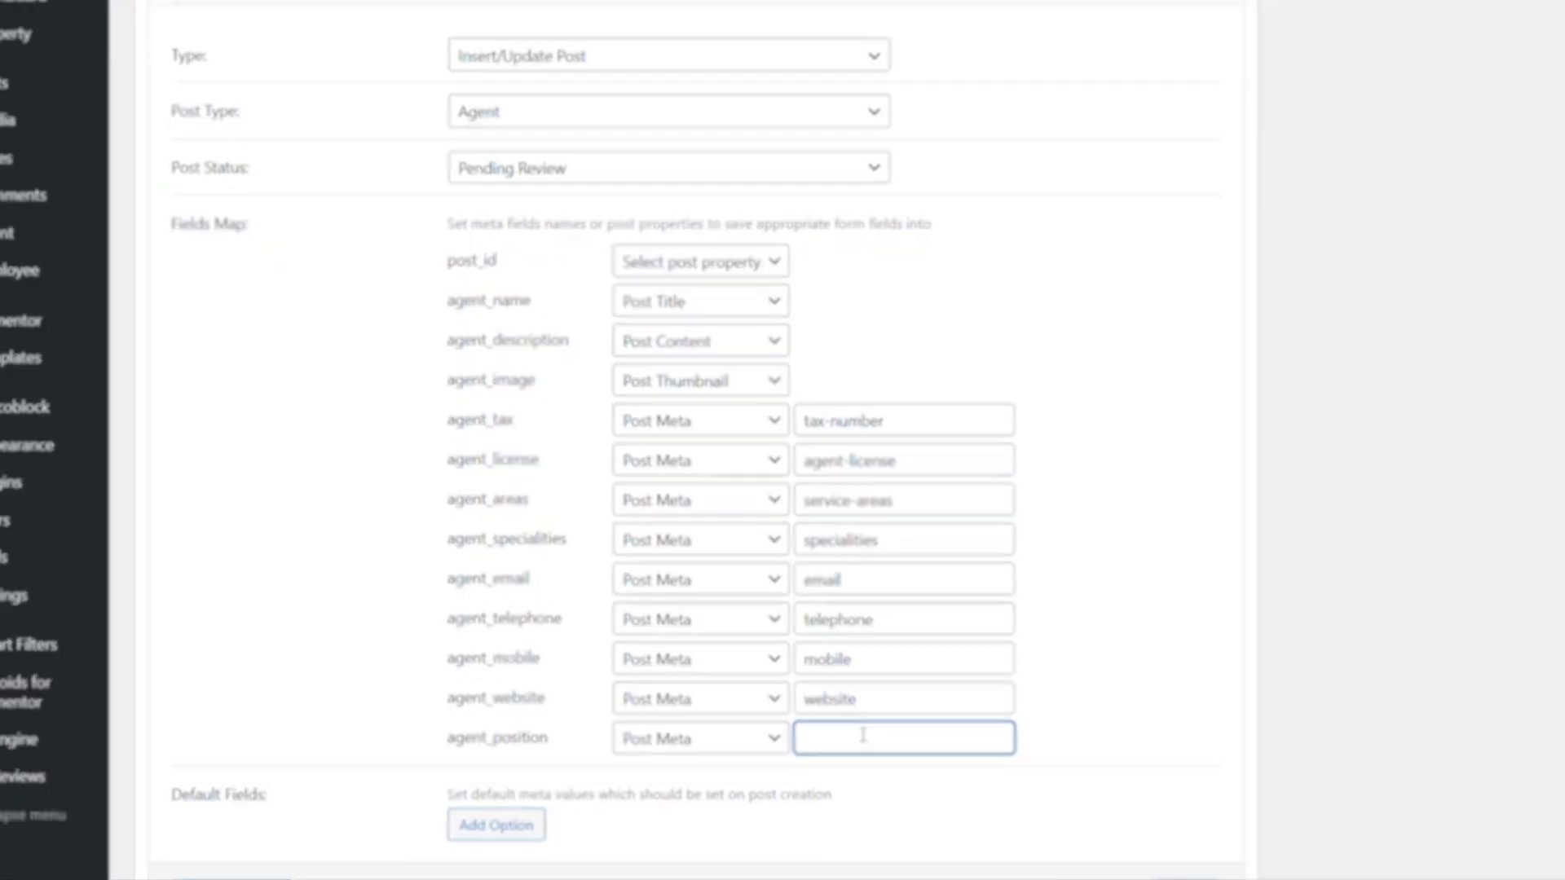
pyautogui.rightClick(862, 736)
pyautogui.click(922, 879)
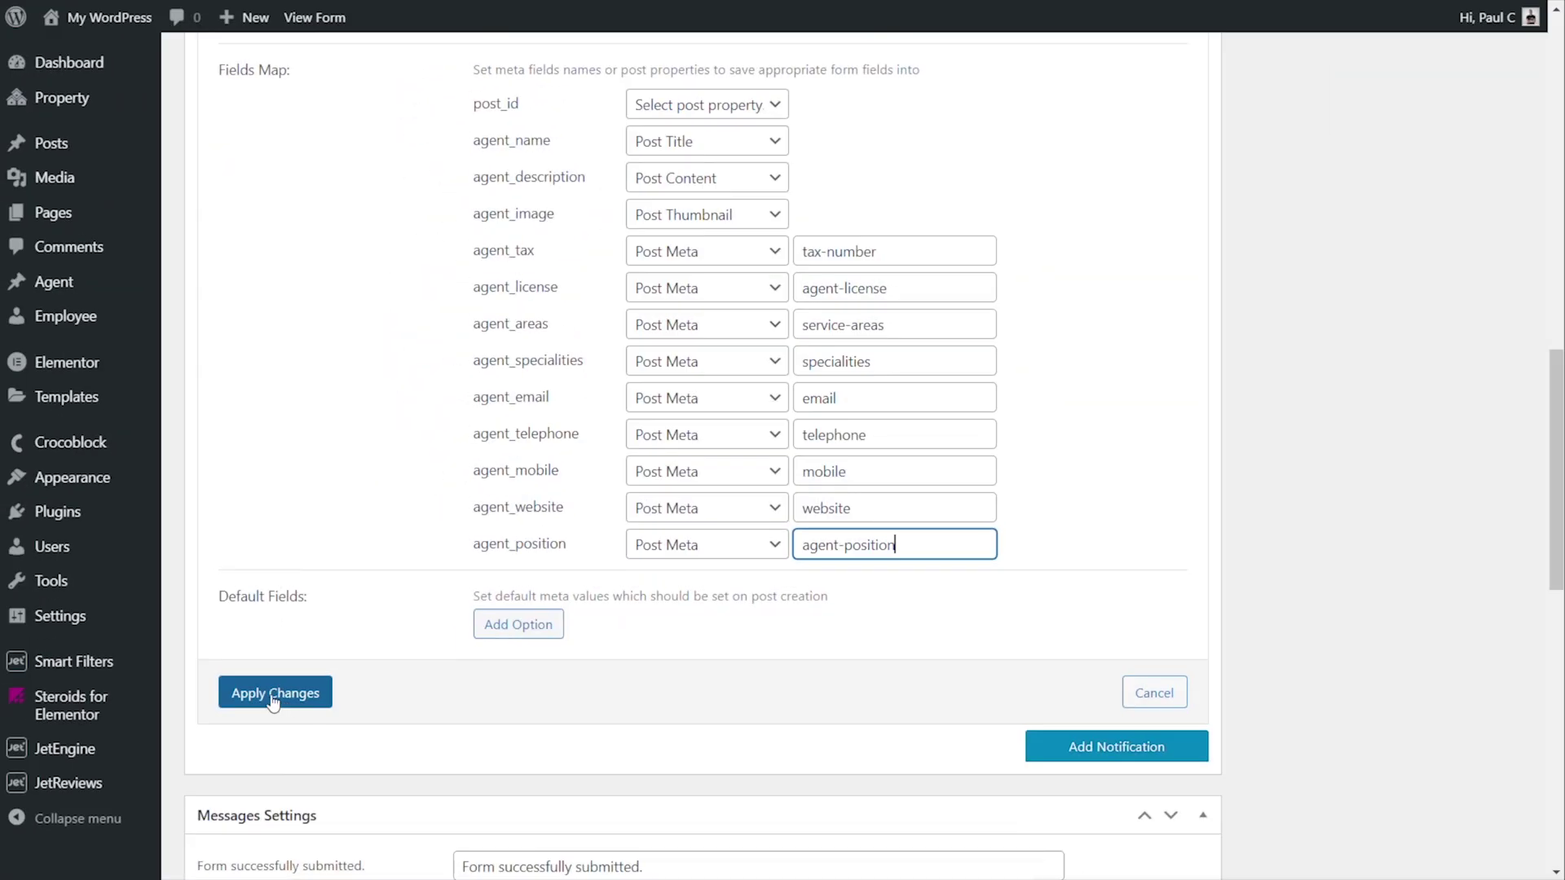
# Step: Apply the Insert/Update Post notification changes and update the Add New Agent form
pyautogui.click(275, 692)
pyautogui.scroll(15, 1234, 530)
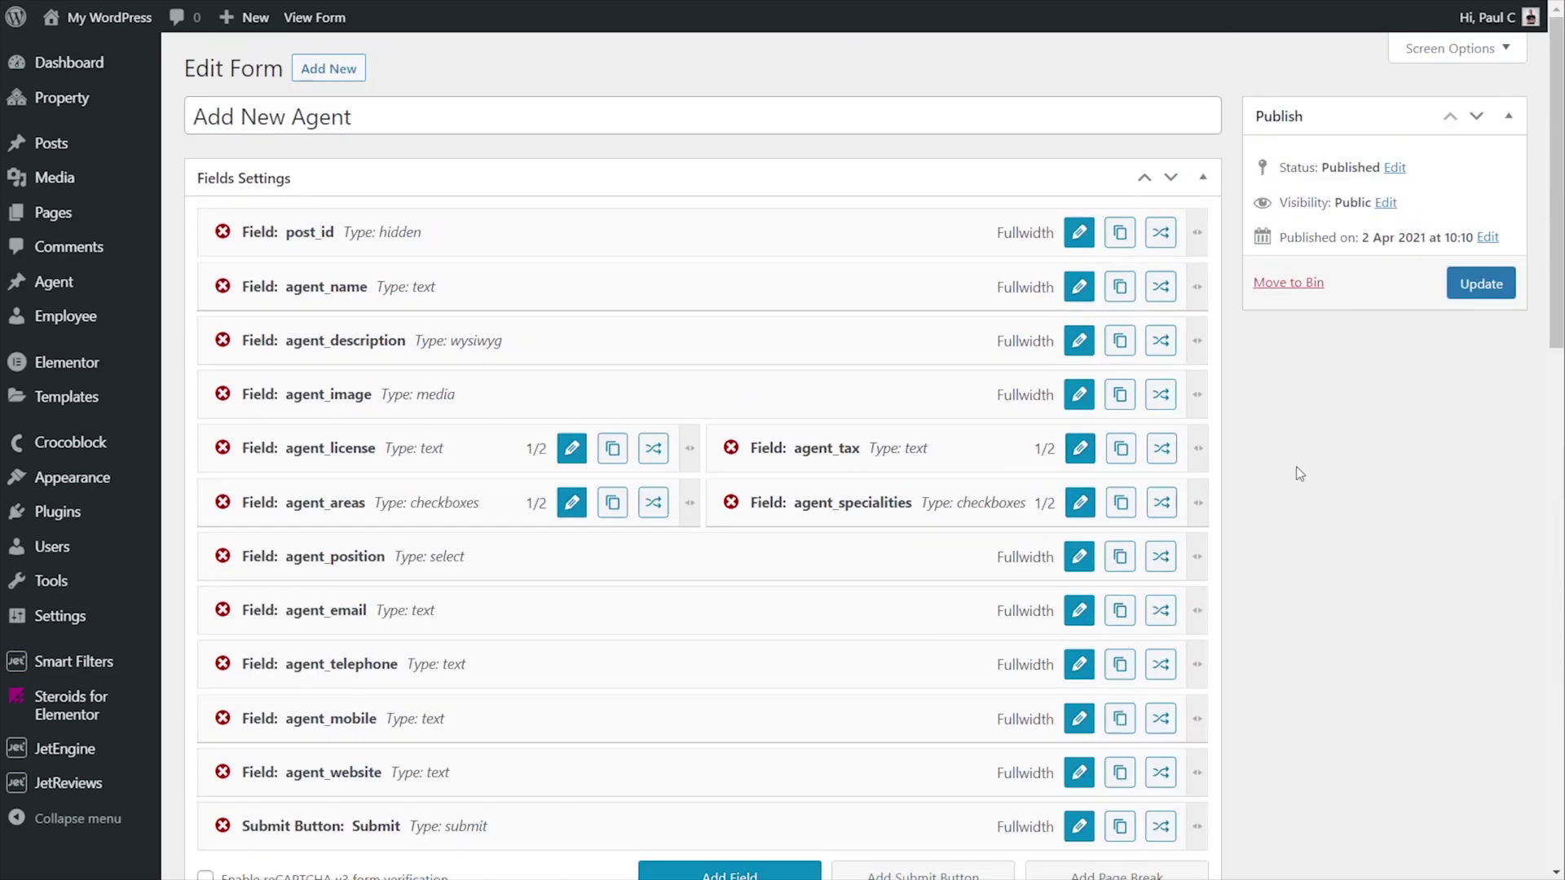
pyautogui.click(1481, 285)
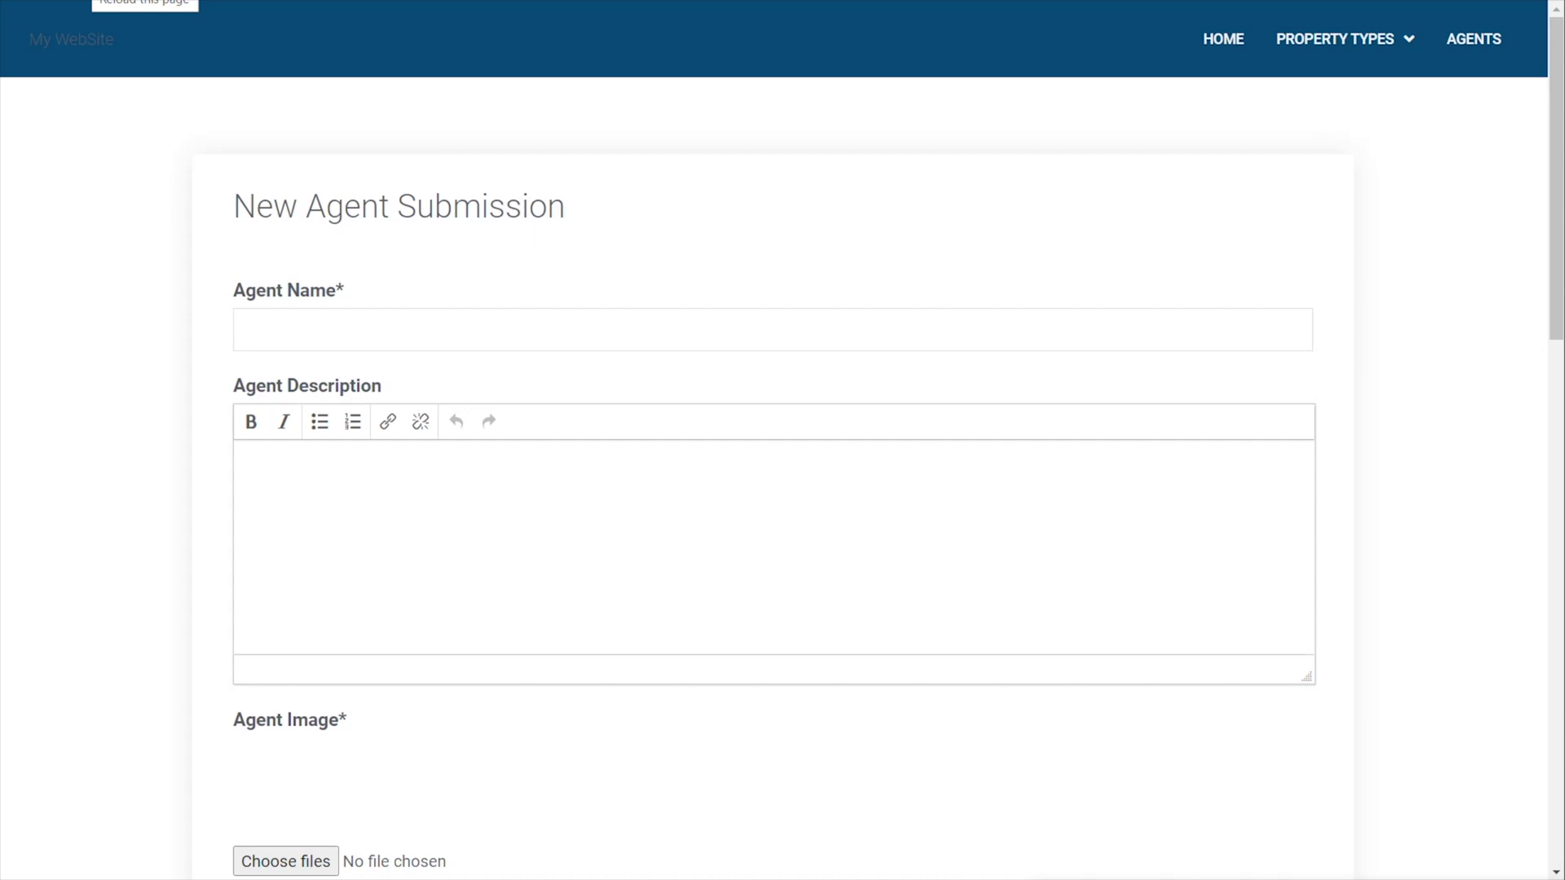
# Step: Reload the New Agent Submission page on the website and examine the Agent Position field's options
pyautogui.press('F5')
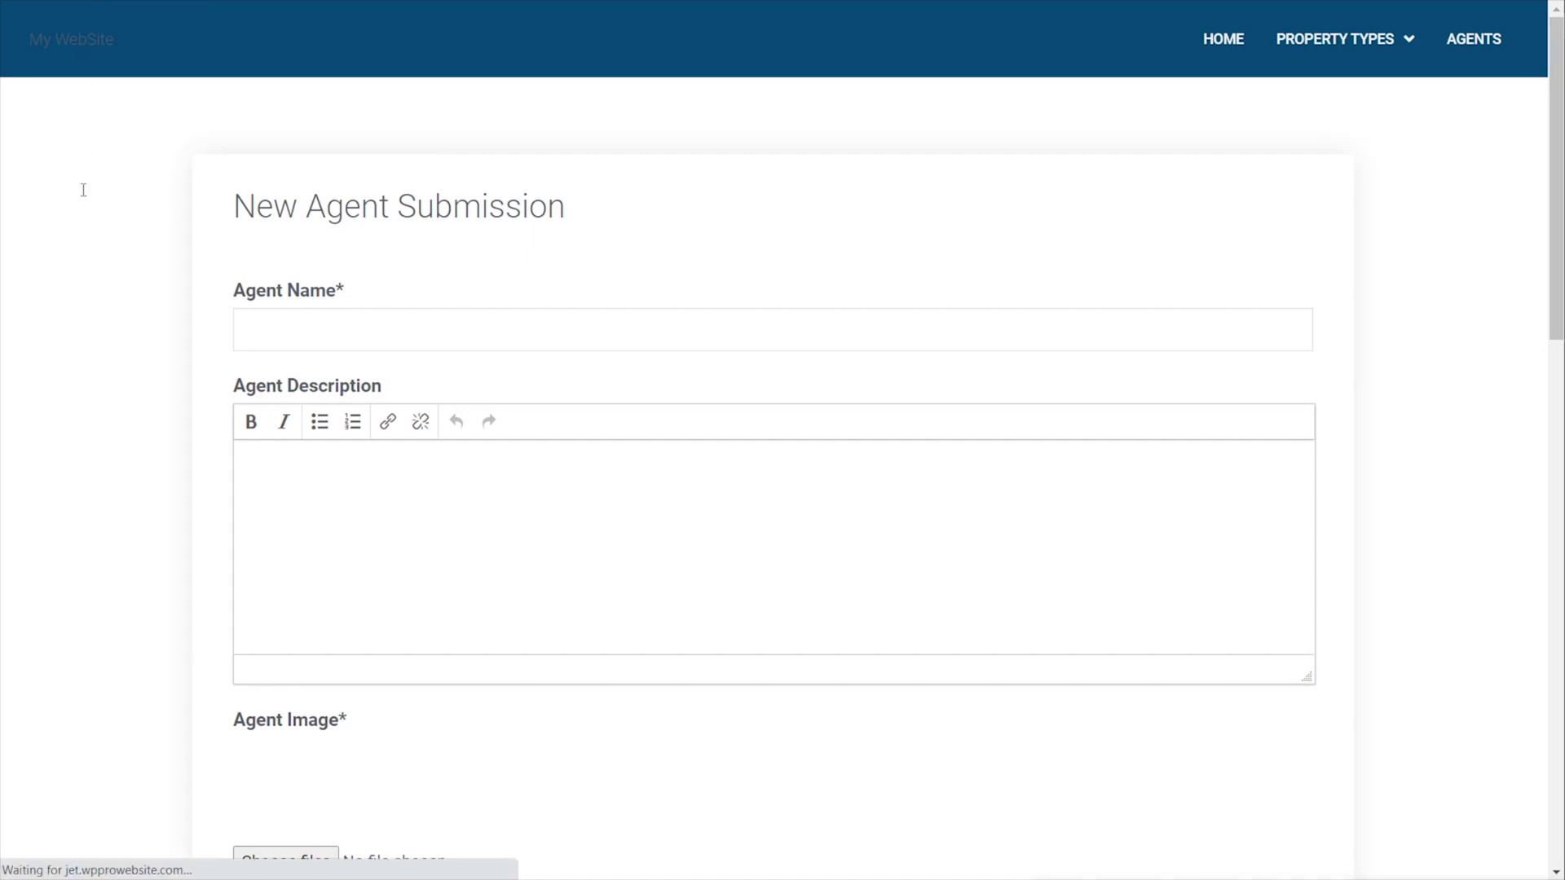
pyautogui.scroll(-5, 111, 463)
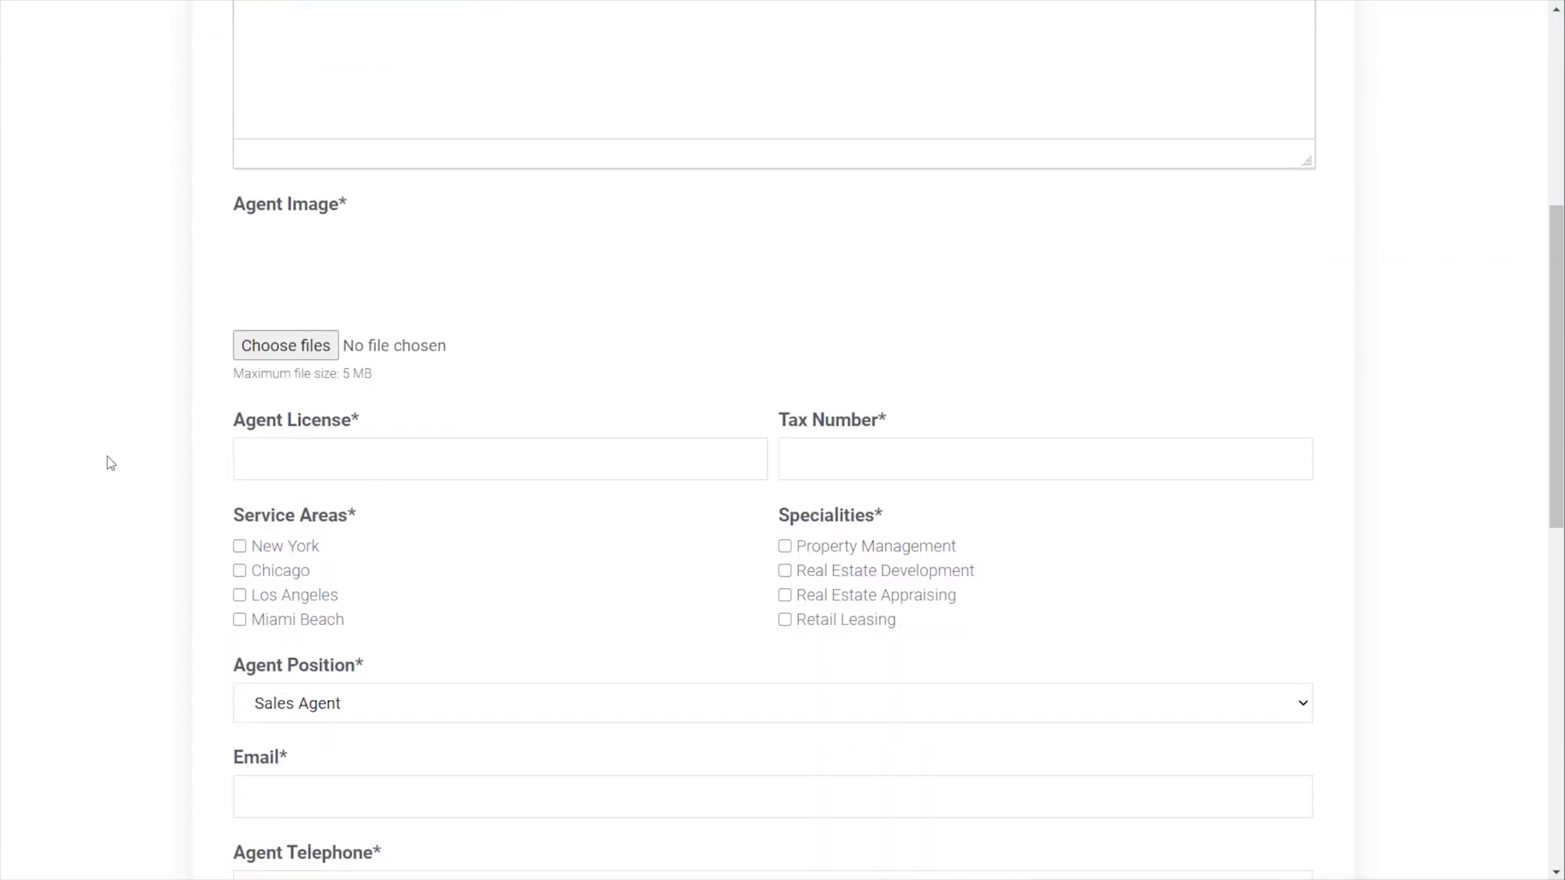
pyautogui.scroll(-3, 111, 463)
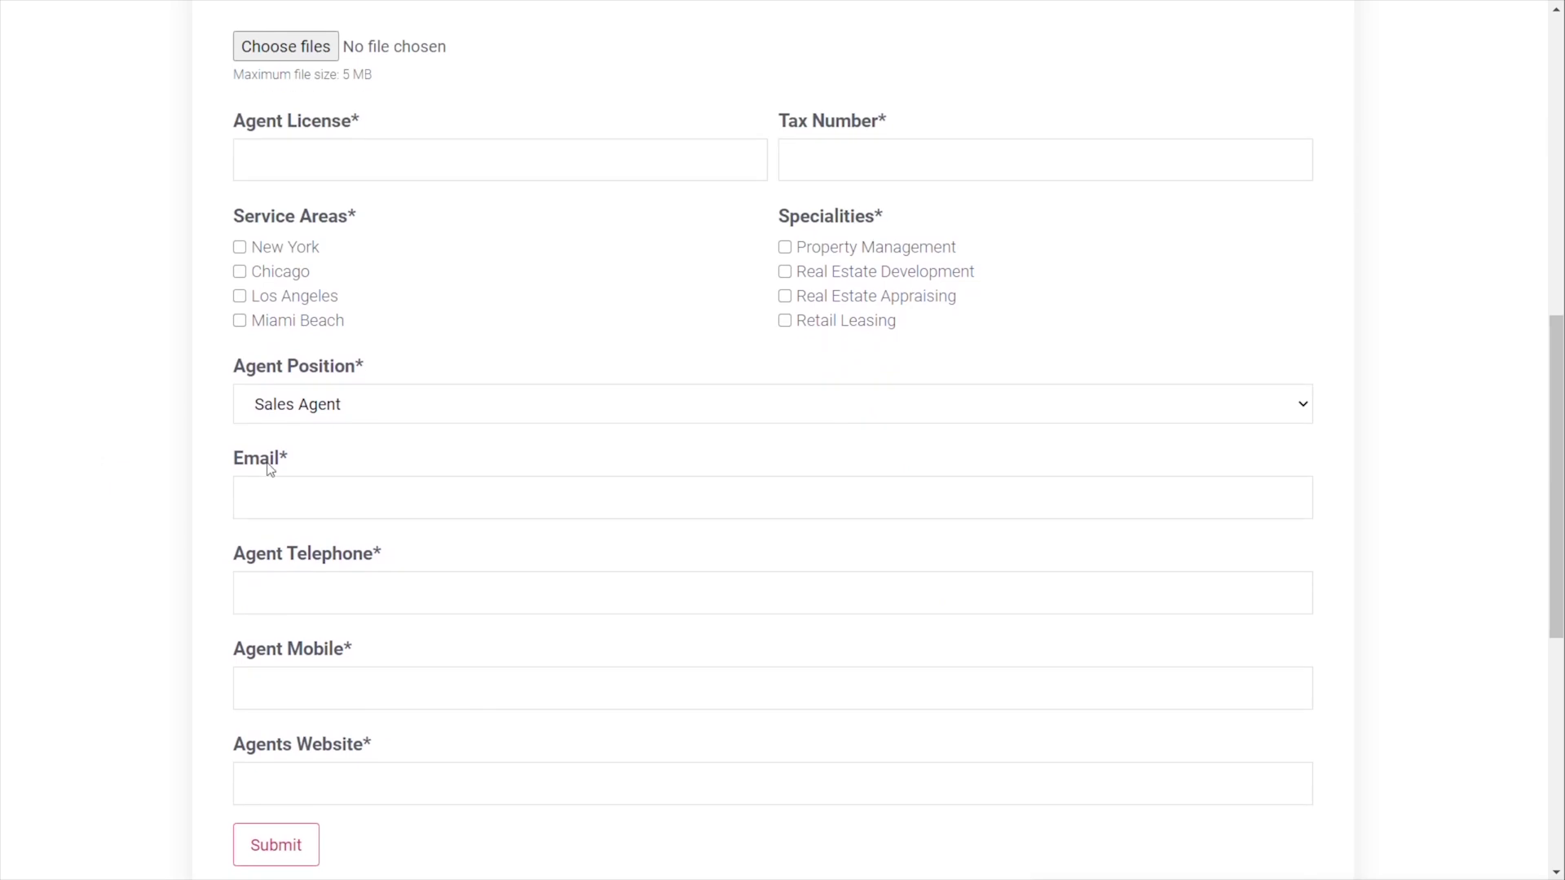
pyautogui.click(312, 405)
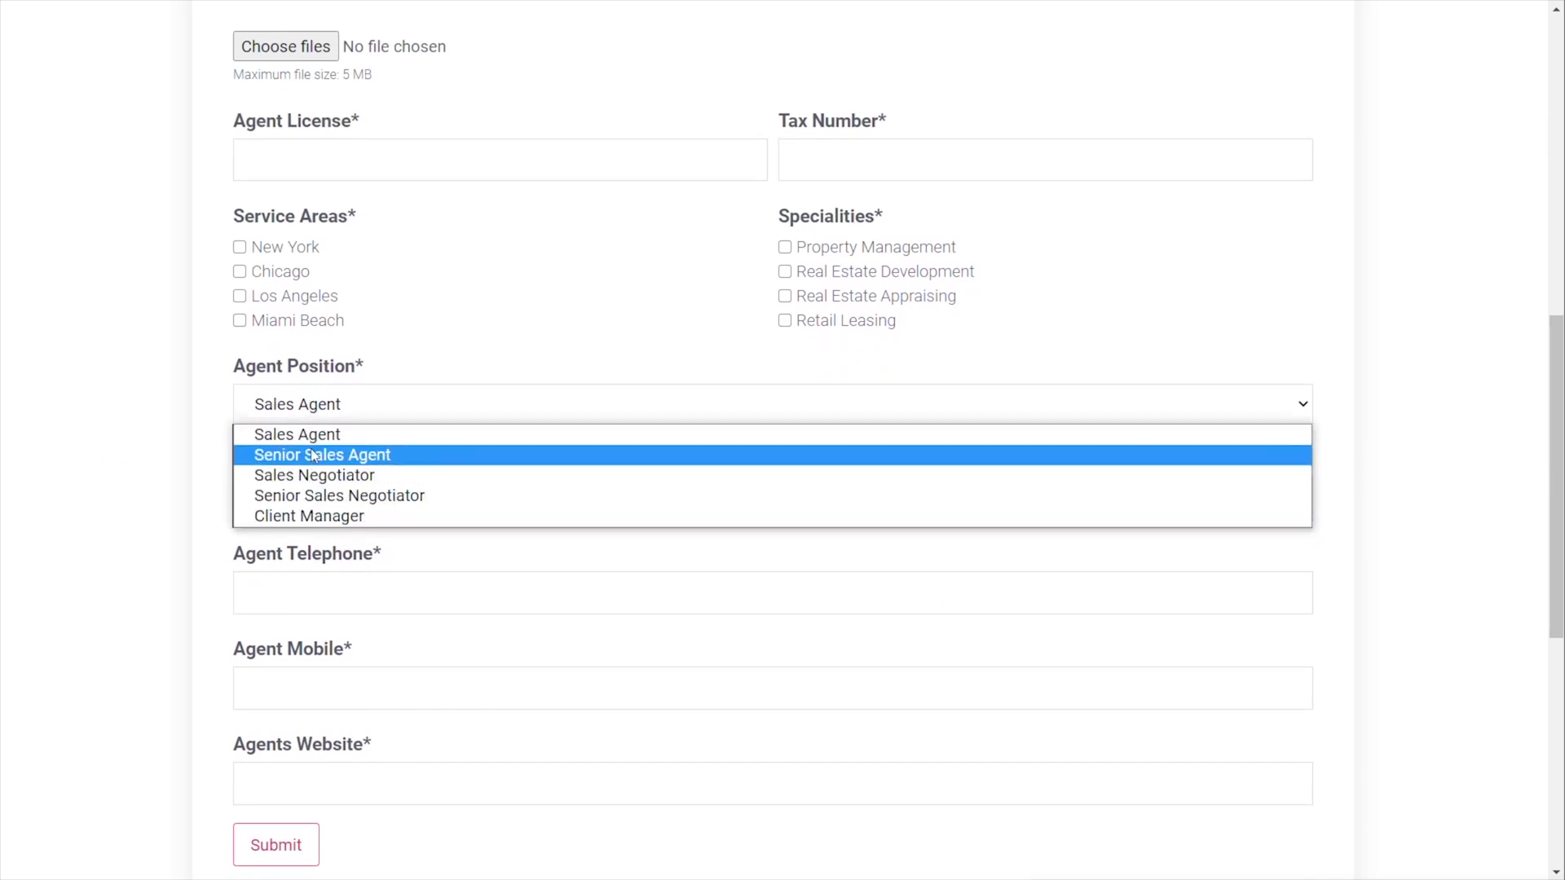
pyautogui.click(76, 467)
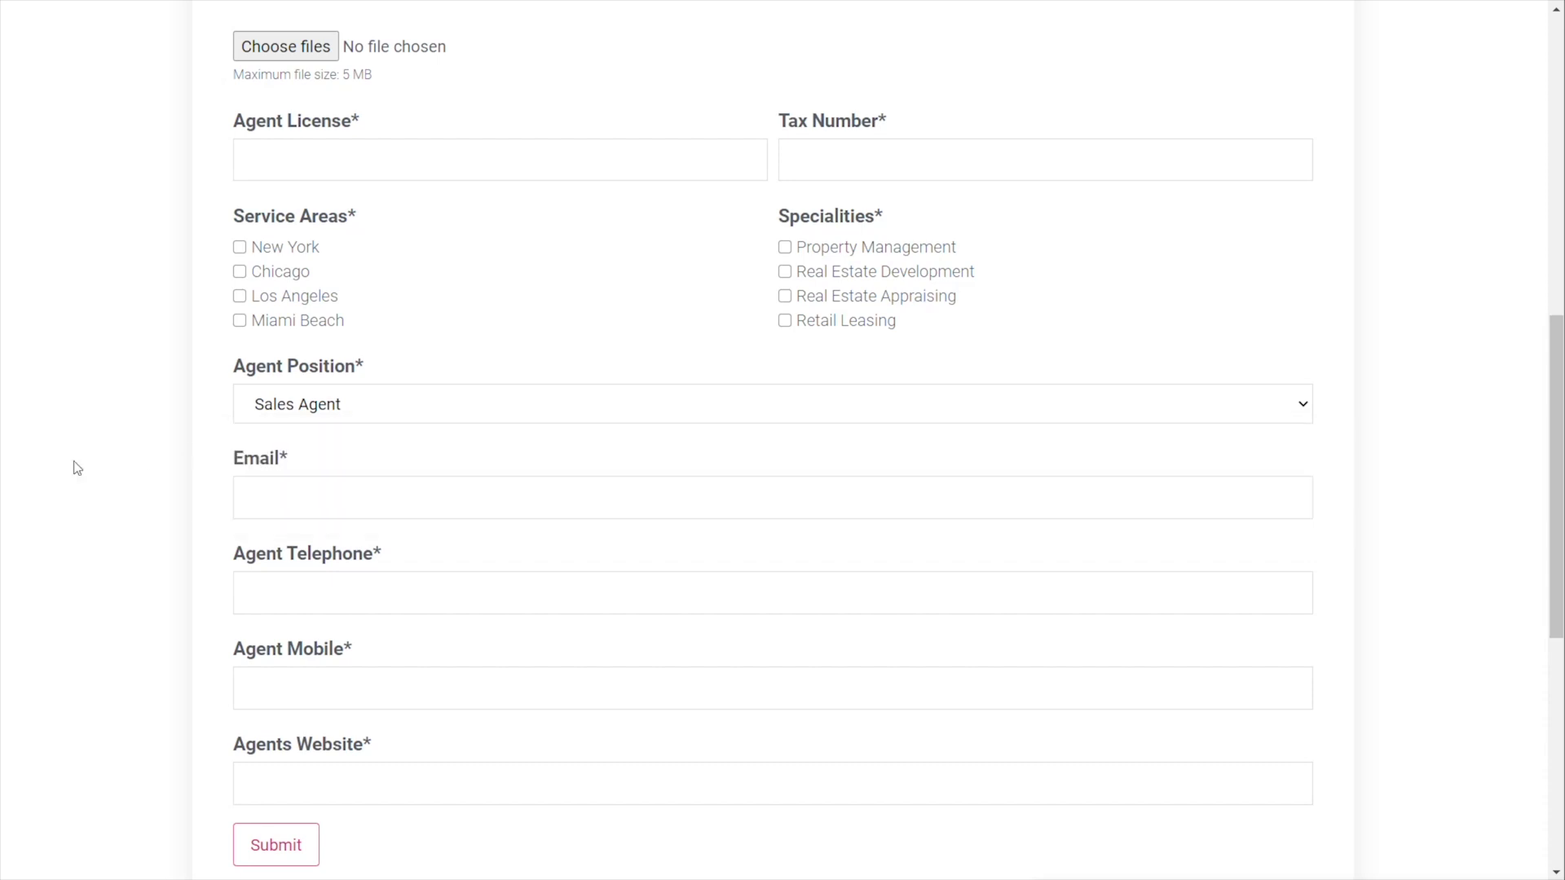